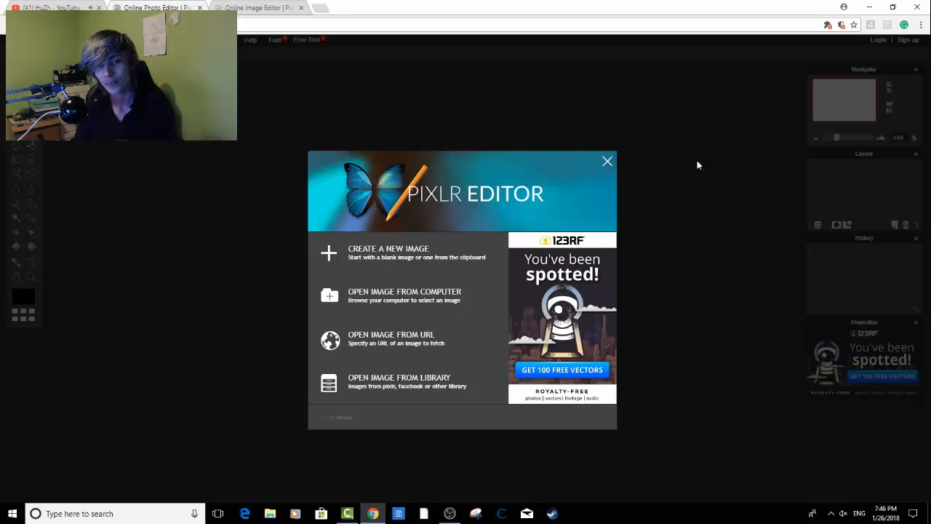
left_click(405, 297)
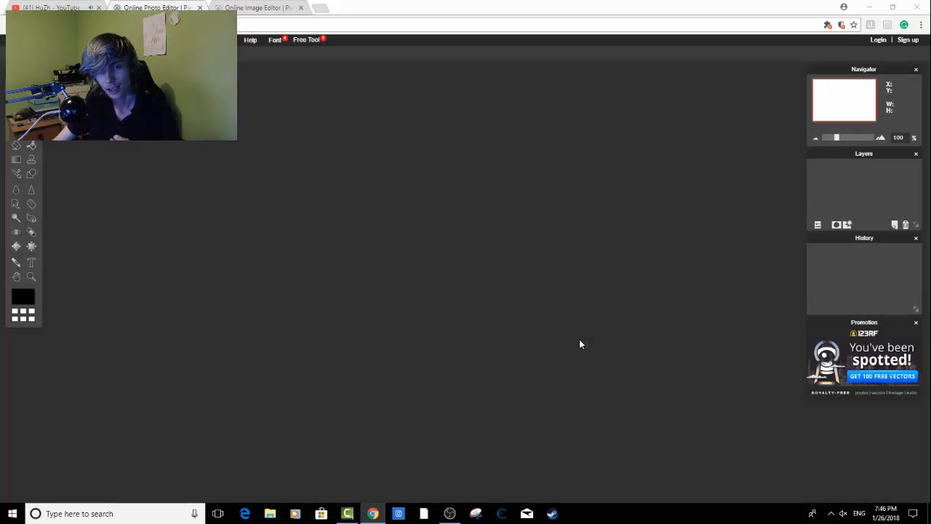
double_click(410, 94)
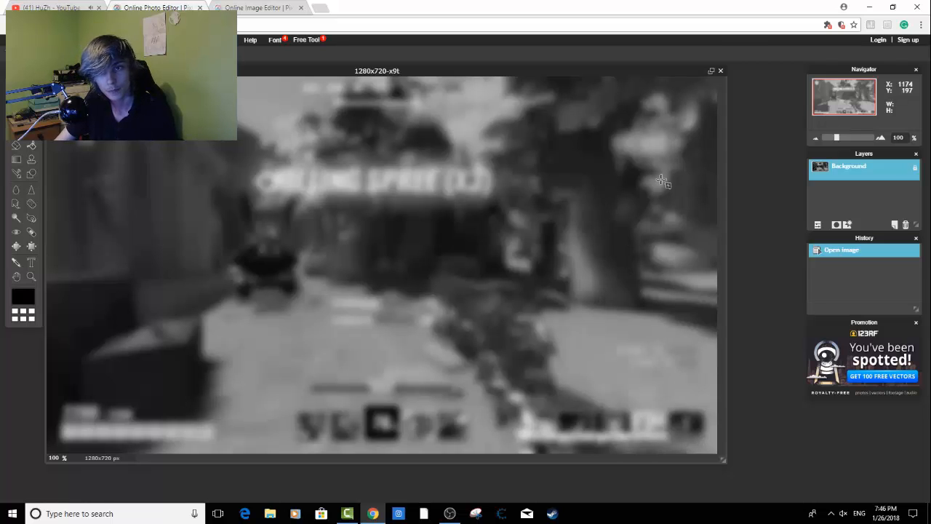
left_click(720, 70)
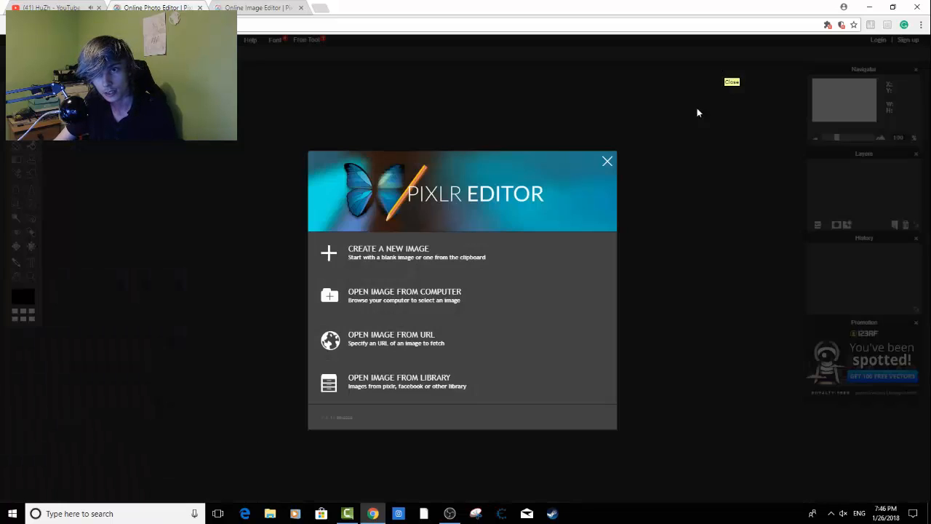
- Create a new blank image of 1280x720 px with a transparent background
left_click(424, 263)
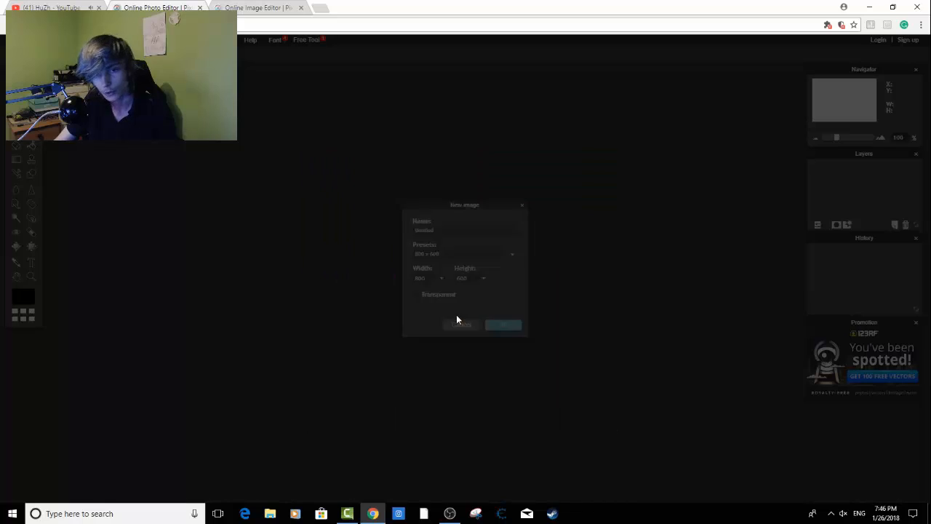
left_click(513, 255)
left_click_drag(513, 271, 511, 340)
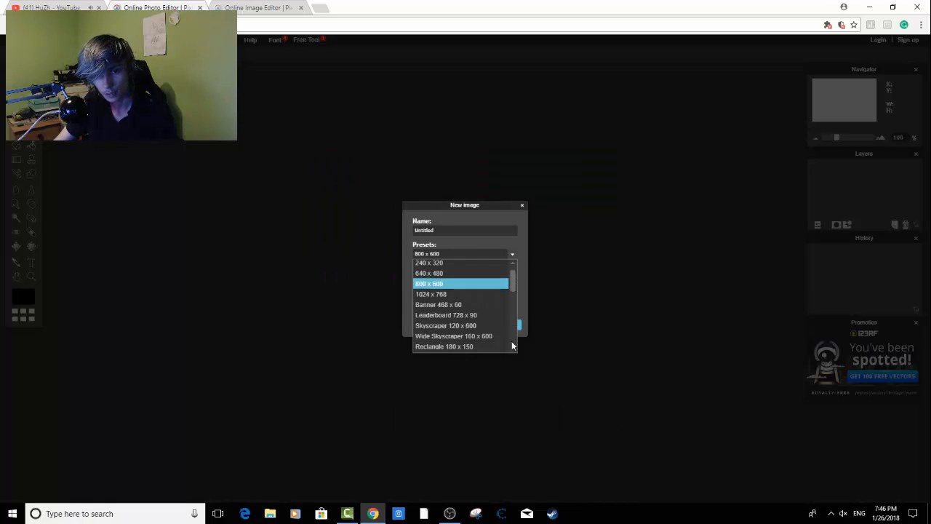
left_click(477, 337)
left_click(503, 324)
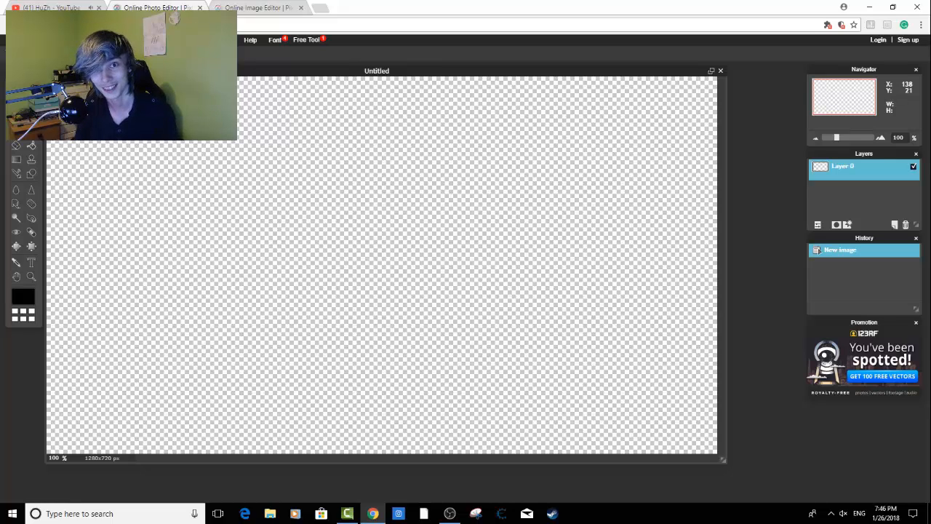
- Fill the whole transparent canvas with black using the Paint bucket tool
left_click(31, 145)
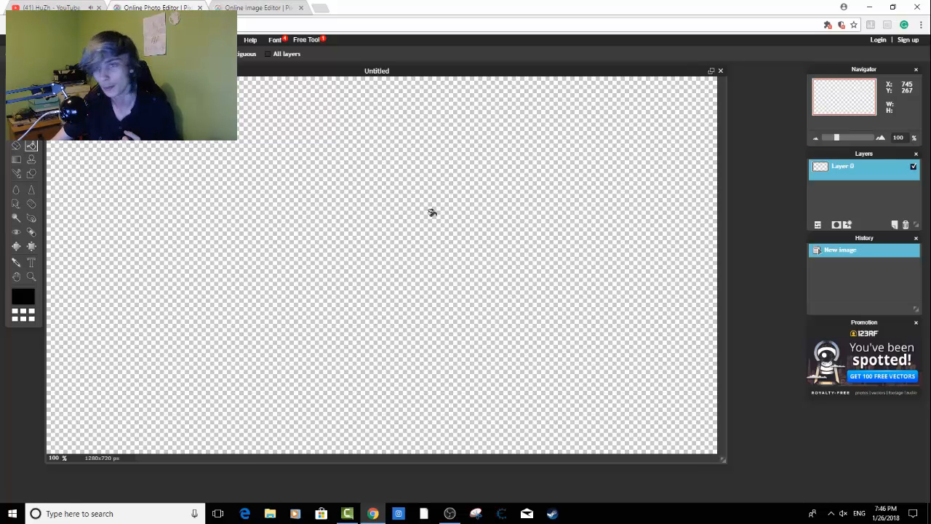
left_click(443, 225)
key("v")
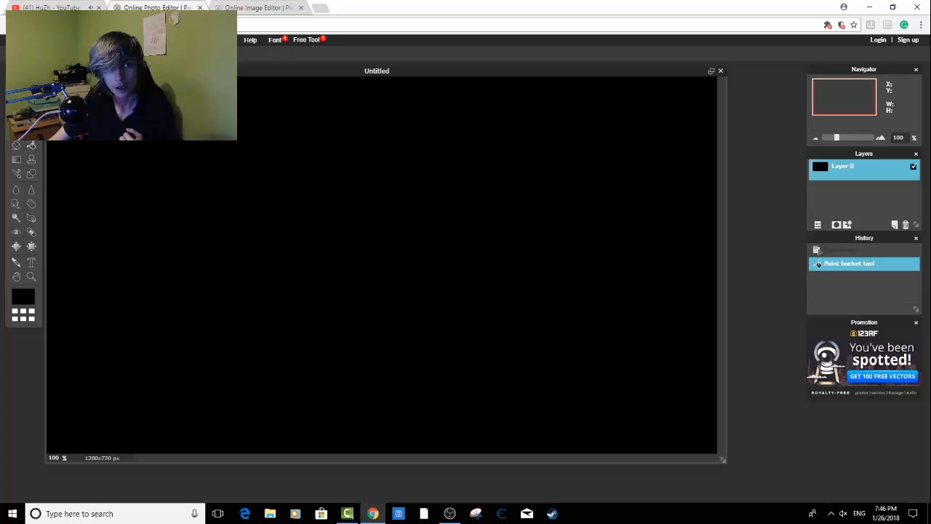
- Open the photo WIN_20180126_19_42_40_Pro from the Camera Roll folder
key("ctrl+o")
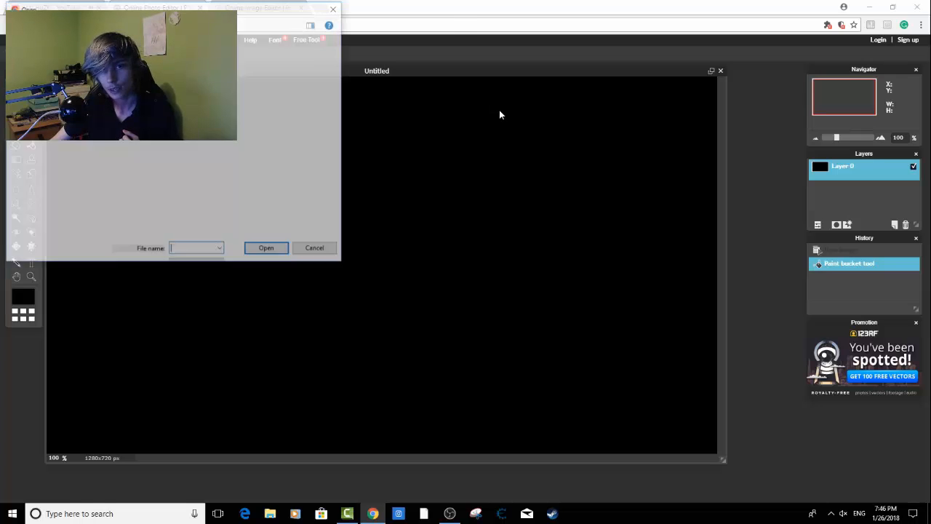
mouse_move(446, 74)
left_mouse_down()
mouse_move(445, 203)
mouse_move(444, 73)
left_mouse_up()
double_click(180, 91)
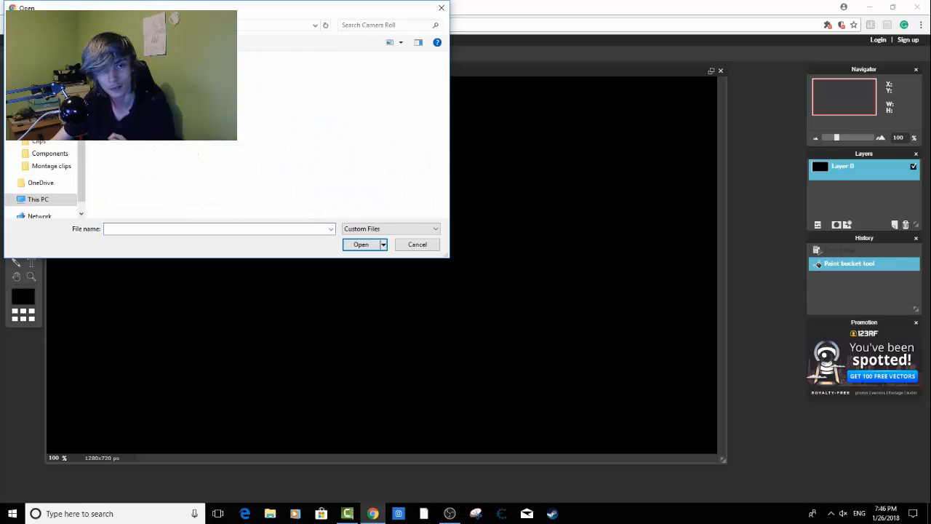
double_click(138, 91)
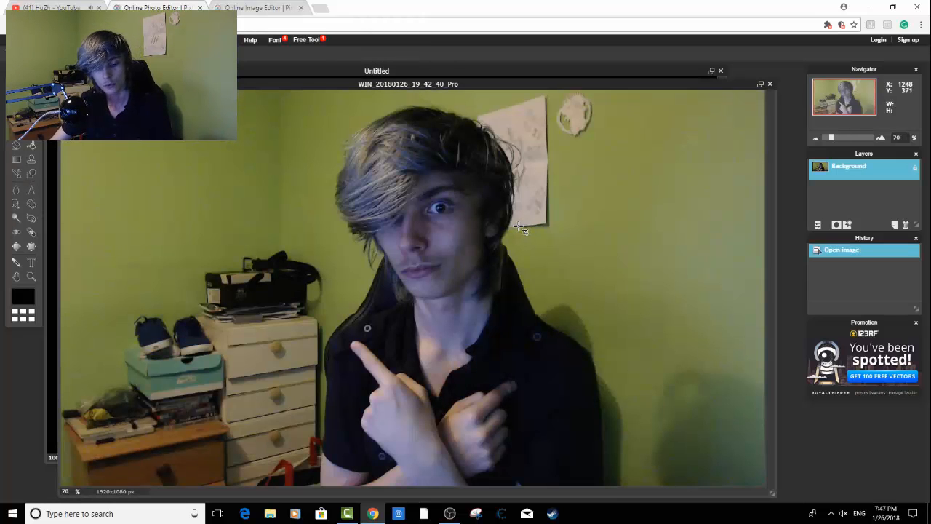
- Copy the entire photo, close its window and paste it as a new layer over the black canvas
key("ctrl+a")
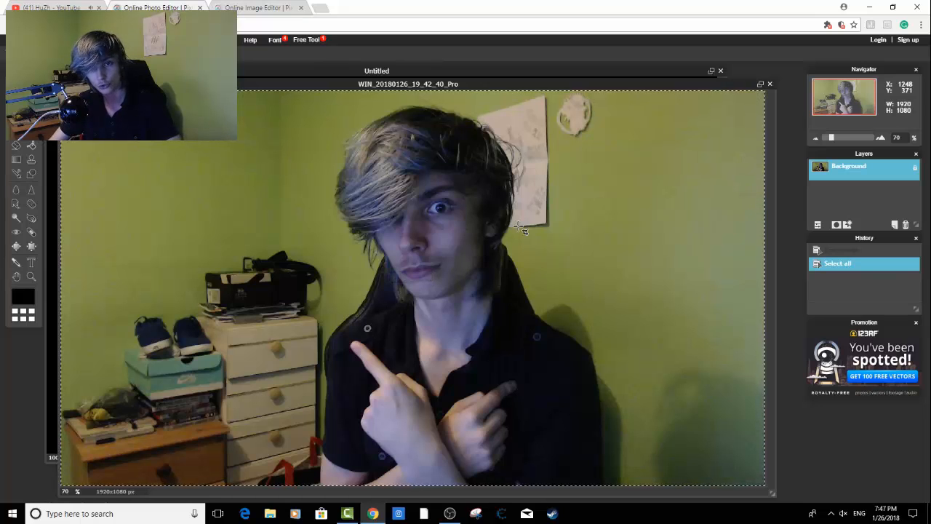
key("ctrl+c")
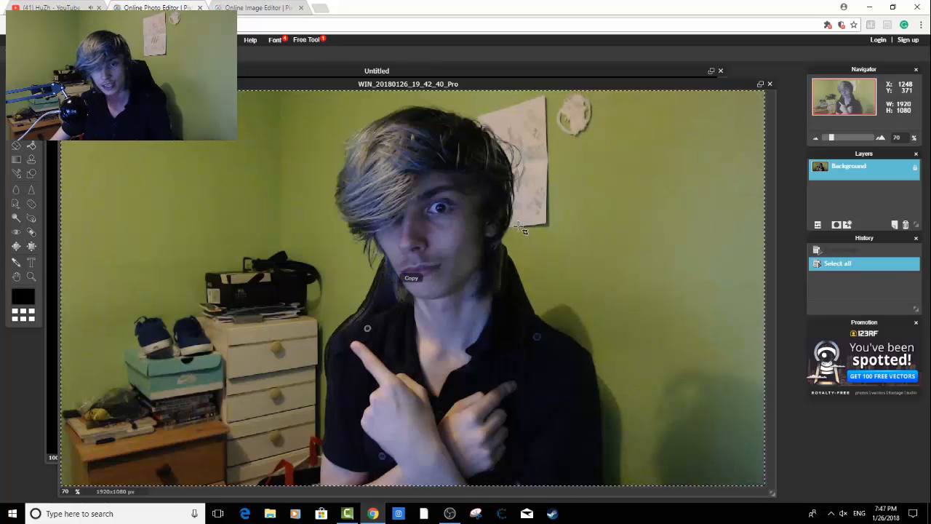
left_click(769, 83)
left_click(472, 289)
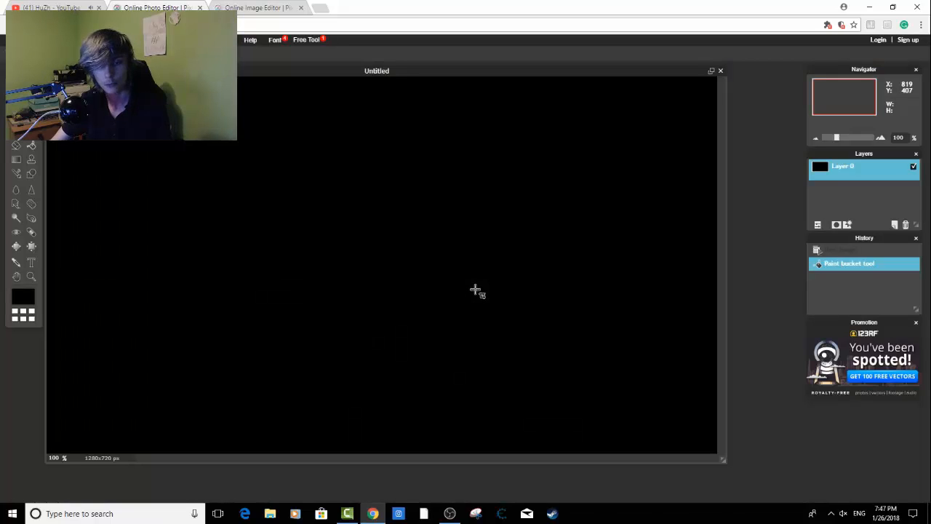
key("ctrl+v")
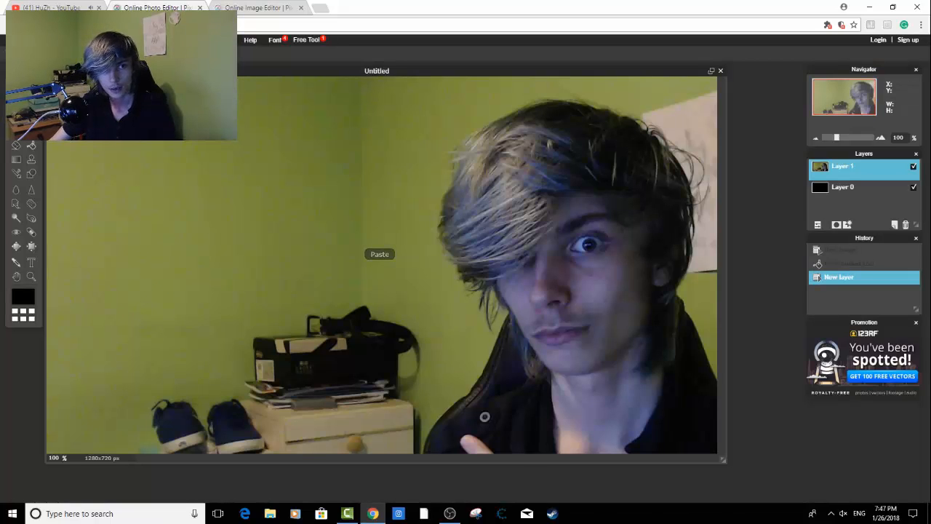
- Shrink the pasted photo with Free transform and position it so it nearly fills the 1280x720 canvas
left_click(34, 40)
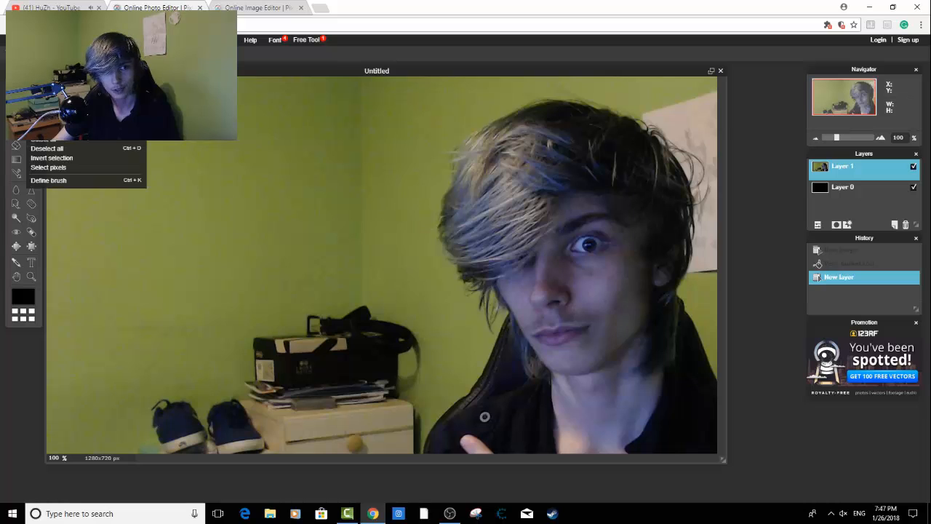
left_click(53, 117)
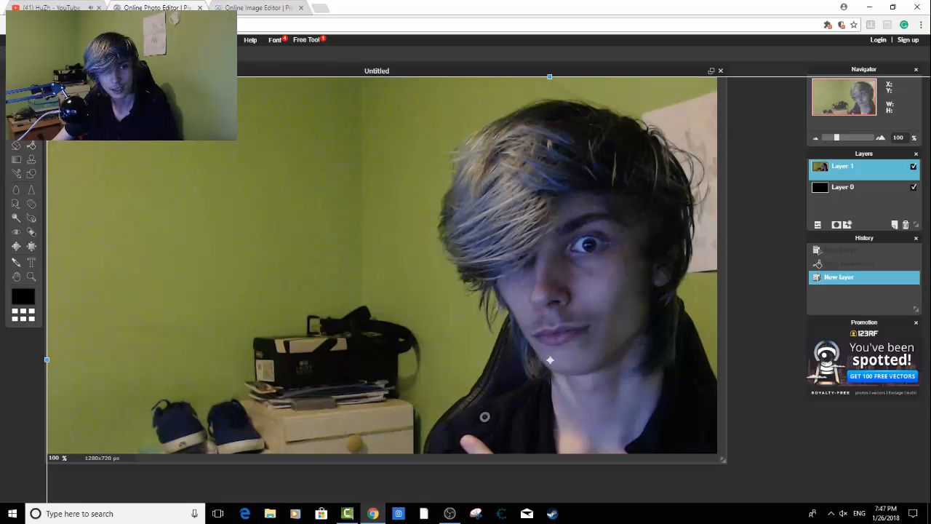
left_click_drag(46, 77, 276, 214)
left_click_drag(313, 249, 155, 135)
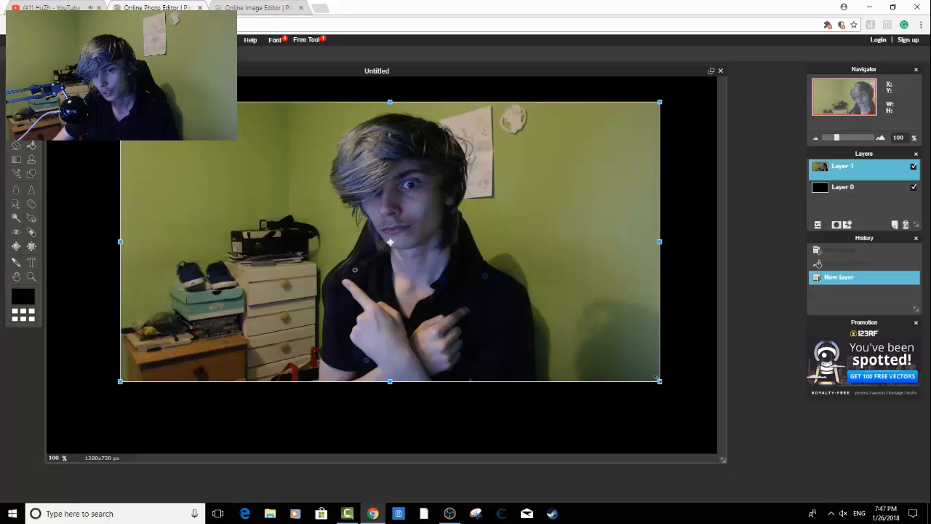
left_click_drag(660, 381, 715, 430)
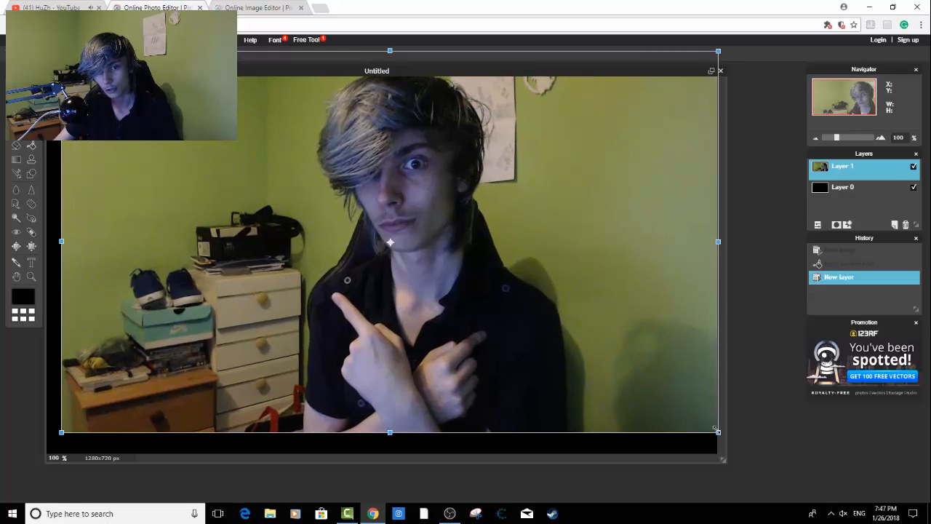
left_click_drag(652, 392, 643, 405)
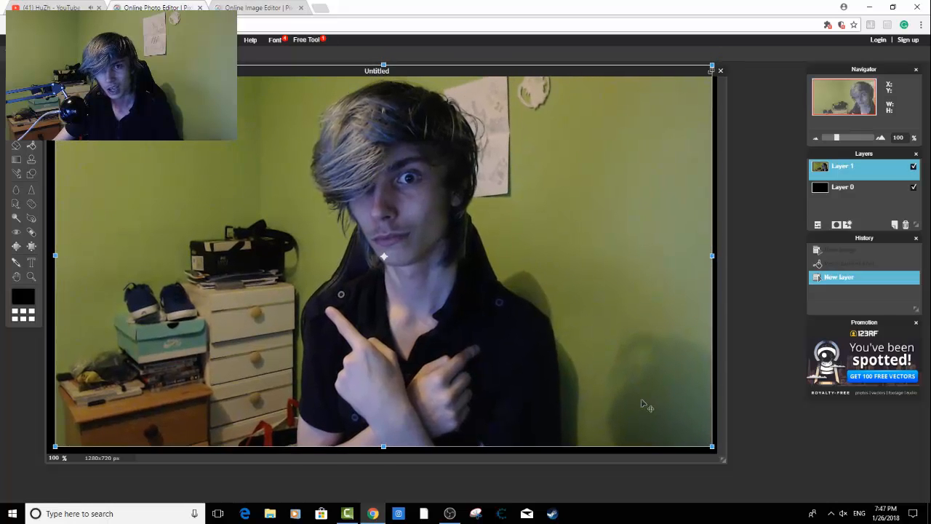
key("Return")
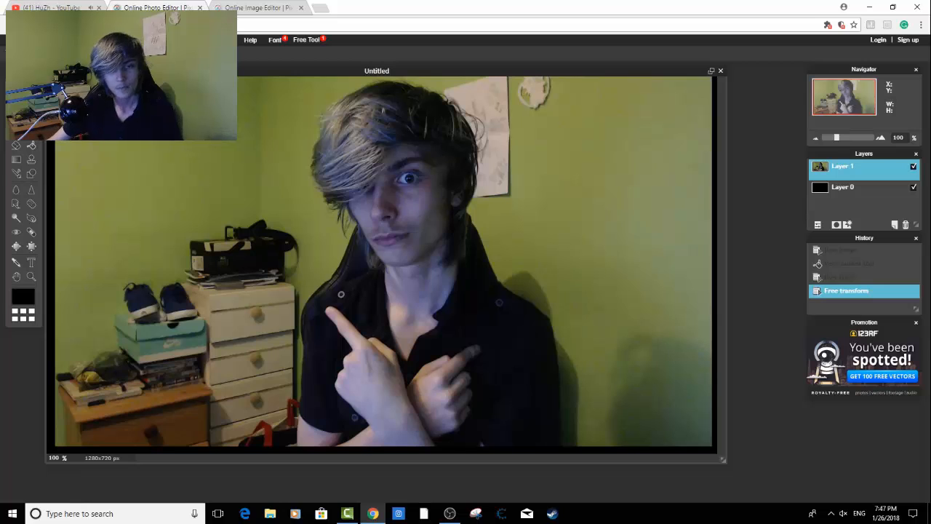
- Select the green wall to the left of the person with the Wand tool and clear it
left_click(16, 146)
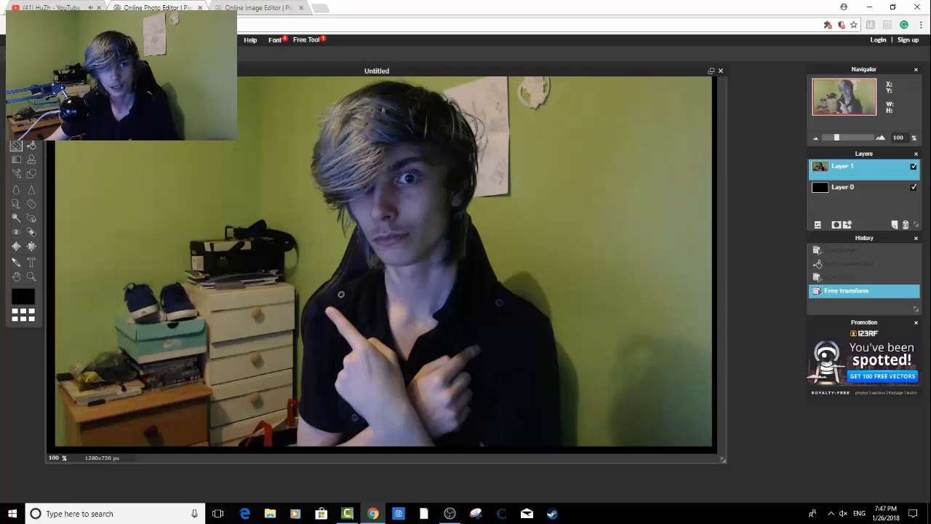
left_click(60, 54)
key("w")
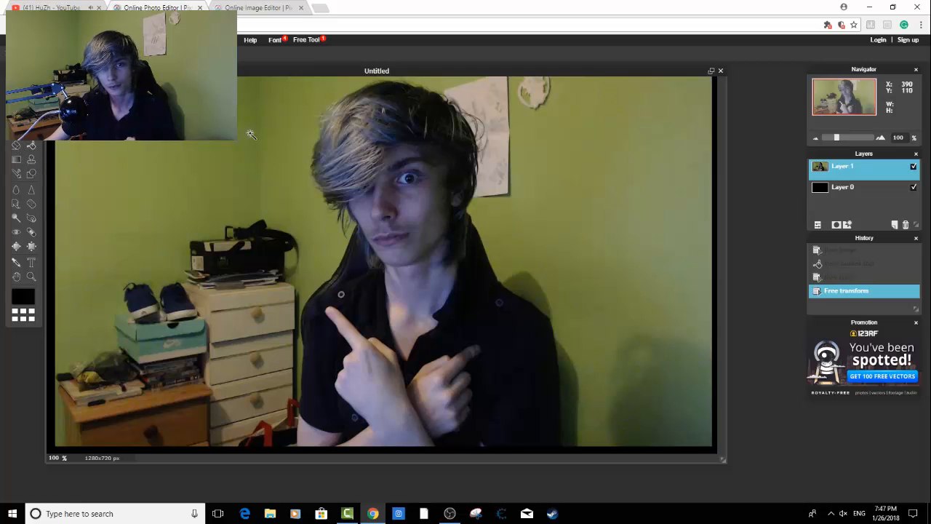
left_click(288, 216)
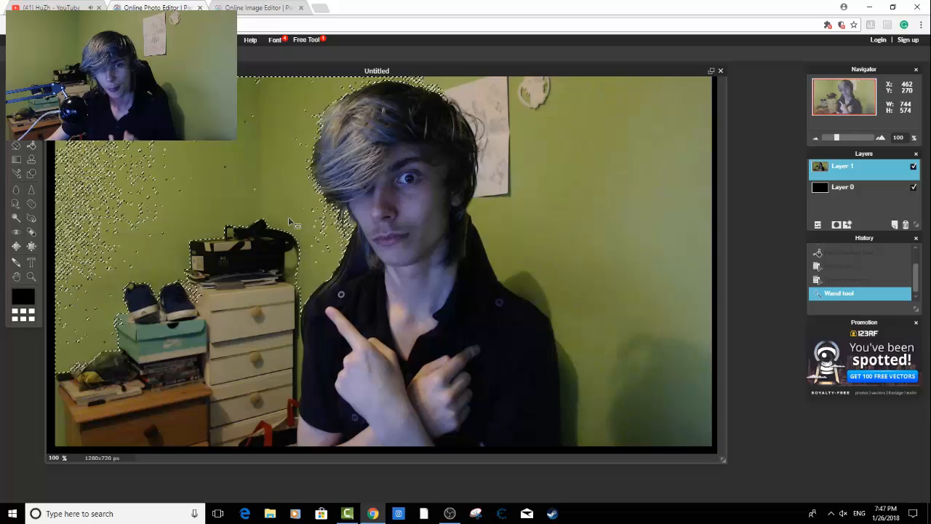
key("Delete")
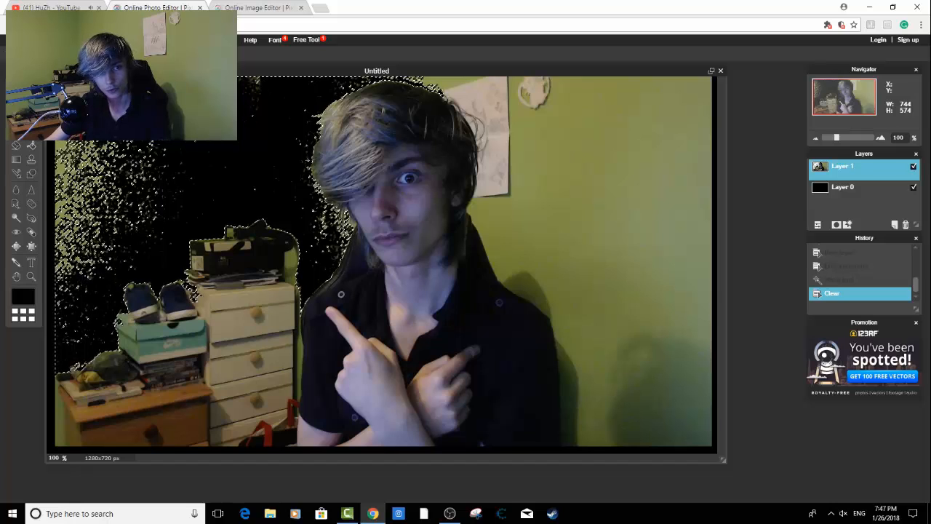
- Clear the green wall areas to the right of the person and above the head with the Wand tool, and deselect all
left_click(571, 181)
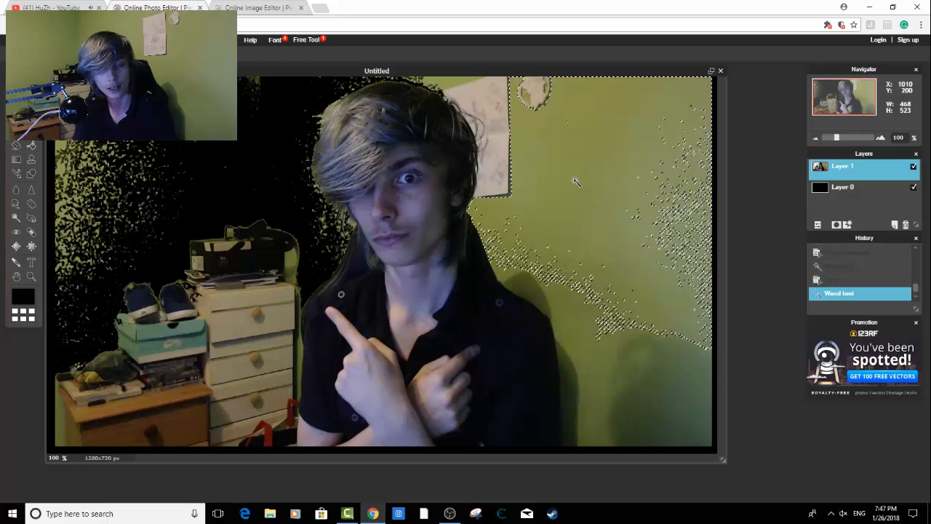
key("Delete")
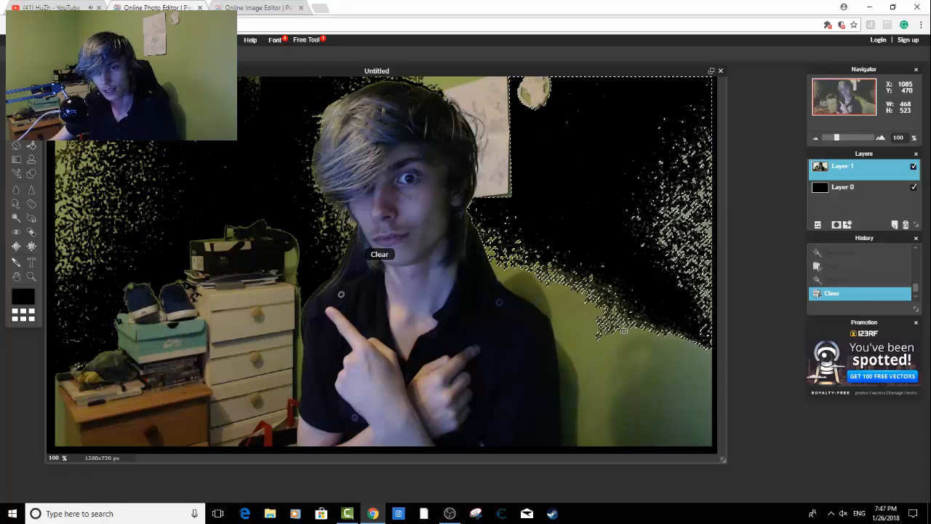
left_click(598, 340)
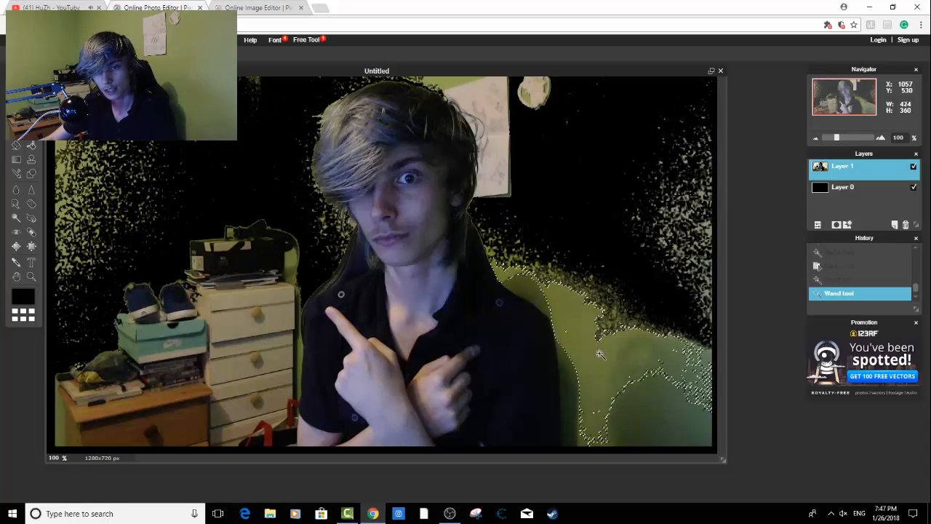
key("Delete")
left_click(513, 289)
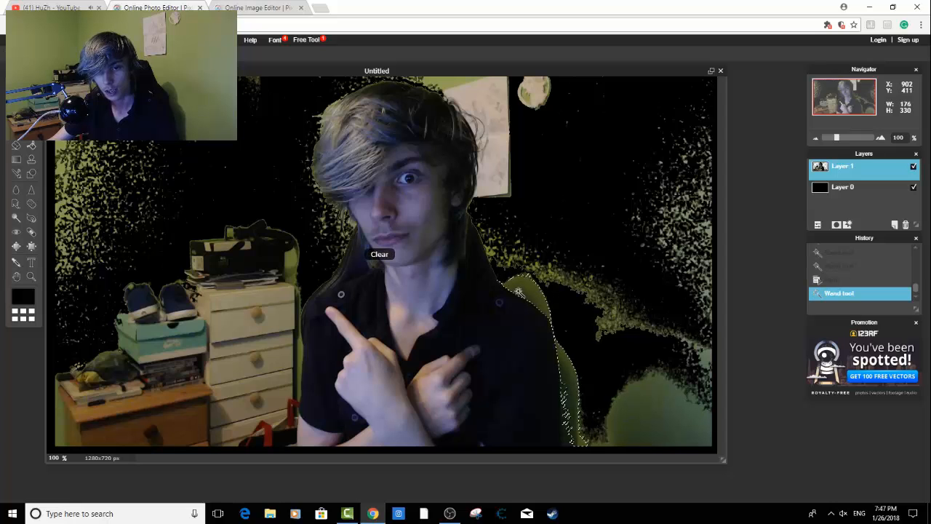
key("Delete")
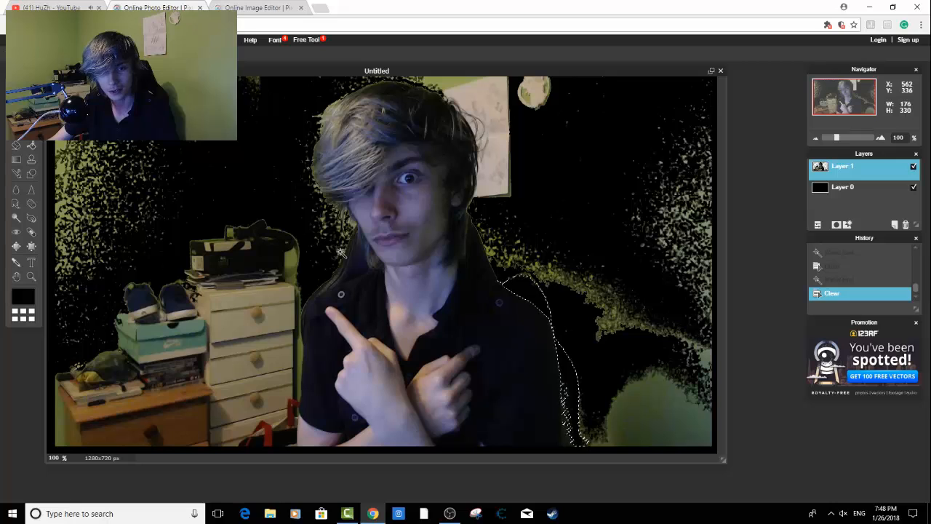
left_click(441, 82)
key("Delete")
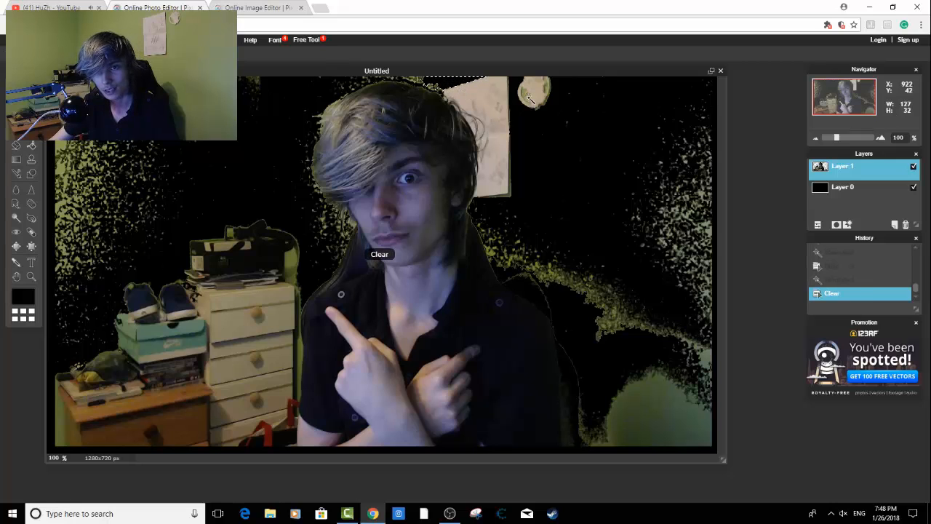
key("ctrl+d")
- Erase the leftover wall speckles and most of the furniture to the left of the person with a large Eraser brush
left_click(61, 53)
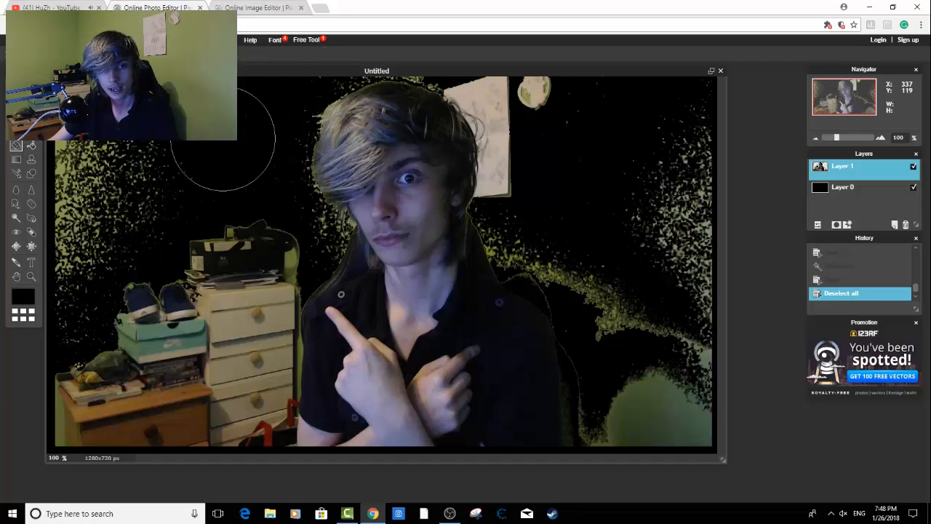
mouse_move(211, 128)
left_mouse_down()
mouse_move(208, 322)
mouse_move(127, 450)
mouse_move(58, 429)
mouse_move(83, 353)
mouse_move(118, 300)
mouse_move(157, 163)
mouse_move(142, 123)
mouse_move(87, 99)
mouse_move(51, 116)
mouse_move(82, 177)
mouse_move(68, 250)
mouse_move(150, 266)
left_mouse_up()
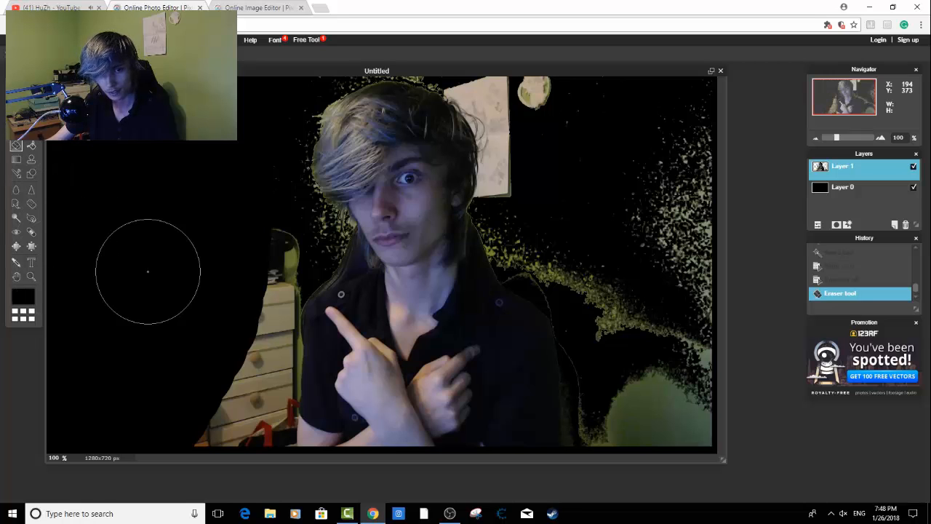
- Try to erase the chest of drawers beside the person's arm with the large Eraser brush
left_click(254, 310)
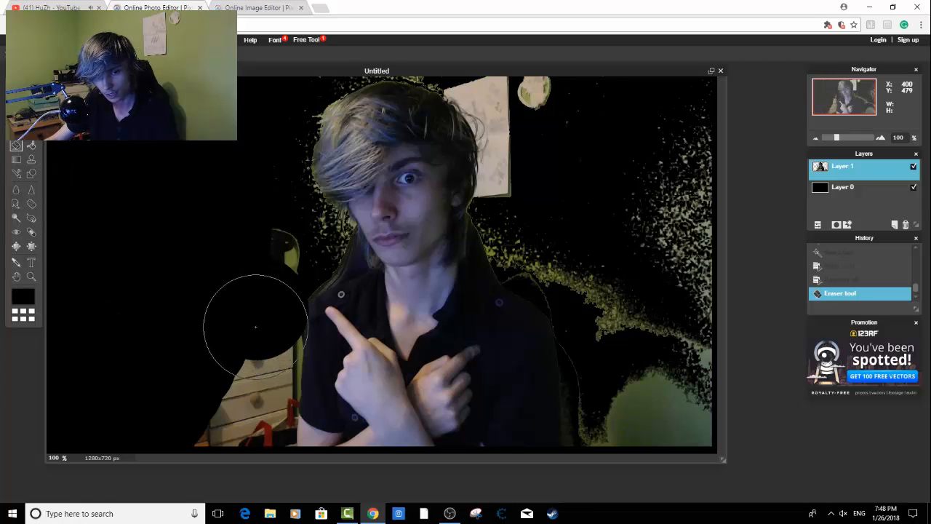
left_click(255, 331)
left_click(252, 355)
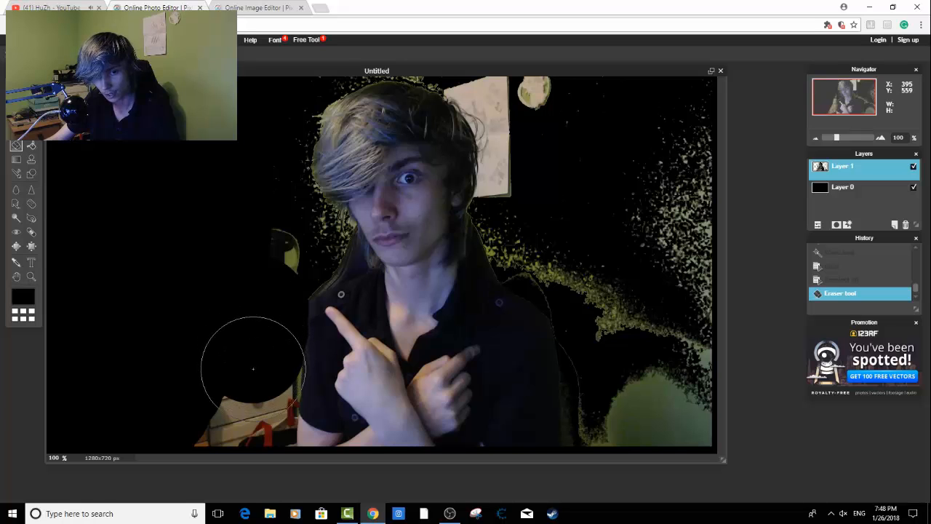
left_click(253, 368)
left_click(251, 391)
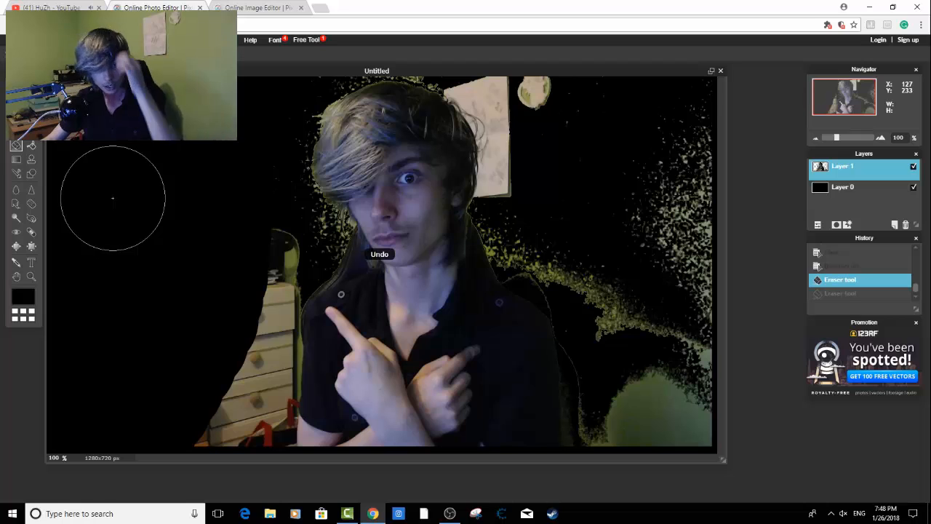
- Erase a narrow band of background along the person's left-hand outline, from the hair past the neck and shoulder to the arm, using a small Eraser brush
left_click(77, 55)
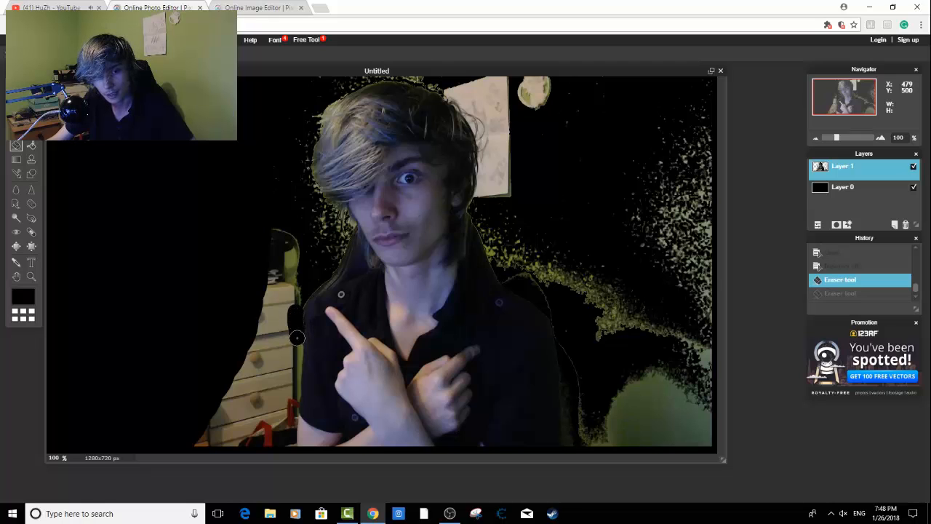
left_click_drag(297, 354, 293, 400)
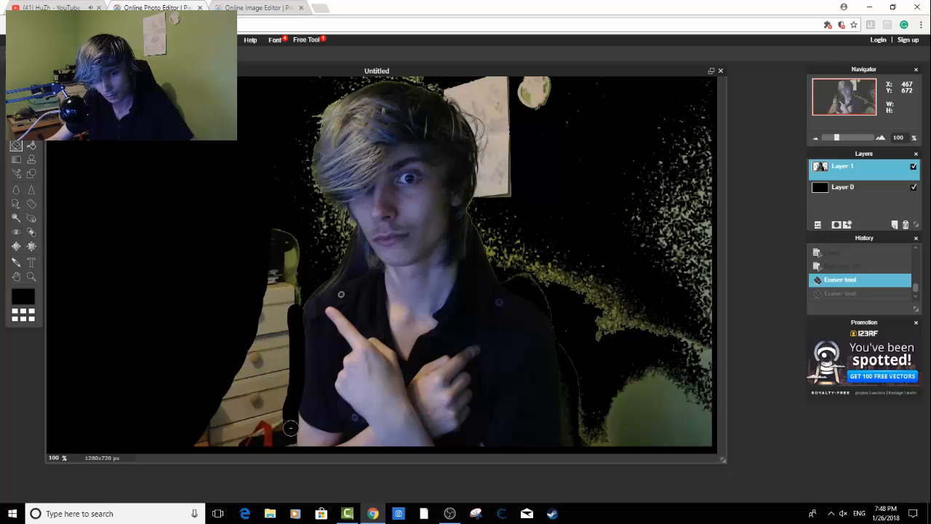
left_click_drag(291, 427, 289, 445)
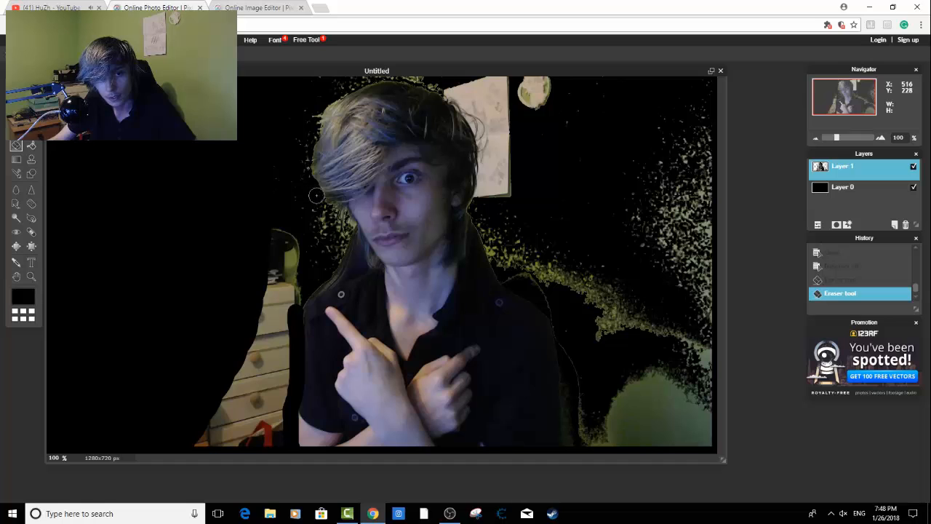
left_click_drag(327, 209, 334, 208)
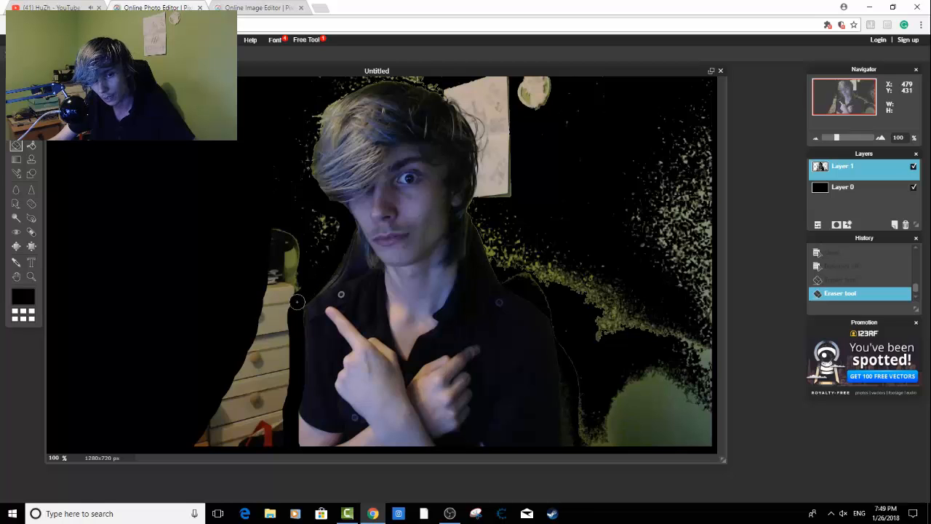
left_click(301, 299)
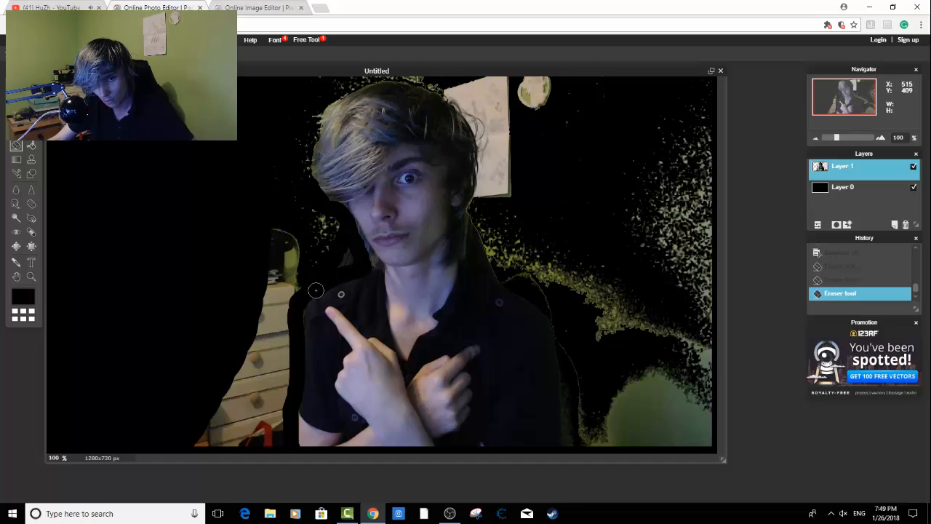
left_click(298, 330)
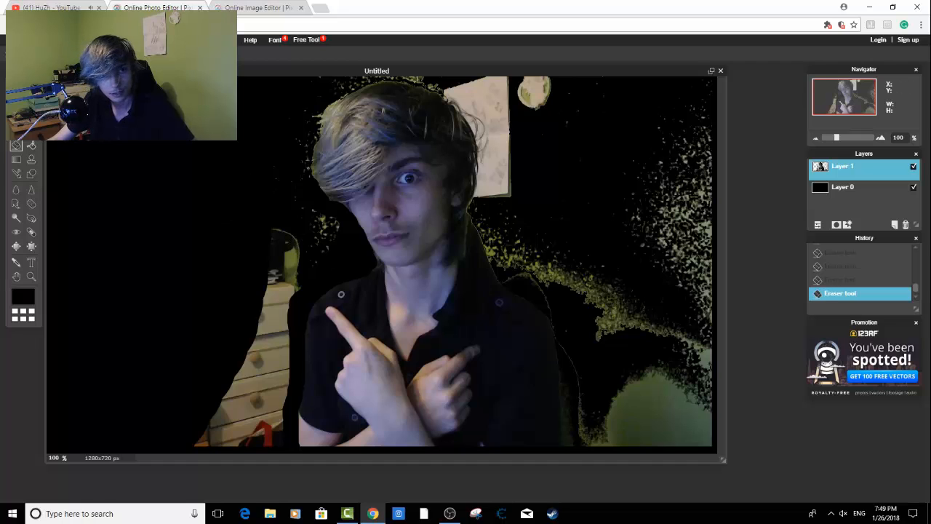
- Set the Eraser brush hardness to 100 and erase a narrow band around the hair, neck, right-hand shoulder and arm
left_click(57, 53)
left_click(57, 54)
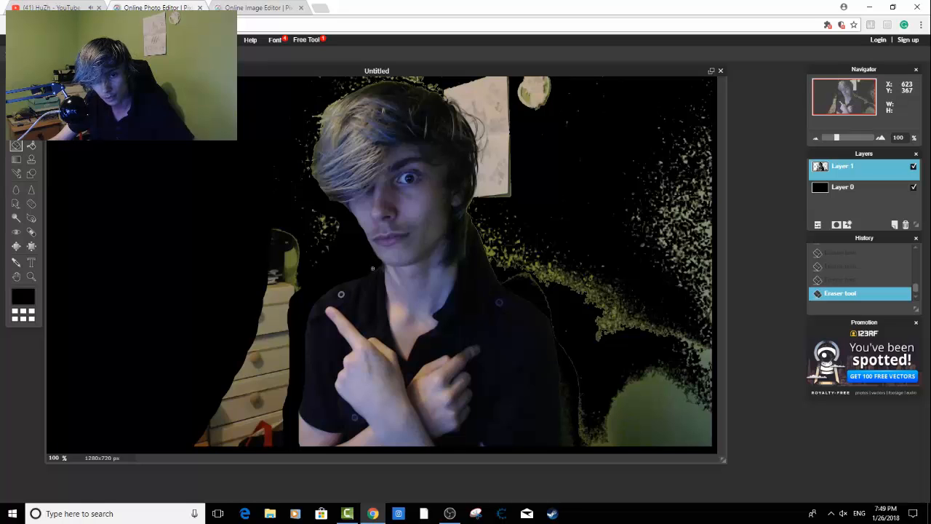
left_click(57, 53)
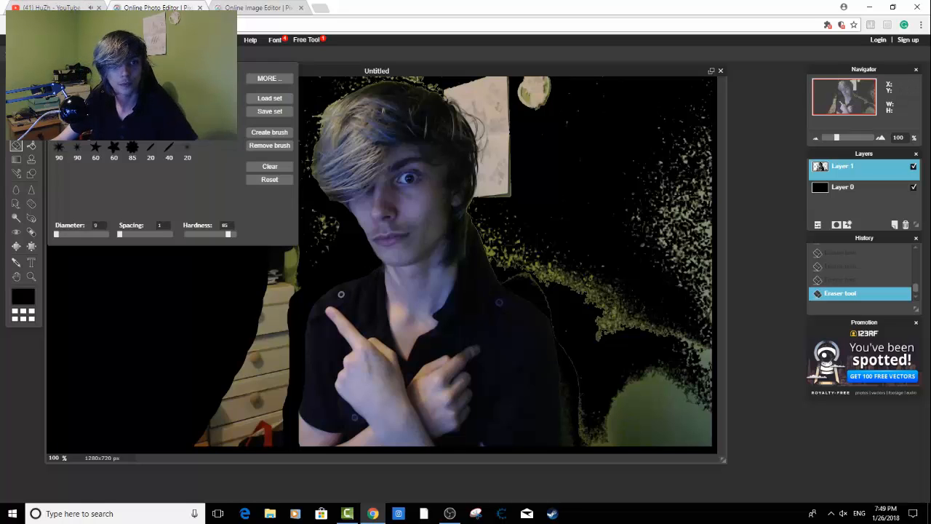
left_click_drag(229, 235, 236, 235)
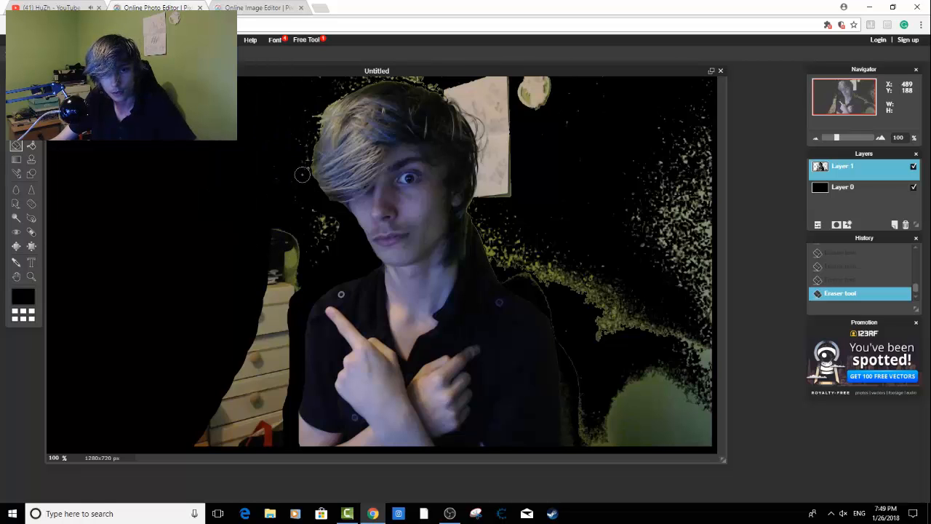
mouse_move(302, 154)
left_mouse_down()
mouse_move(333, 92)
mouse_move(368, 76)
mouse_move(426, 76)
mouse_move(469, 109)
mouse_move(461, 106)
mouse_move(482, 156)
mouse_move(472, 255)
mouse_move(543, 317)
mouse_move(564, 442)
left_mouse_up()
left_click(915, 451)
- Add an Outer glow layer style with hardness 10 to the cutout layer
left_click(57, 53)
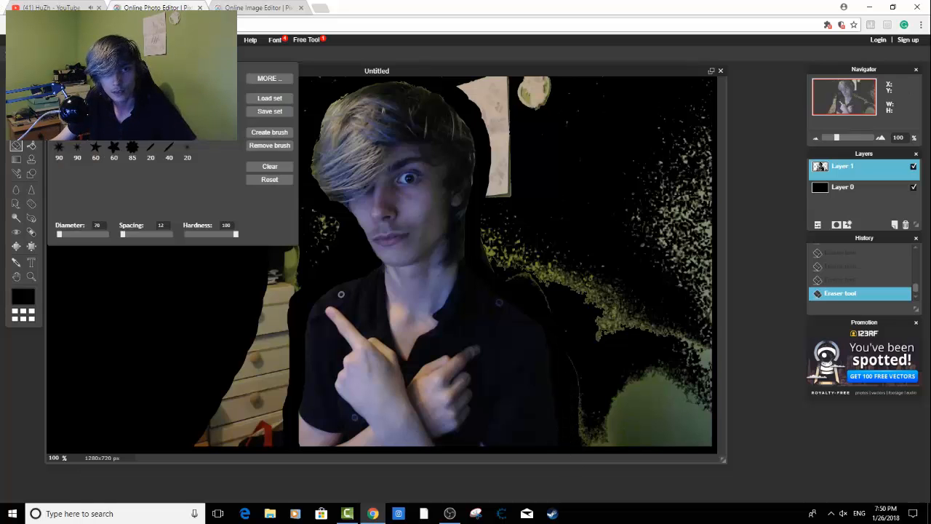
left_click_drag(837, 139, 834, 138)
left_click(846, 225)
left_click(385, 207)
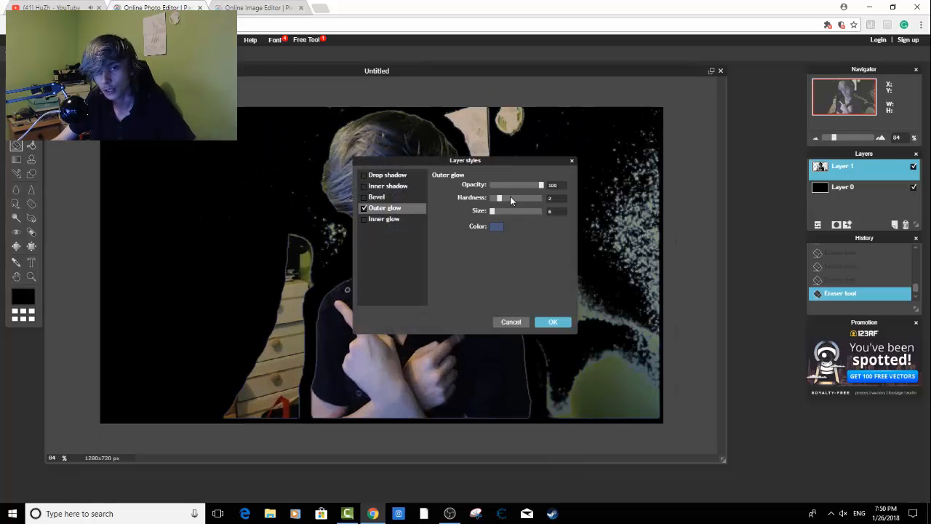
left_click(552, 322)
left_click(847, 225)
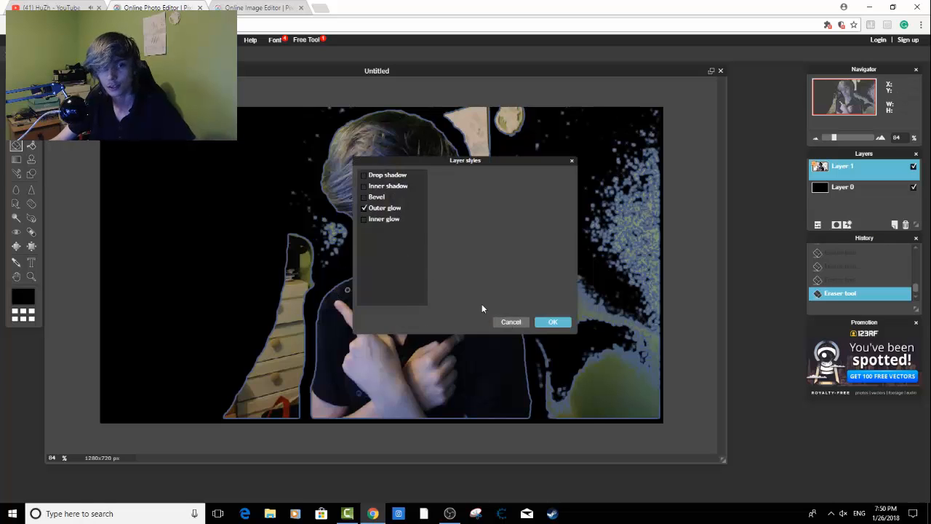
left_click(510, 321)
- Enlarge the Eraser brush and erase all remaining background on both sides of the person
left_click(57, 54)
left_click_drag(60, 234, 67, 234)
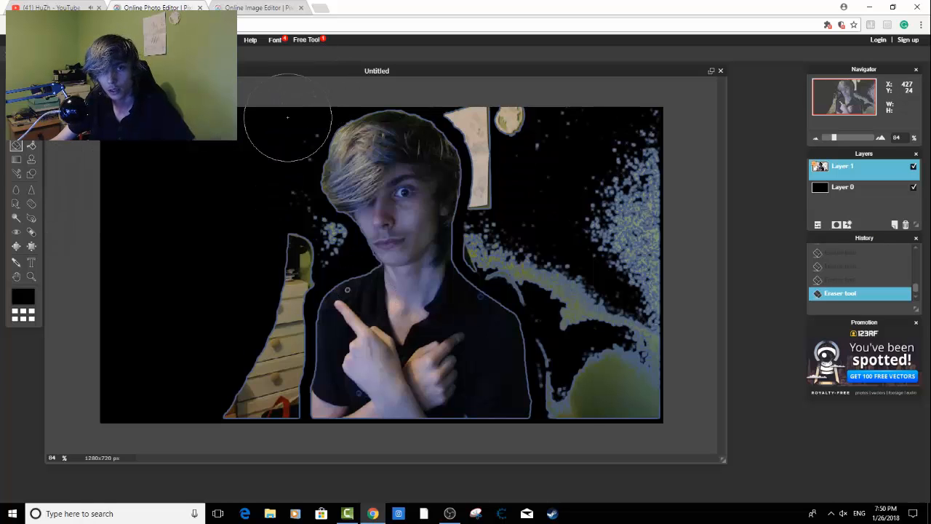
mouse_move(270, 208)
left_mouse_down()
mouse_move(296, 245)
mouse_move(307, 243)
mouse_move(259, 272)
mouse_move(275, 279)
mouse_move(258, 376)
mouse_move(264, 364)
mouse_move(239, 405)
mouse_move(621, 398)
mouse_move(631, 381)
mouse_move(651, 121)
mouse_move(607, 84)
mouse_move(521, 110)
mouse_move(480, 101)
mouse_move(519, 116)
mouse_move(461, 86)
mouse_move(522, 173)
mouse_move(503, 147)
mouse_move(509, 176)
mouse_move(499, 244)
mouse_move(548, 276)
mouse_move(580, 312)
mouse_move(572, 355)
mouse_move(574, 128)
left_mouse_up()
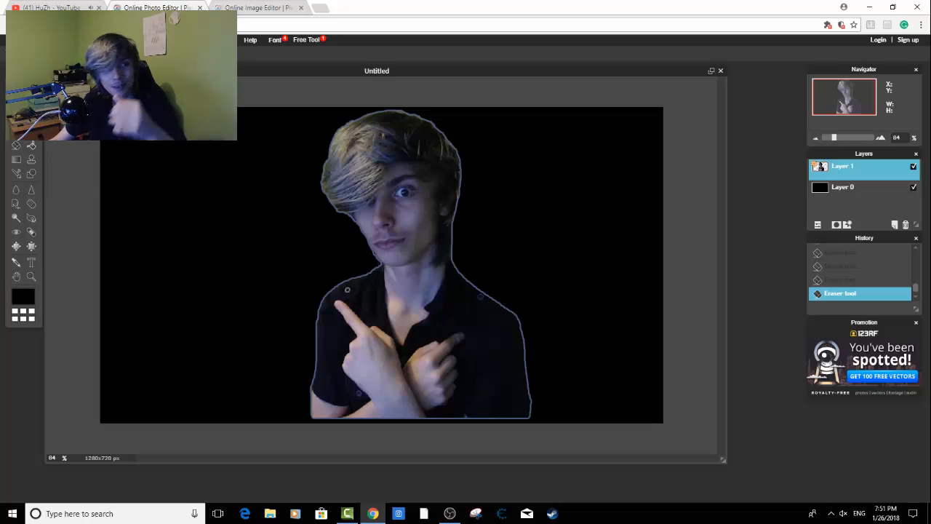
- Flip the cutout horizontally with Free transform, enlarge and tilt it slightly, and place it at the canvas's left edge
left_click(35, 40)
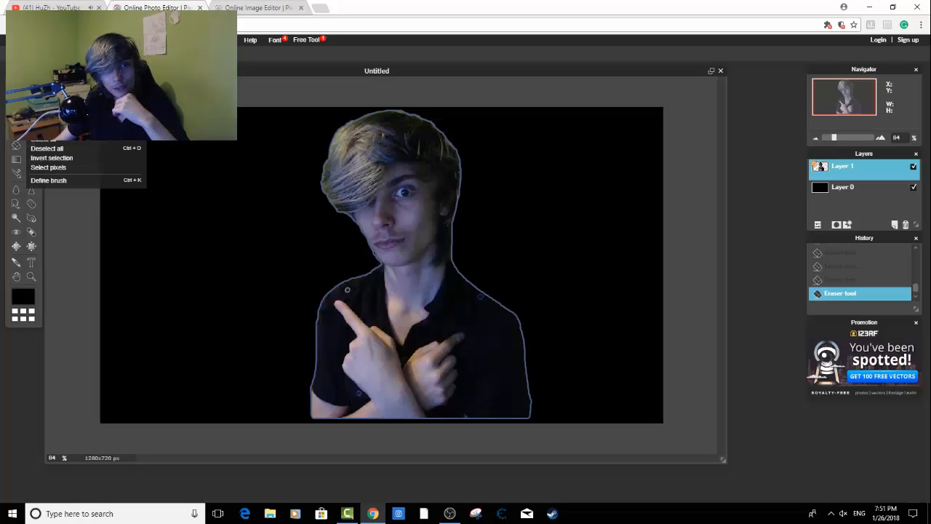
left_click(55, 116)
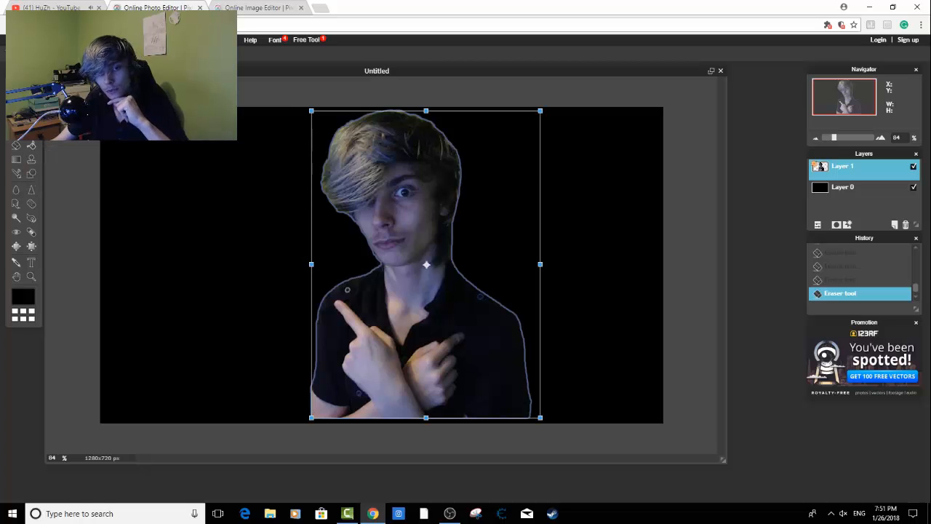
left_click_drag(311, 264, 544, 276)
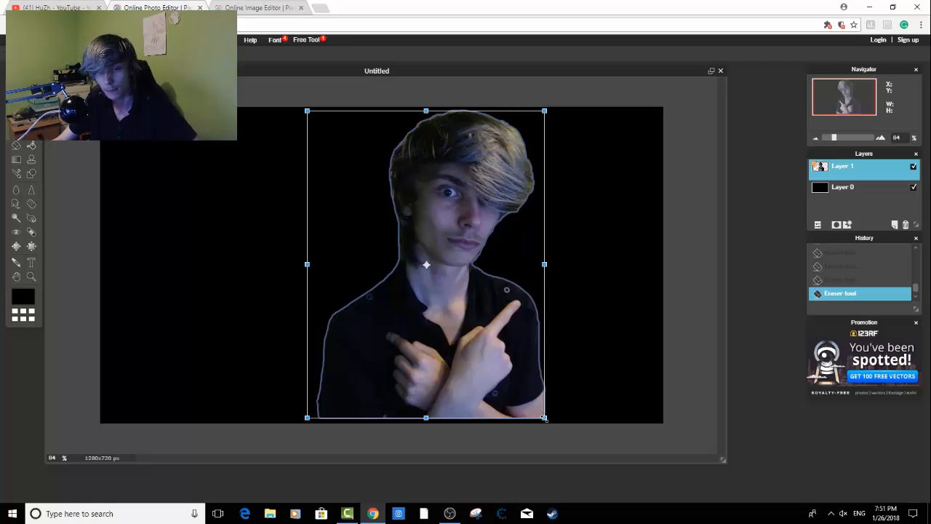
left_click_drag(544, 418, 334, 415)
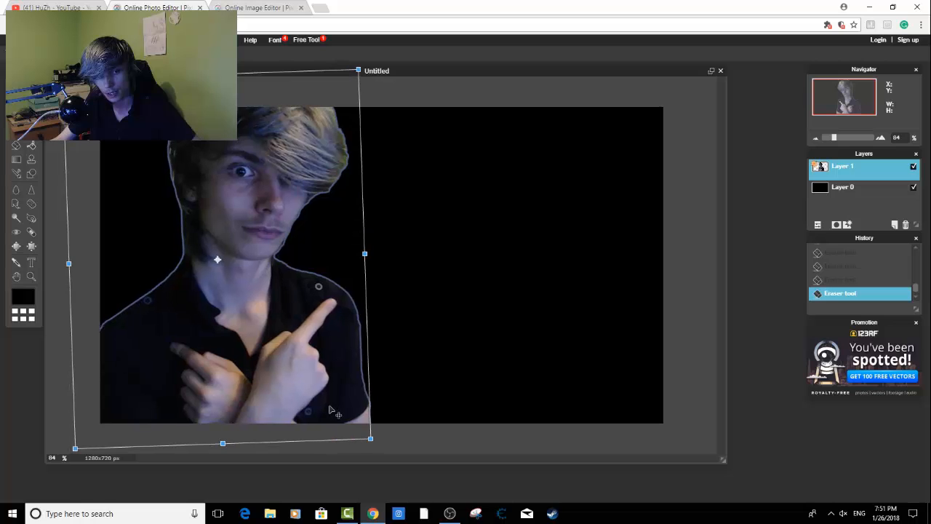
key("Return")
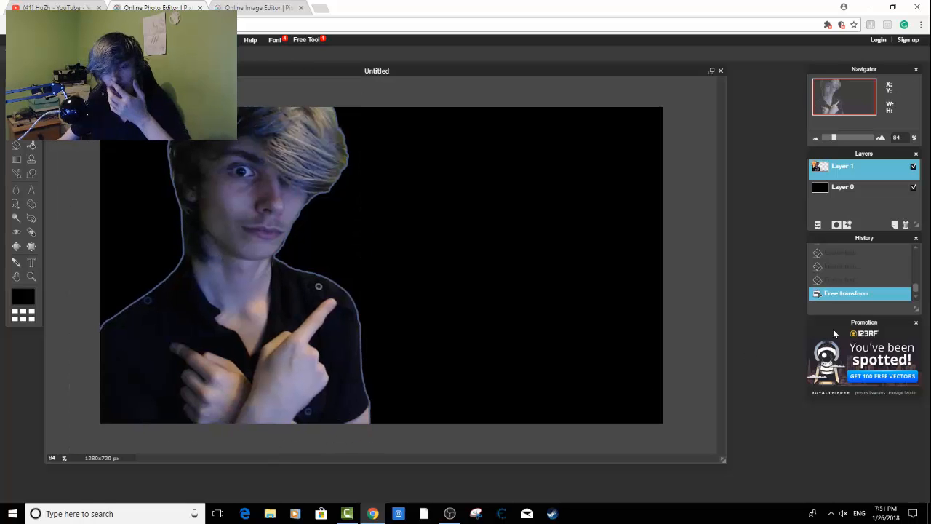
- Try a white Inner glow with hardness 10 in place of the cutout's Outer glow
left_click(847, 225)
left_click(381, 211)
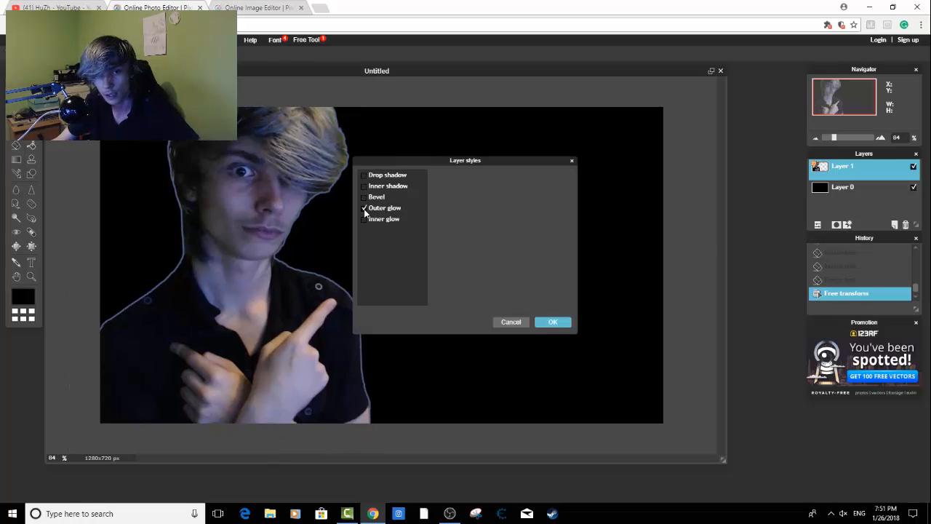
left_click(364, 209)
left_click(378, 219)
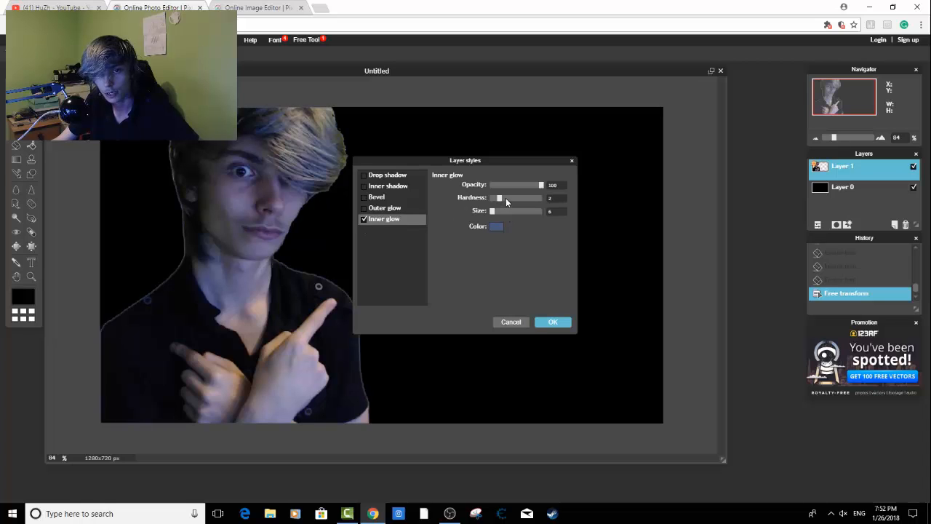
left_click_drag(506, 197, 583, 216)
left_click(496, 226)
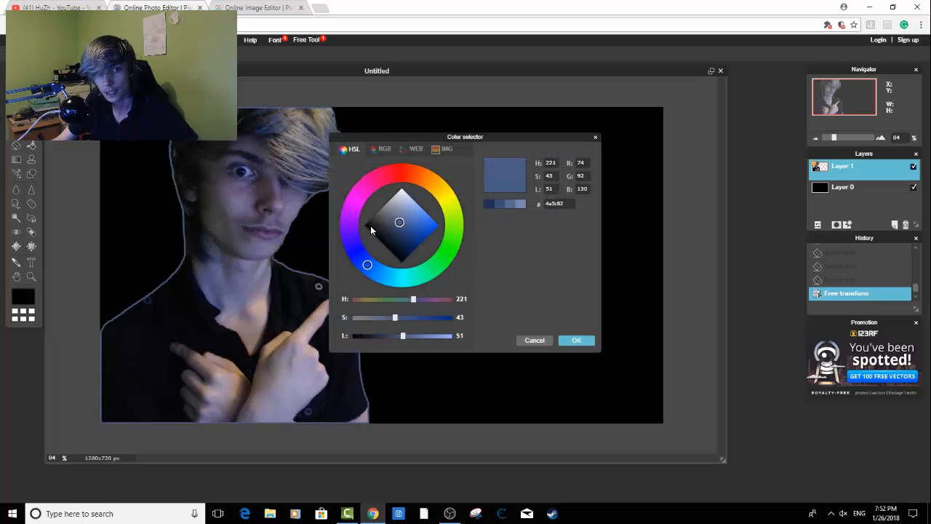
left_click_drag(396, 221, 411, 151)
left_click(576, 340)
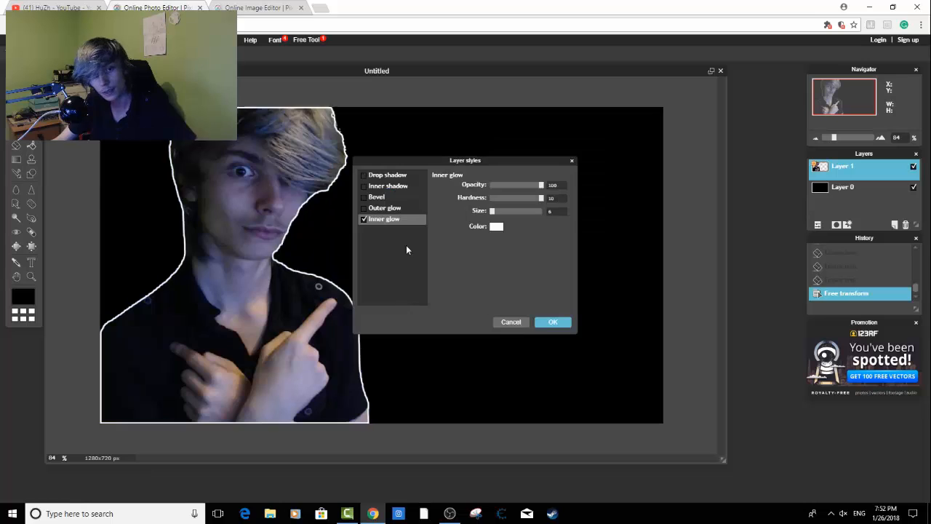
left_click(364, 221)
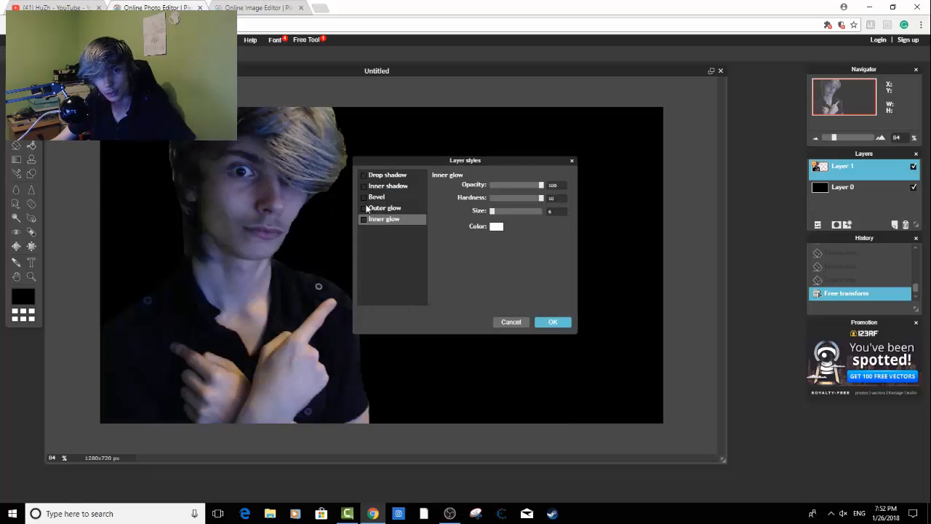
- Turn on the cutout's Outer glow and set its color to white (ffffff)
left_click(365, 208)
left_click(385, 208)
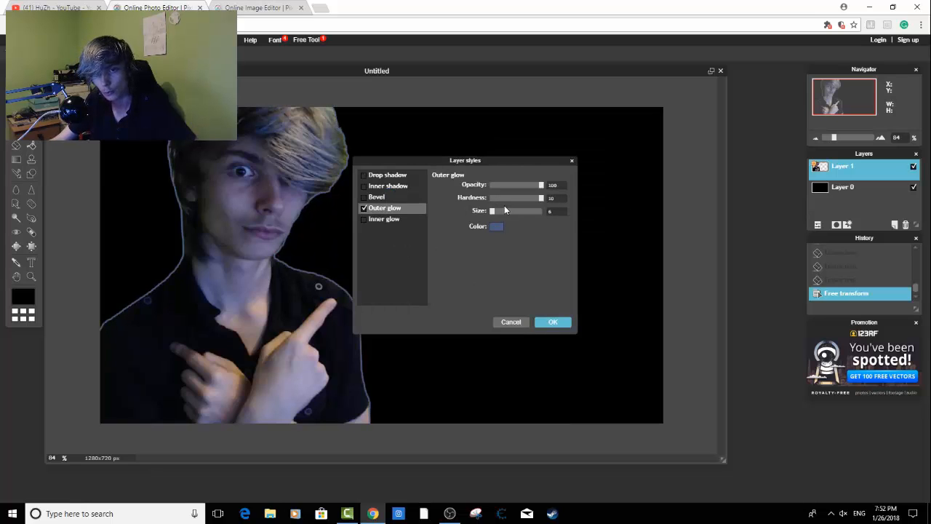
left_click(495, 226)
left_click(402, 188)
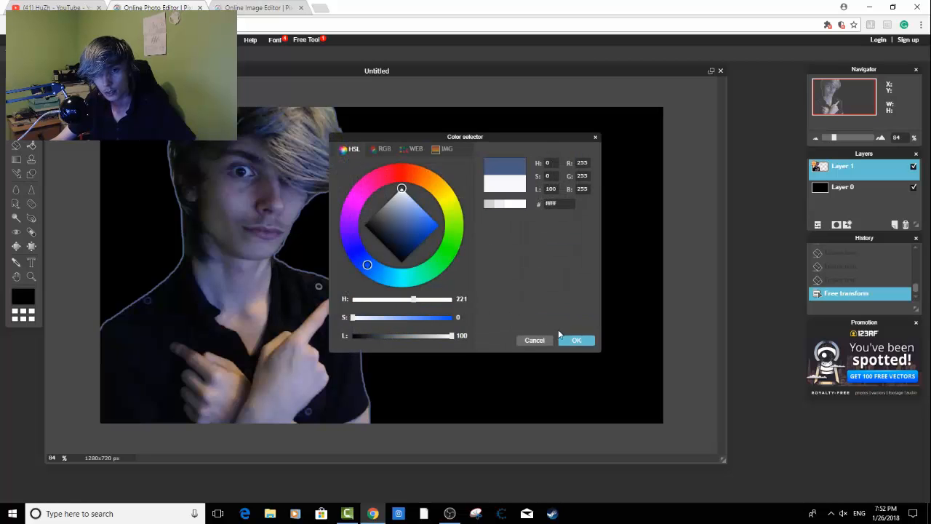
left_click(576, 340)
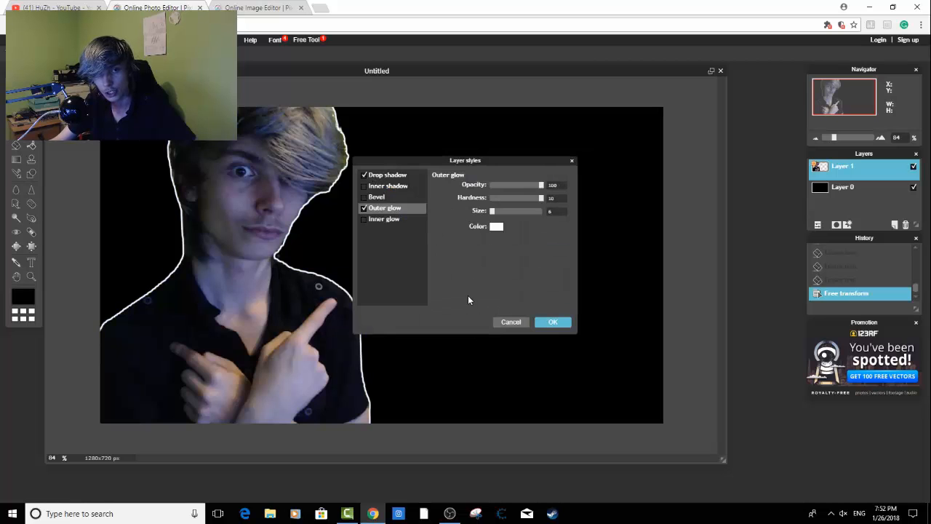
- Preview the Inner shadow style, leave both Drop shadow and Inner shadow off, and apply the layer styles
left_click(364, 176)
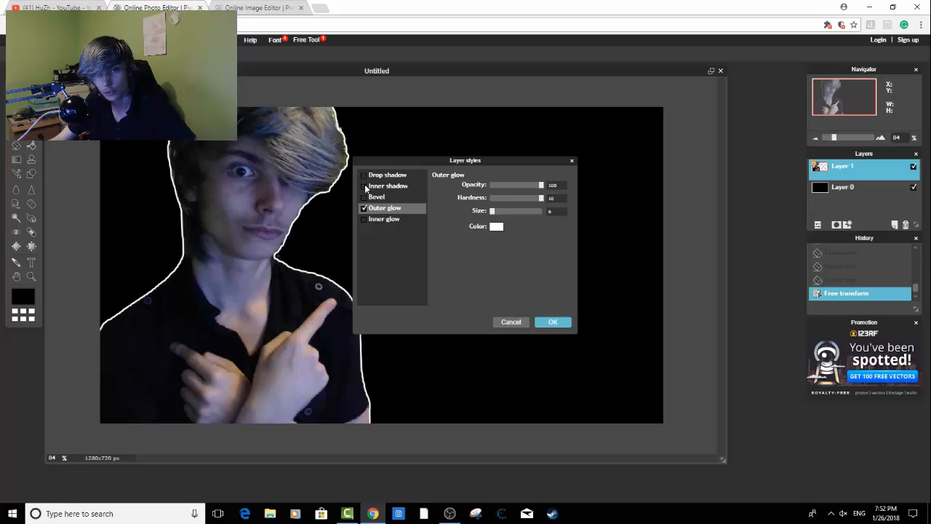
left_click(364, 186)
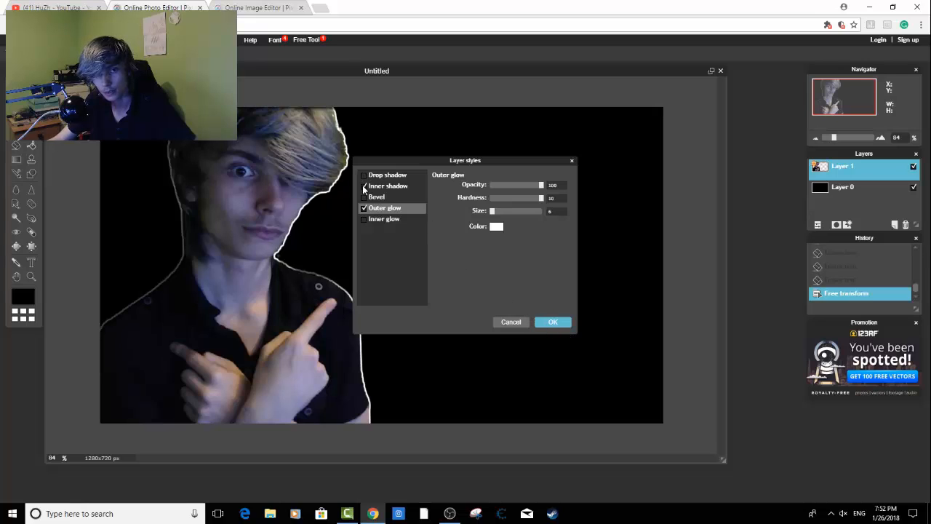
left_click(364, 186)
left_click(554, 321)
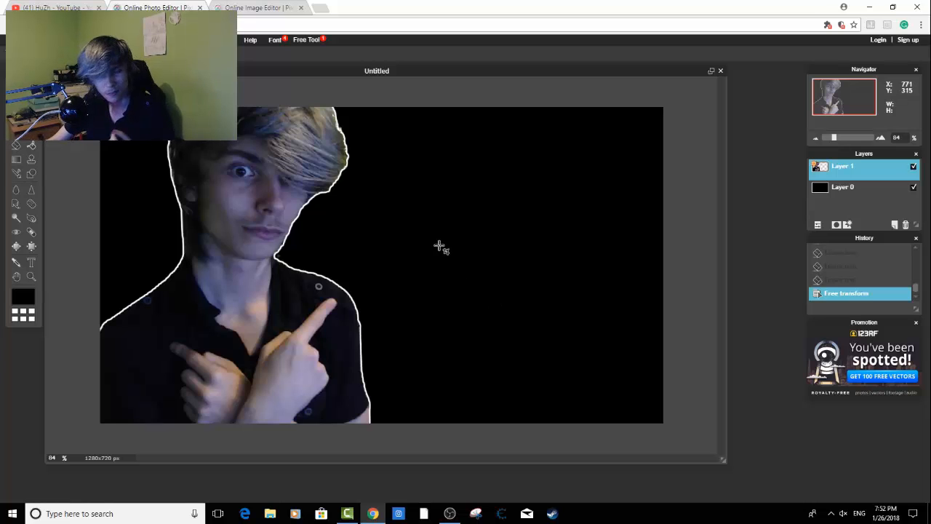
- Switch to Pixlr Express and open the plain black background image from the computer
left_click(244, 7)
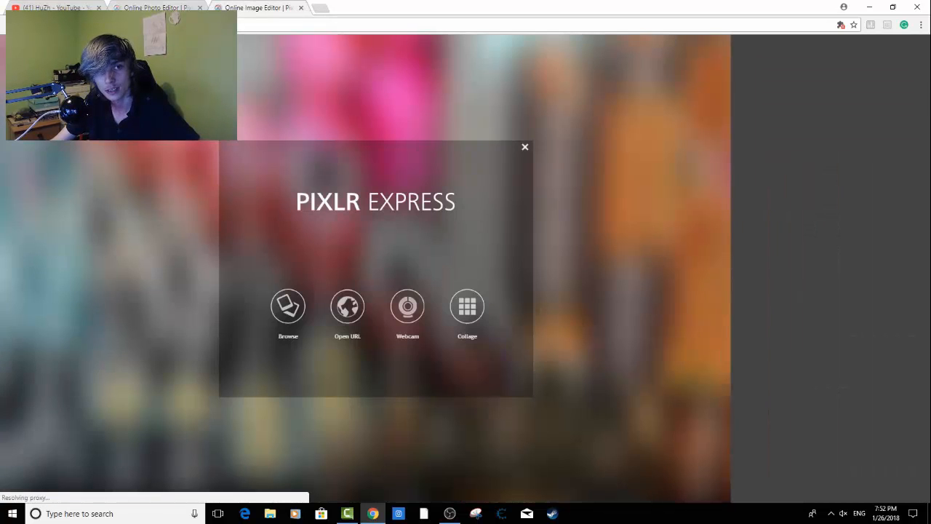
left_click(289, 305)
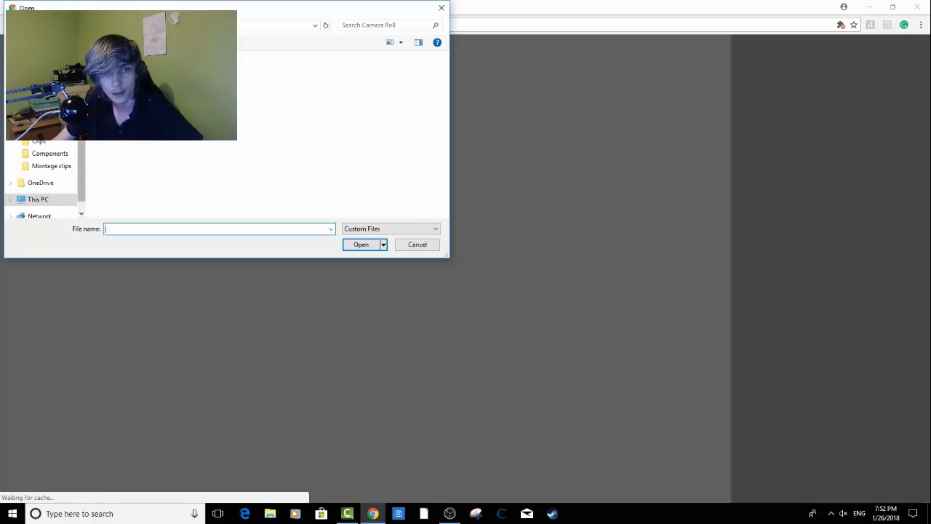
left_click(45, 117)
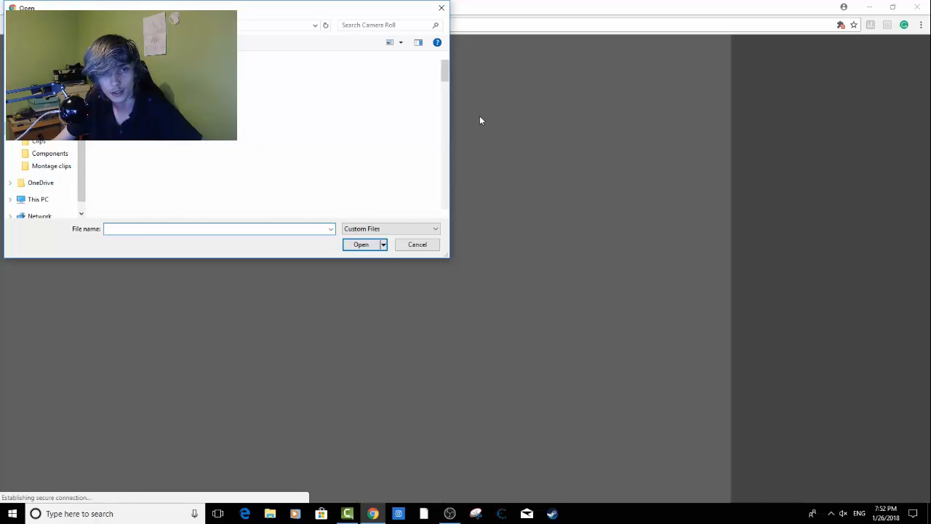
left_click_drag(446, 80, 446, 143)
double_click(122, 154)
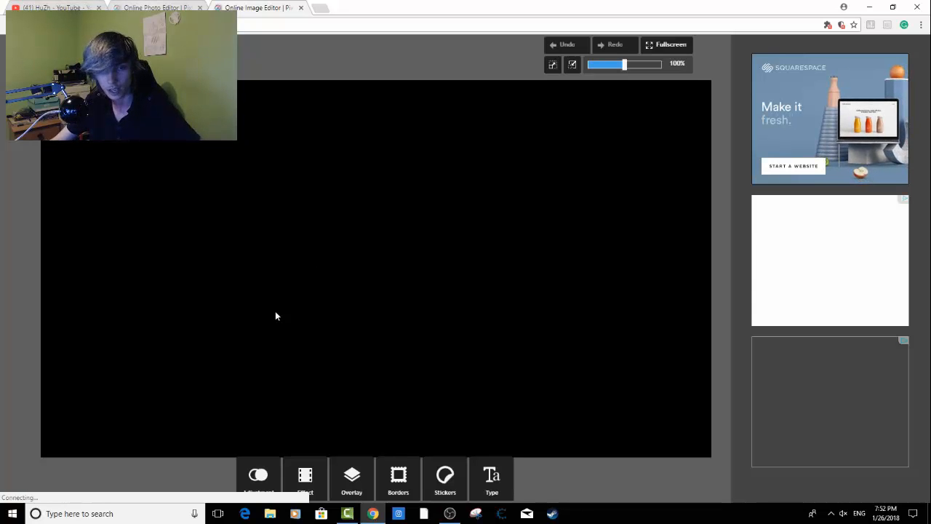
- Add the text "ThumbNail" to the black image in the Retro font LEMIESZ
left_click(492, 483)
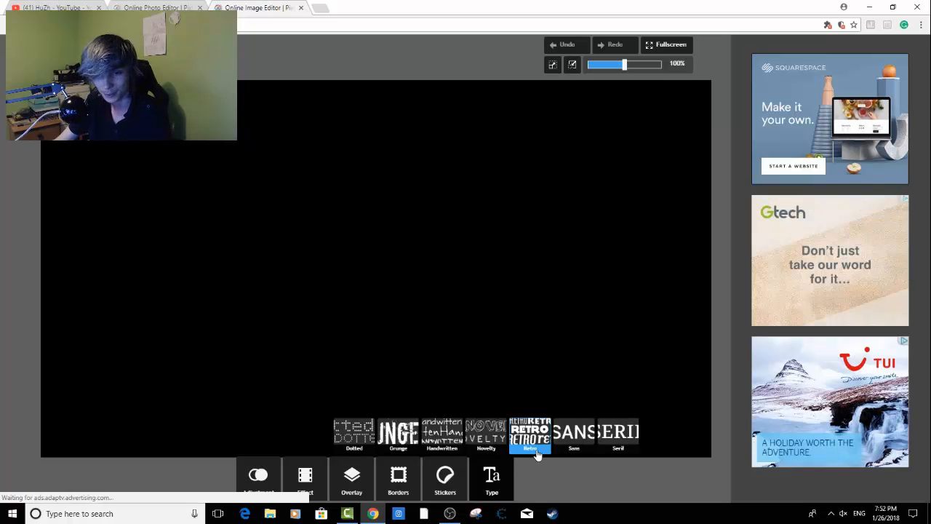
left_click(534, 451)
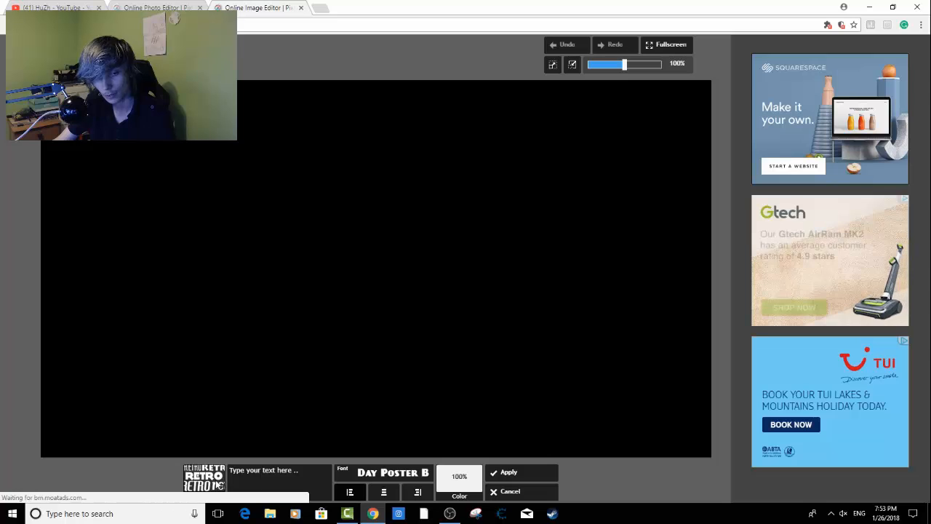
left_click(385, 472)
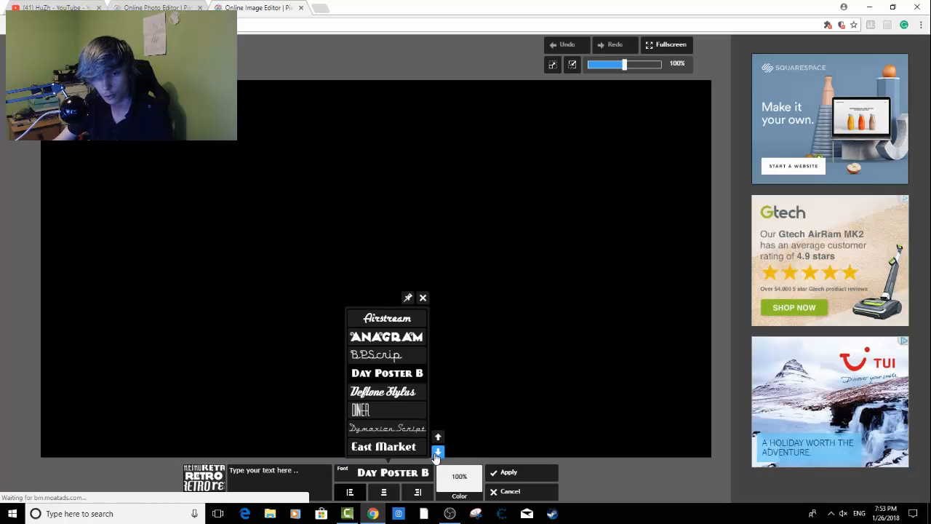
left_click(437, 452)
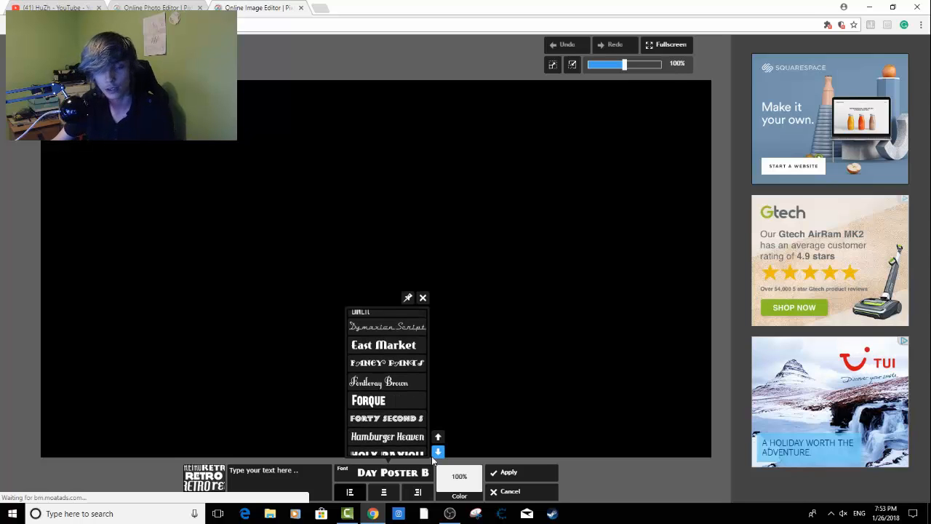
left_click(437, 452)
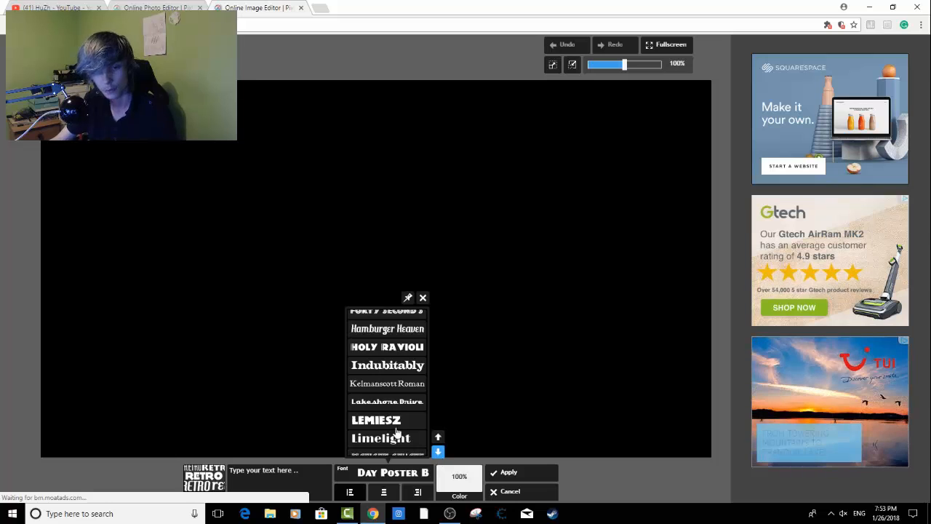
left_click(392, 427)
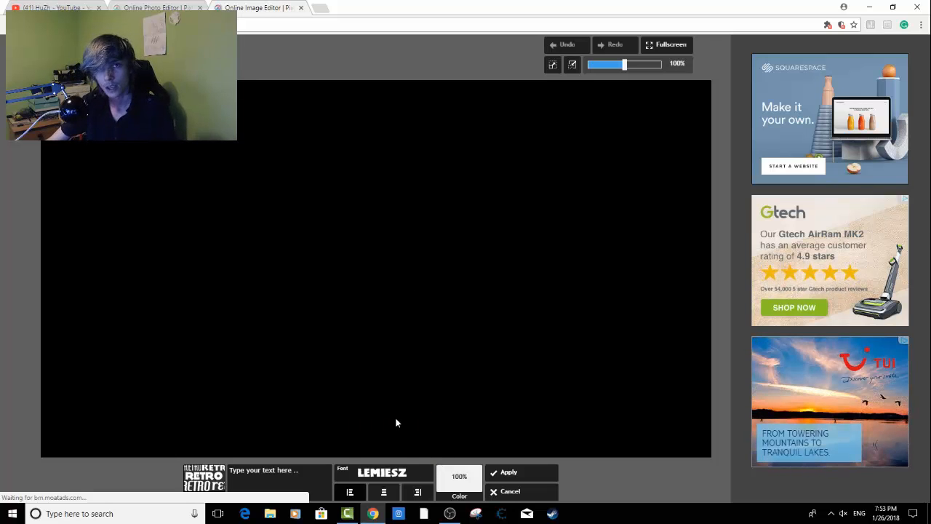
left_click(266, 475)
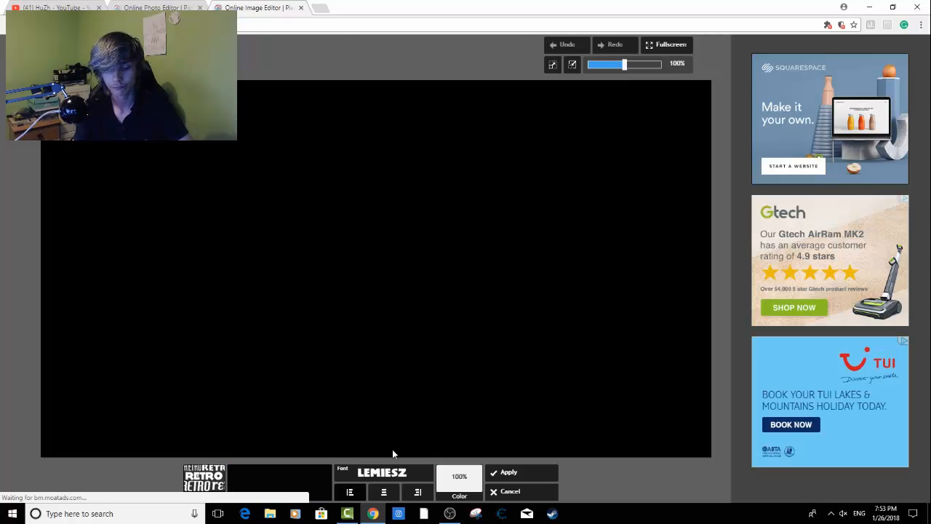
type("T")
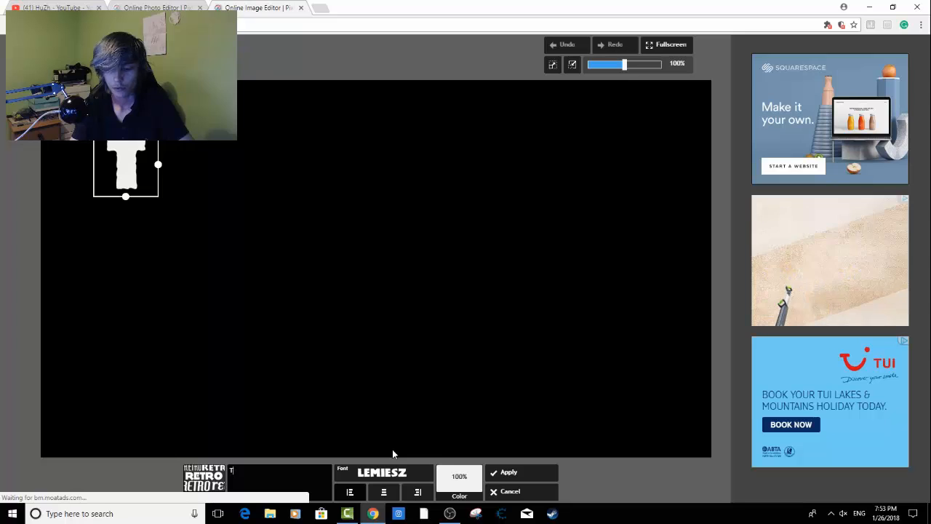
type("humbNail")
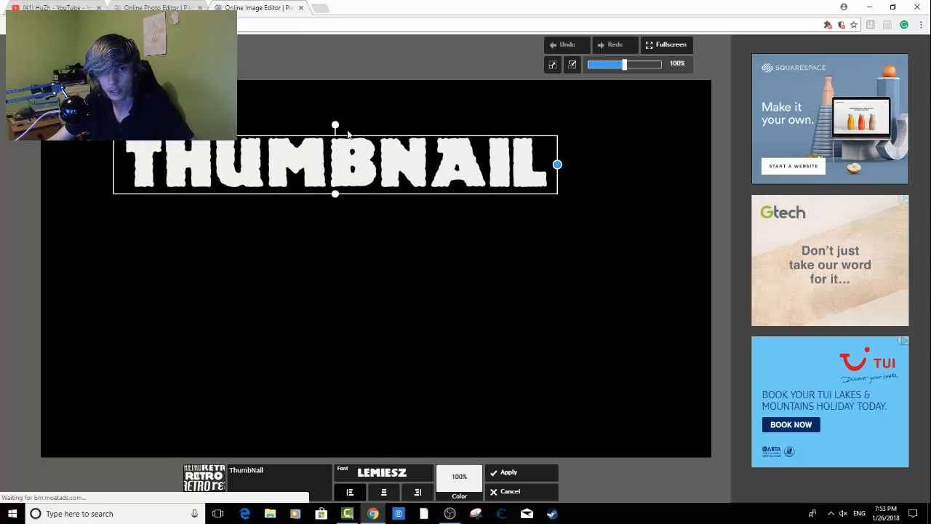
- Tilt the "ThumbNail" text slightly clockwise and place it in the upper right part of the image
left_click_drag(381, 166, 501, 176)
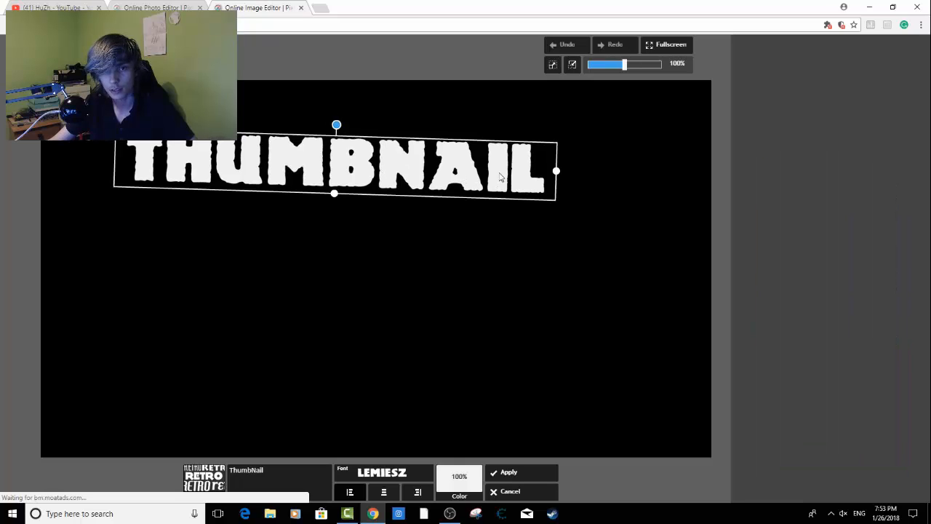
left_click_drag(277, 153, 454, 171)
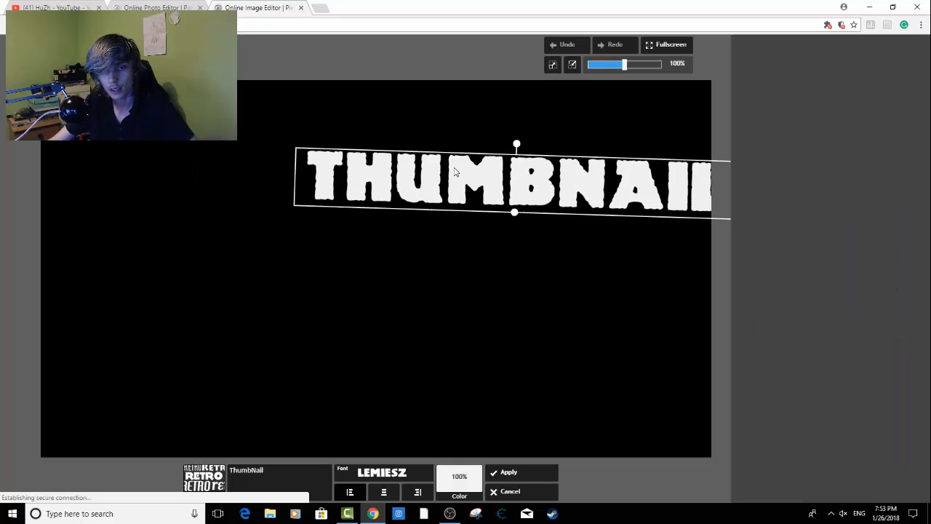
left_click_drag(507, 188, 489, 202)
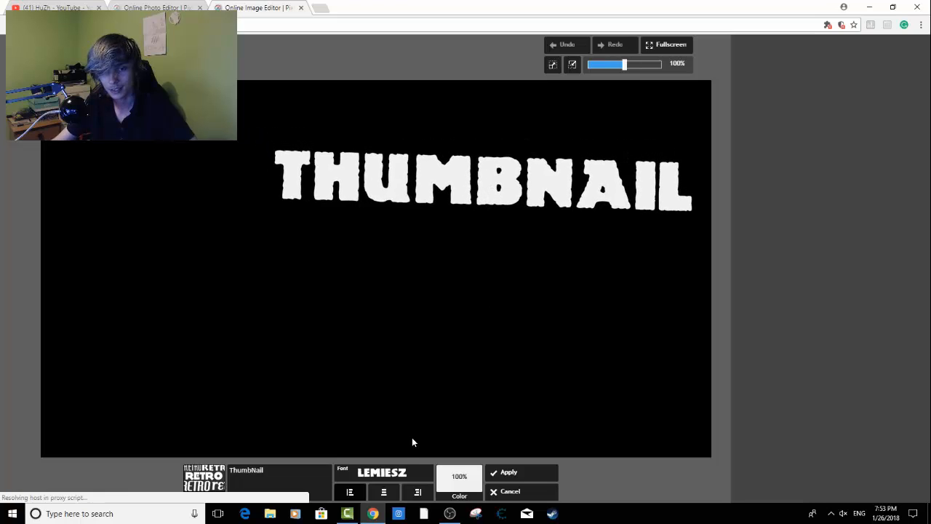
- Color the "ThumbNail" text bright green at full opacity and apply it to the image
left_click(463, 478)
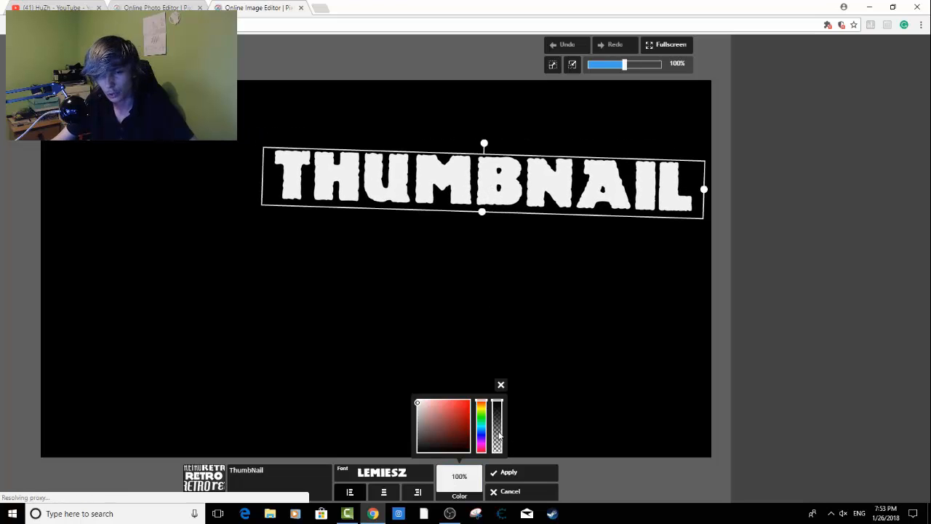
left_click(480, 419)
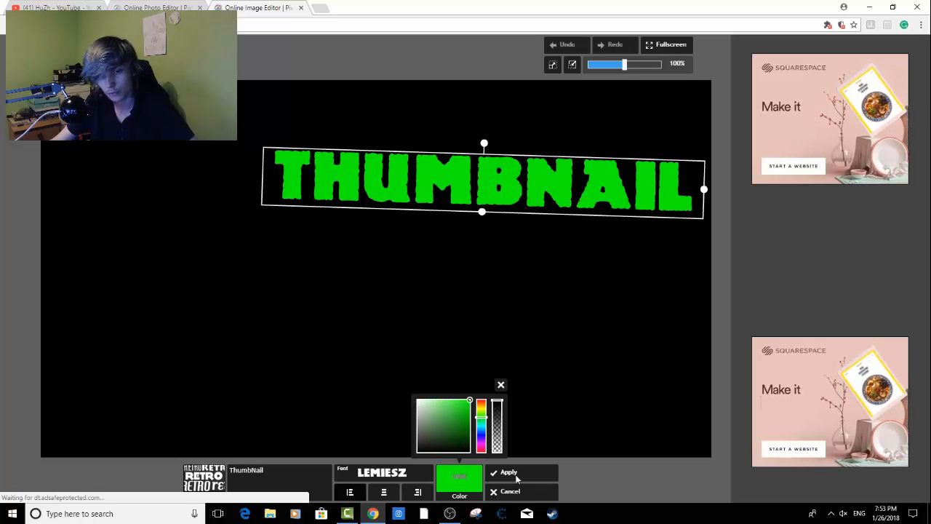
left_click(390, 333)
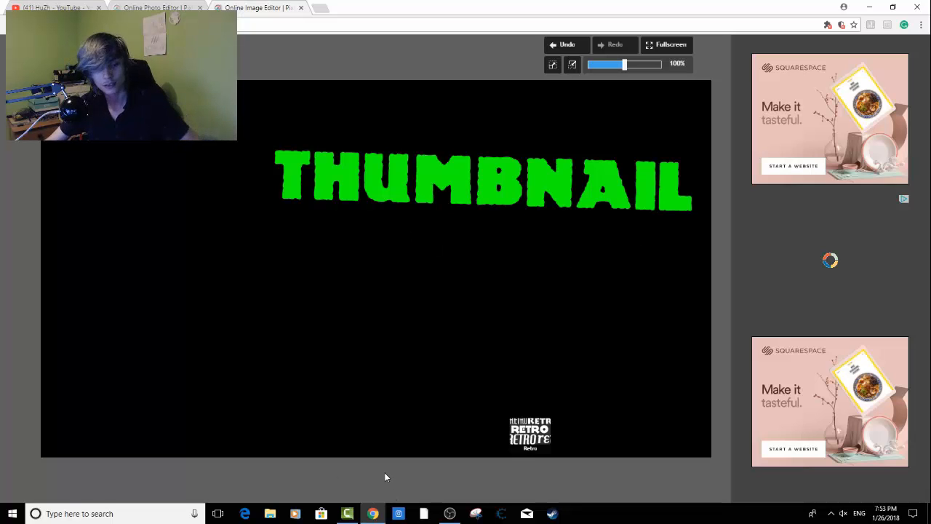
- Add the text "How I" and "Make My" on two centered lines in the Retro font LEMIESZ
left_click(491, 474)
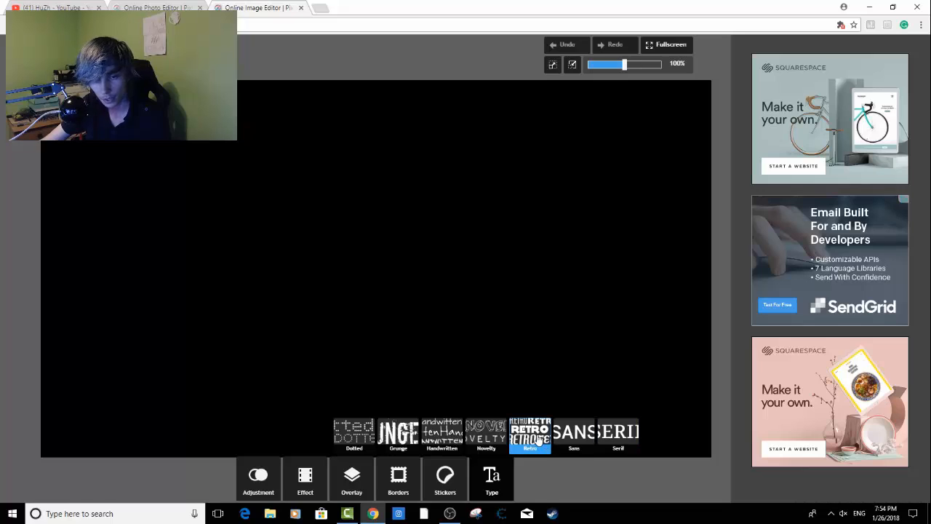
left_click(538, 439)
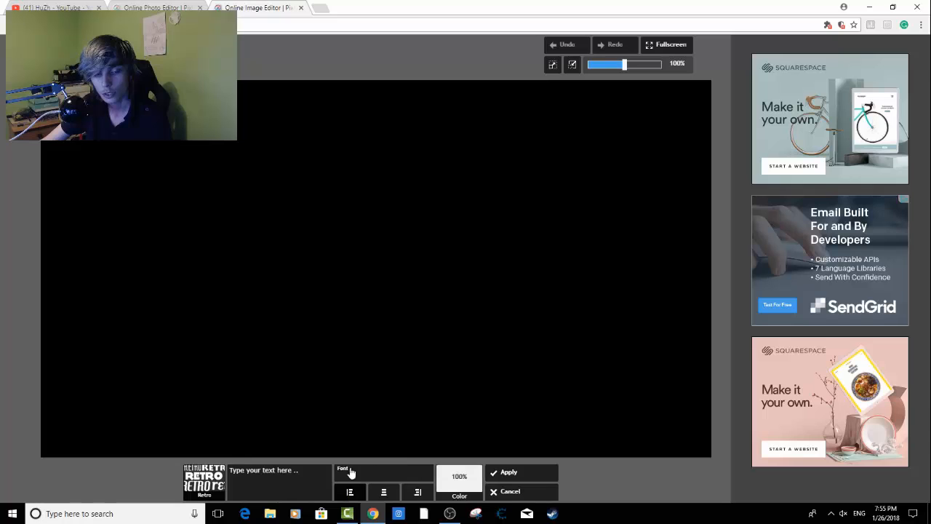
left_click(410, 466)
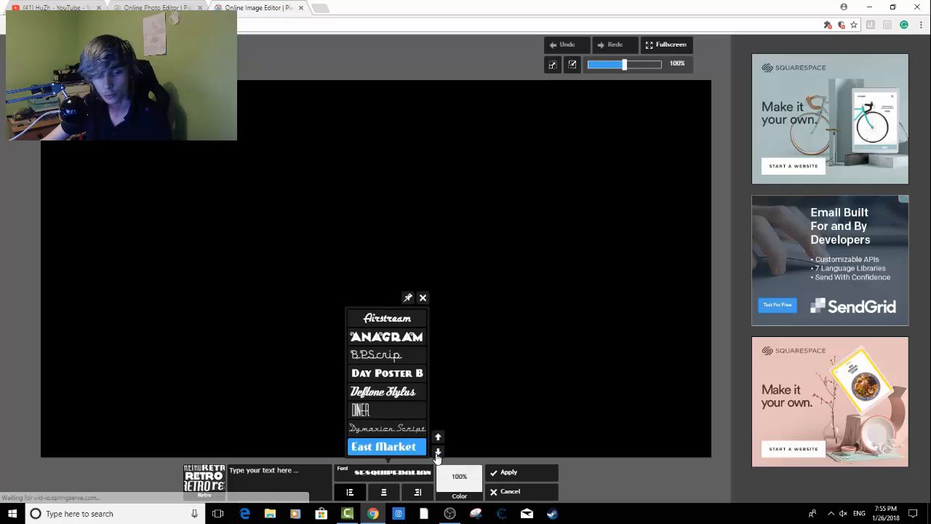
left_click(437, 452)
left_click(437, 452)
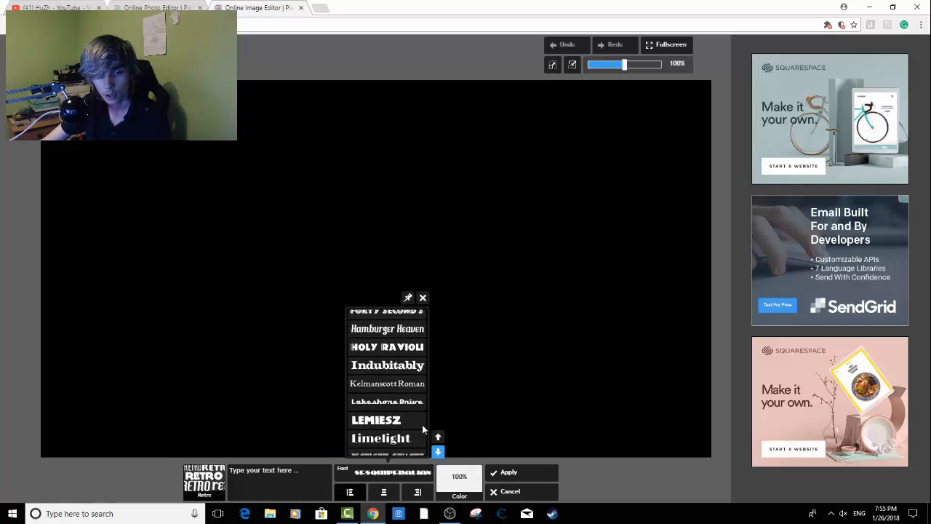
left_click(385, 419)
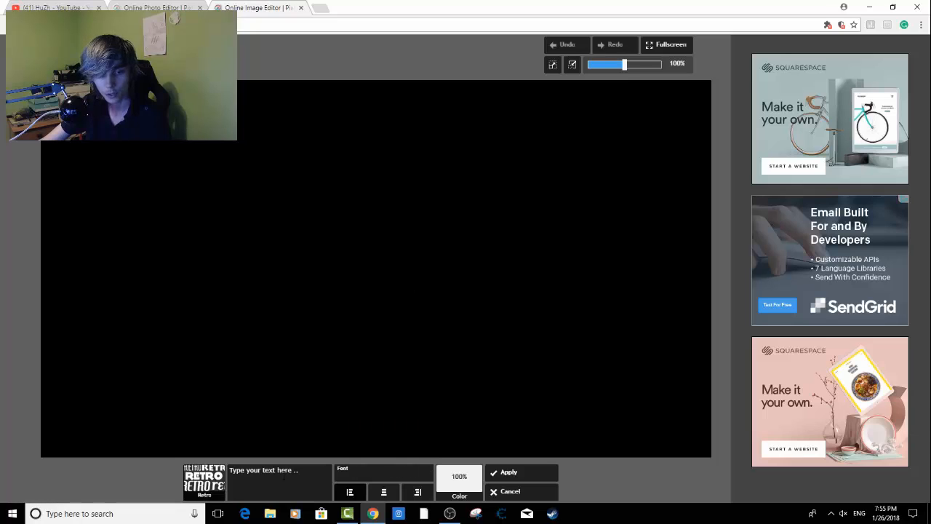
type("How I")
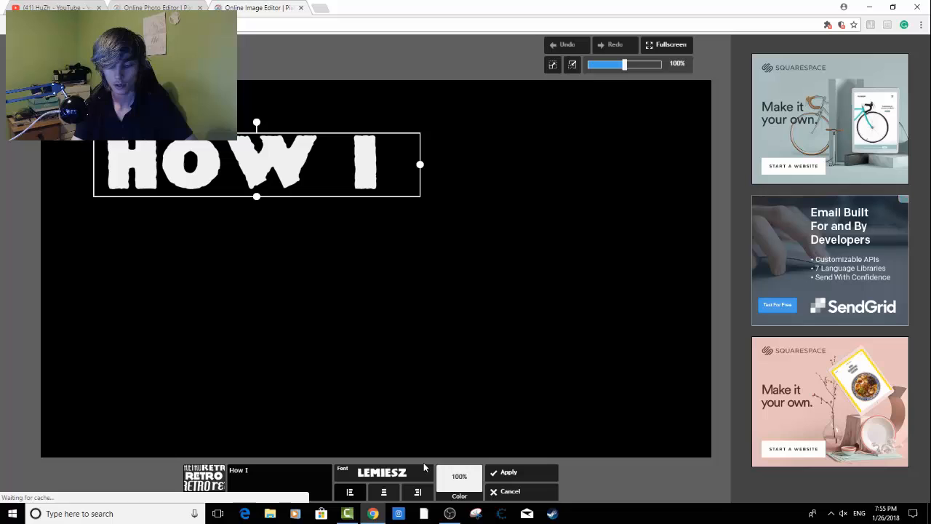
key("Return")
type("Make My")
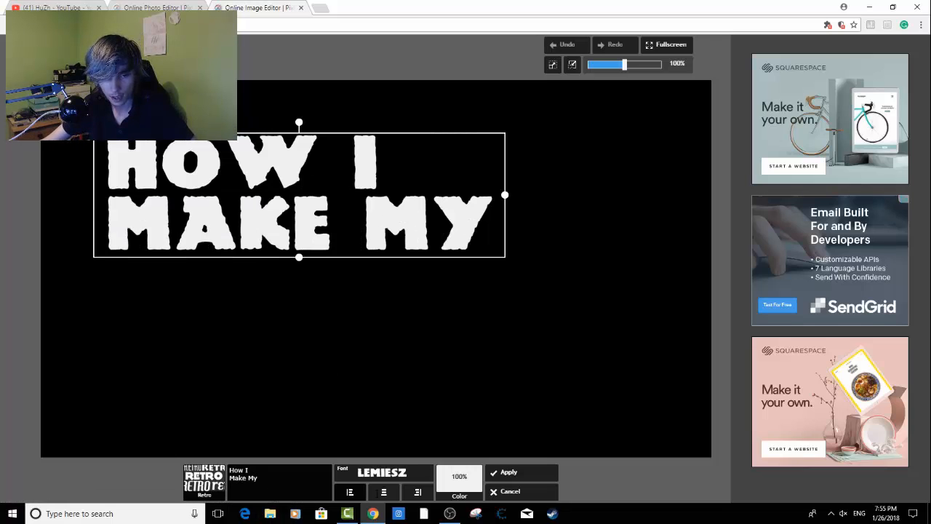
left_click(384, 492)
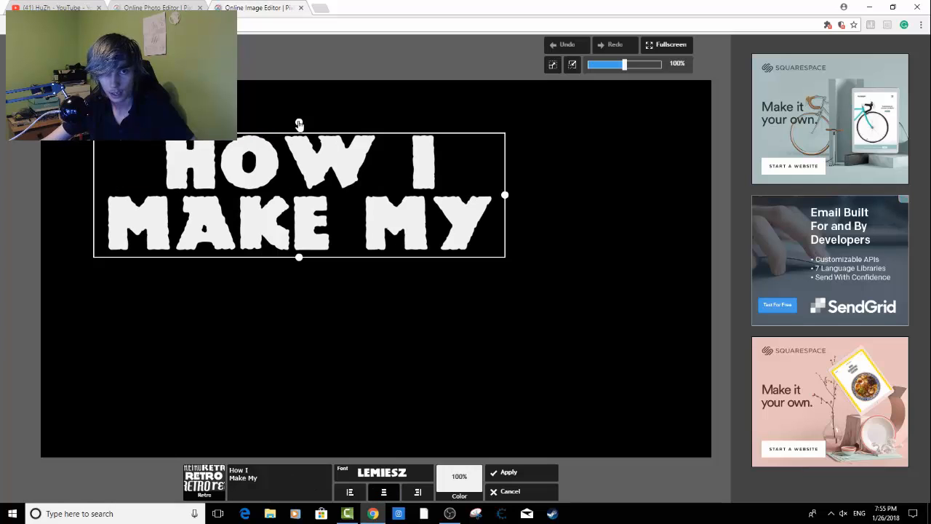
- Tilt the two-line text slightly counterclockwise, place it in the upper right part of the image and apply it
left_click_drag(525, 216, 511, 179)
left_click_drag(314, 180, 515, 198)
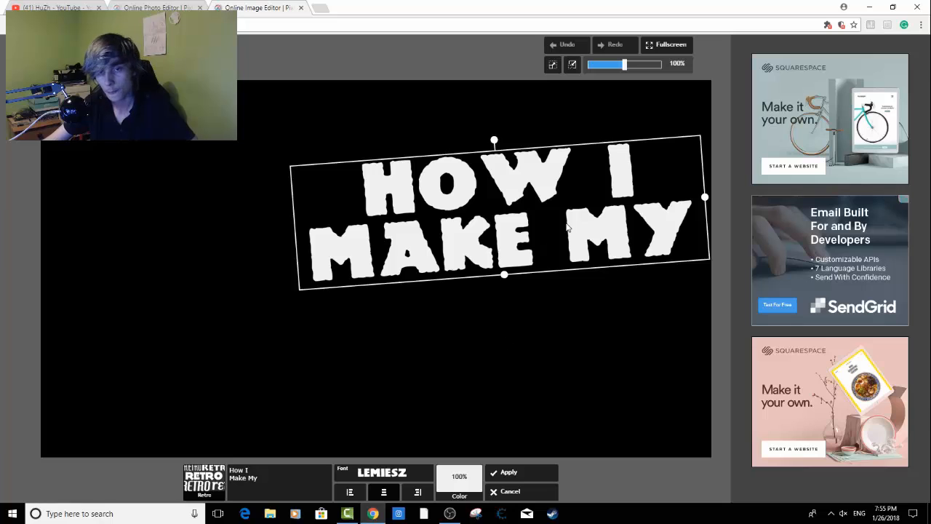
left_click_drag(494, 142, 497, 144)
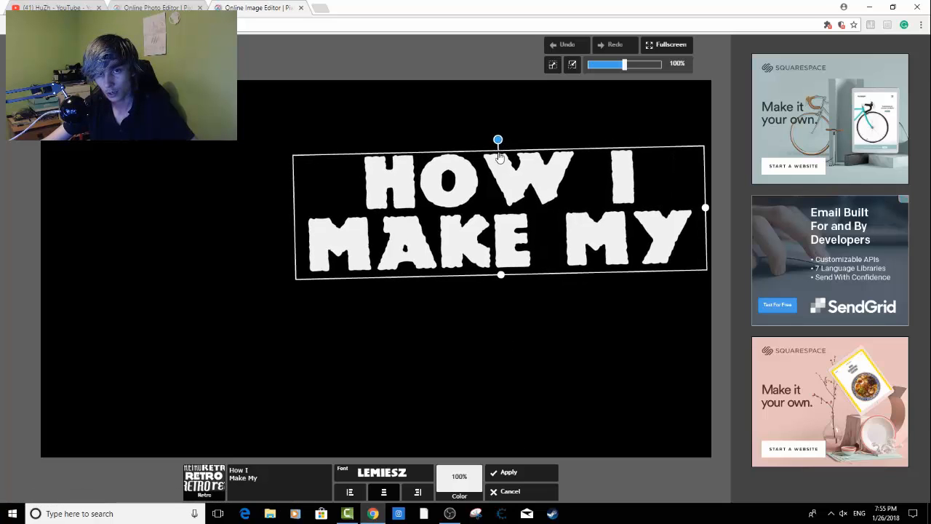
left_click_drag(504, 191, 497, 185)
left_click(540, 472)
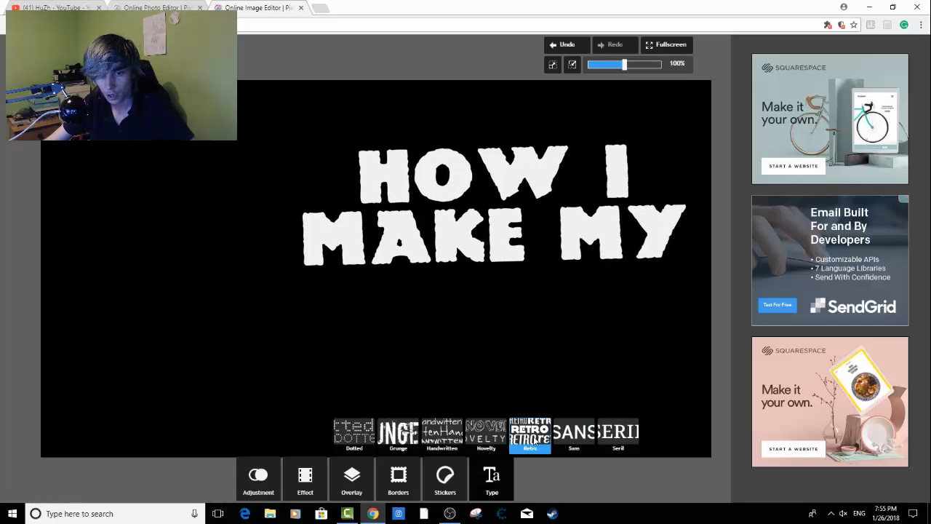
- Add the text "Thumbnail" in a Handwritten font and place it beneath the "Make My" line
left_click(534, 441)
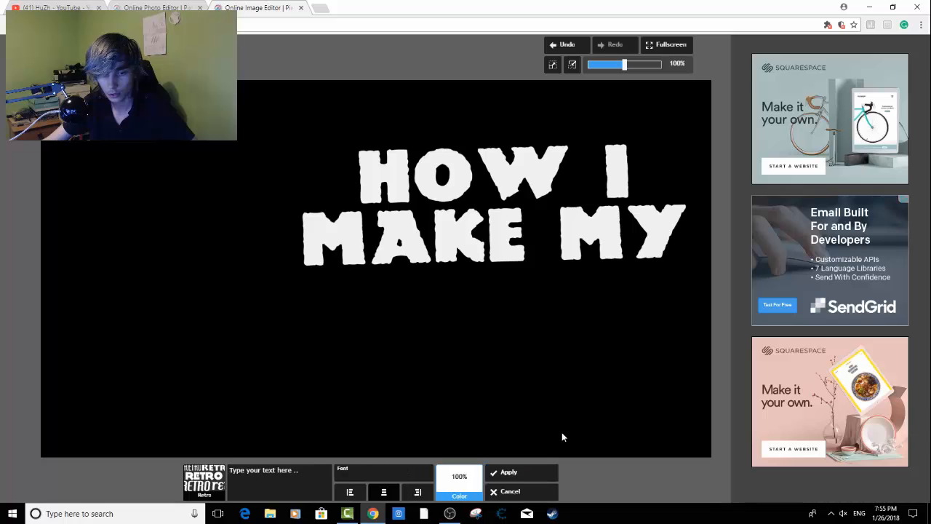
left_click(501, 492)
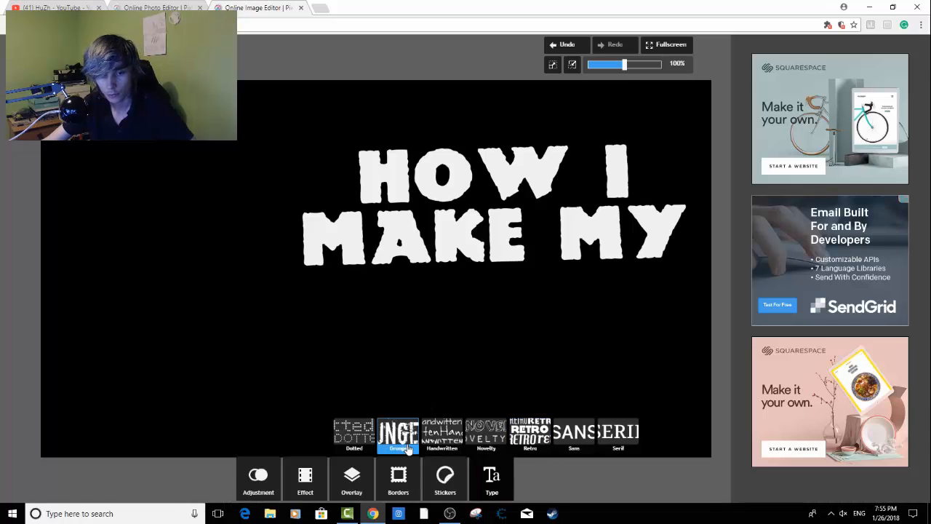
left_click(442, 440)
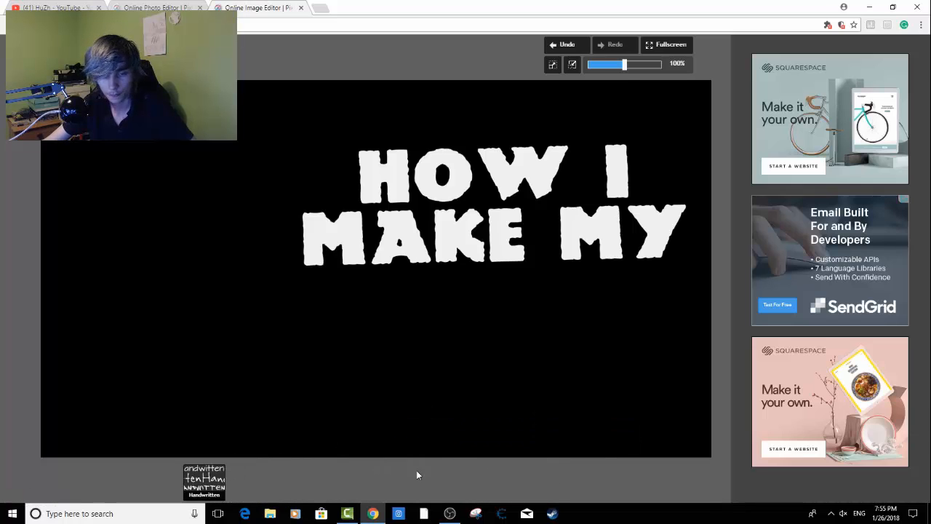
left_click(316, 478)
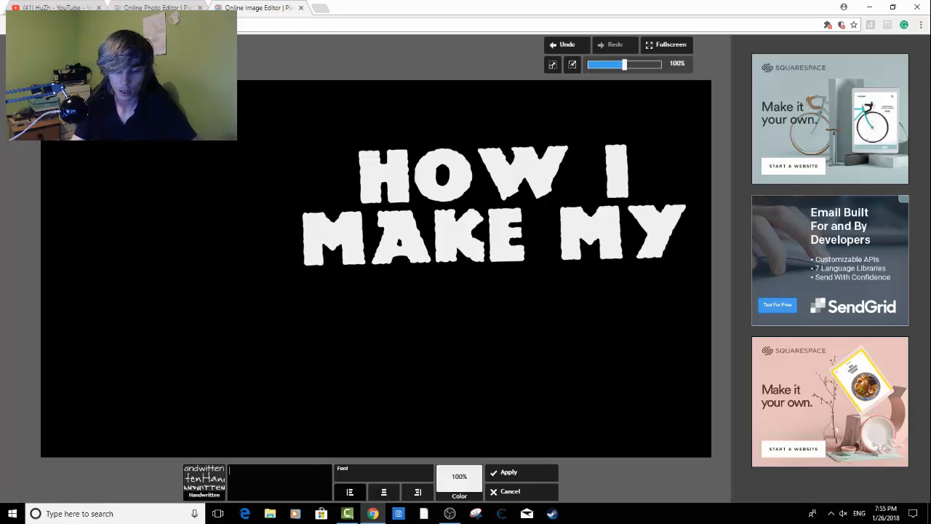
type("T")
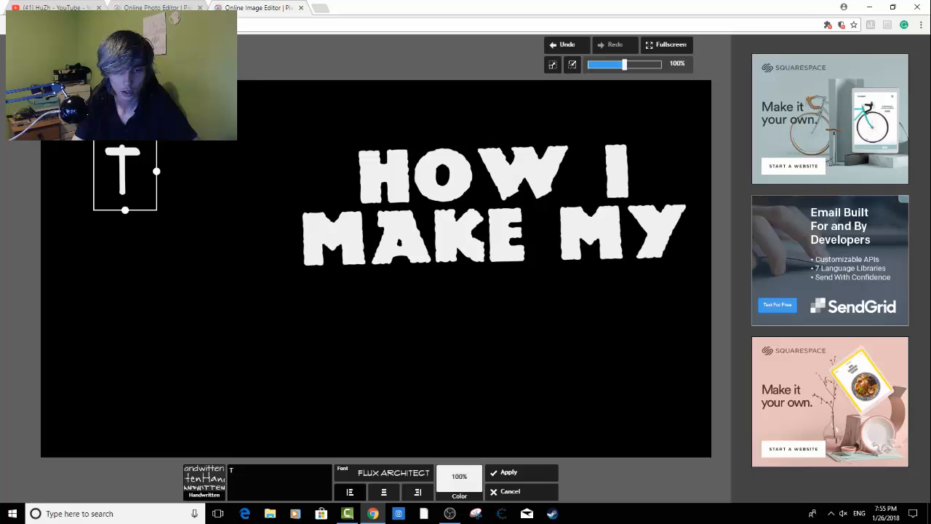
type("hu")
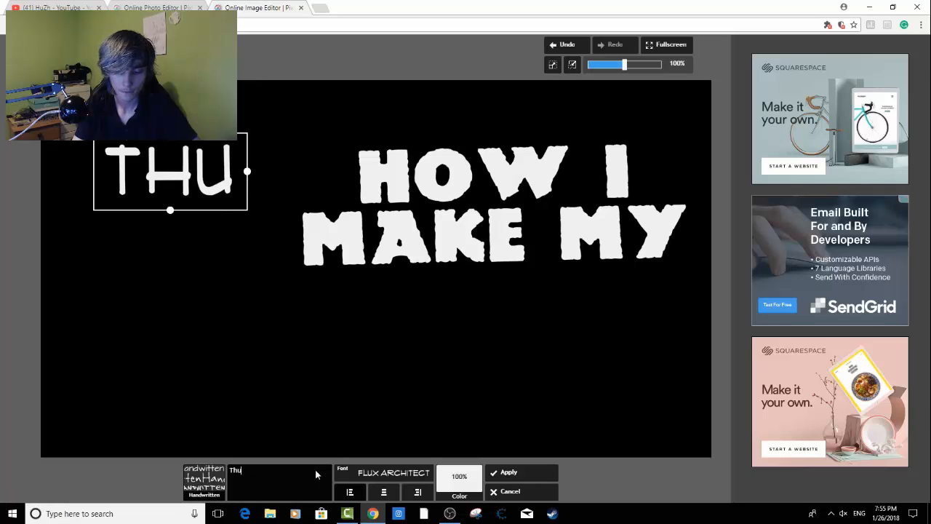
type("mbnai")
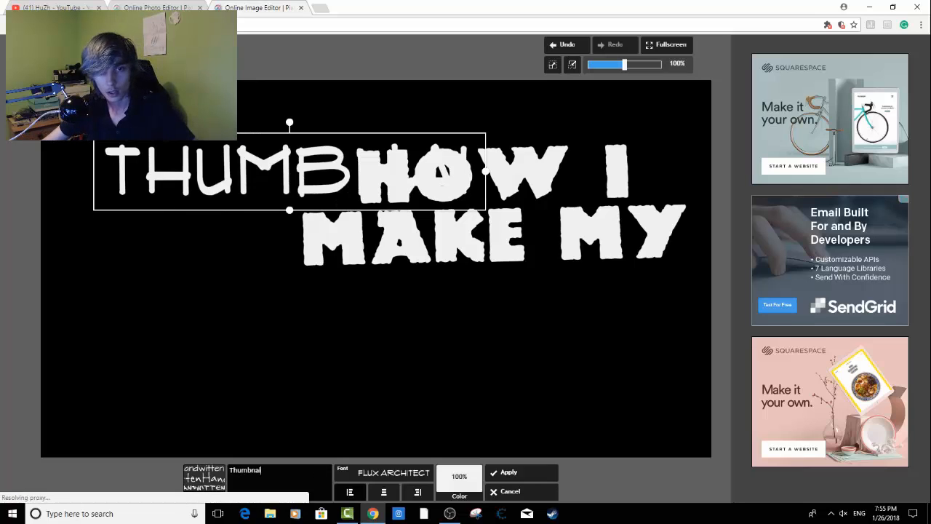
type("l")
left_click_drag(498, 287, 528, 307)
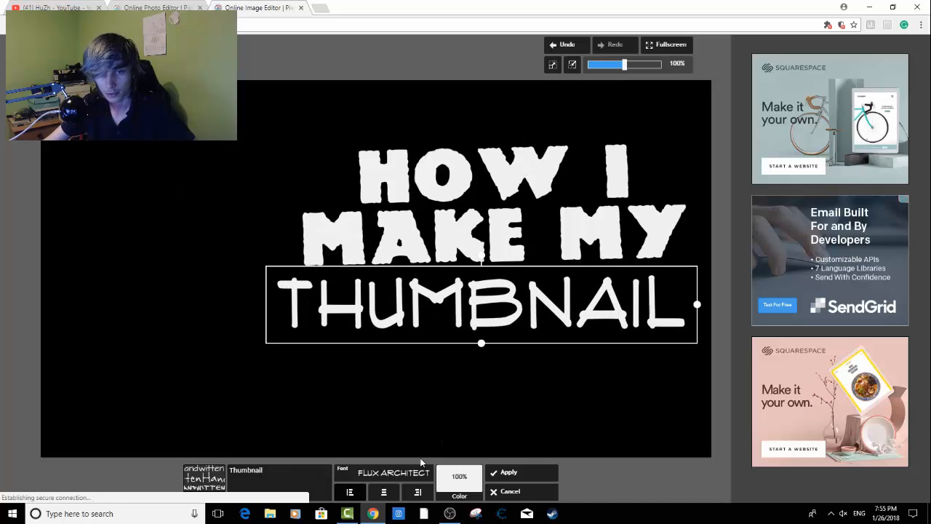
- Color the "Thumbnail" text bright green
left_click(459, 479)
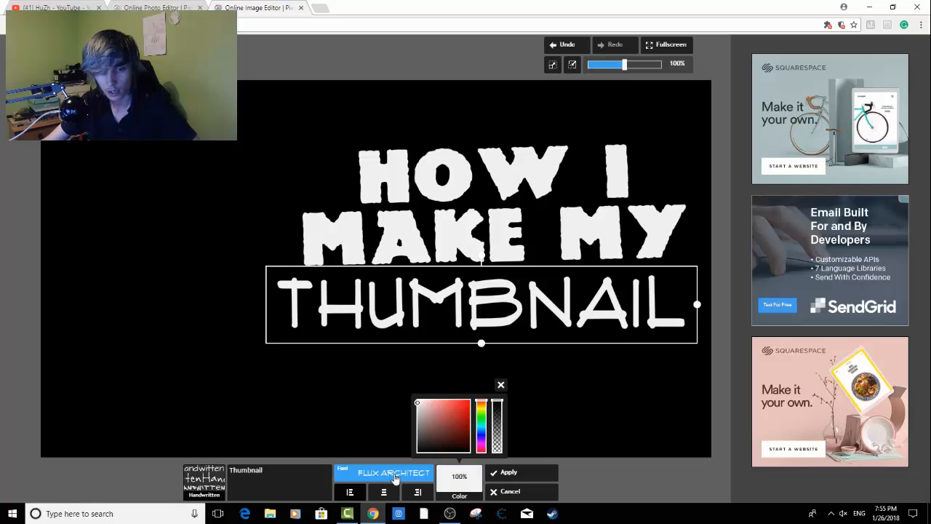
left_click(480, 416)
left_click(469, 402)
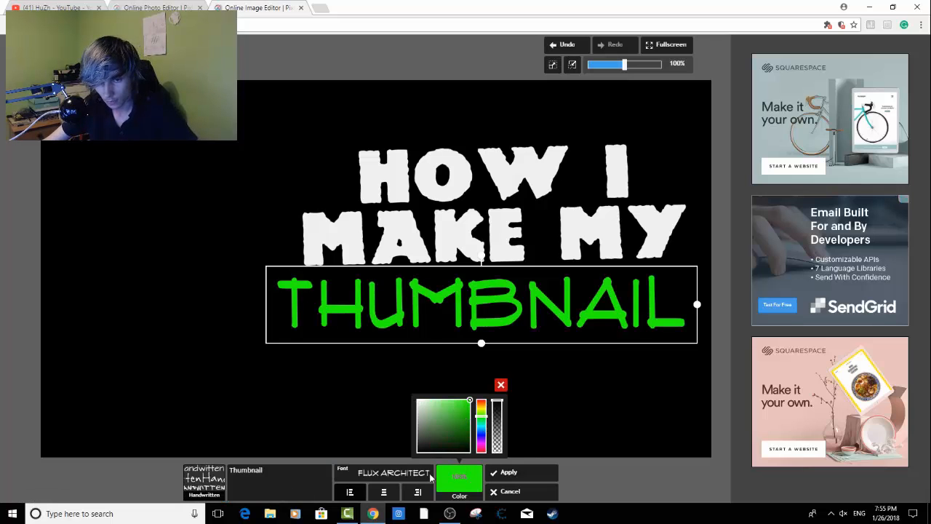
- Try the Harabara hand font on the "Thumbnail" text
left_click(392, 473)
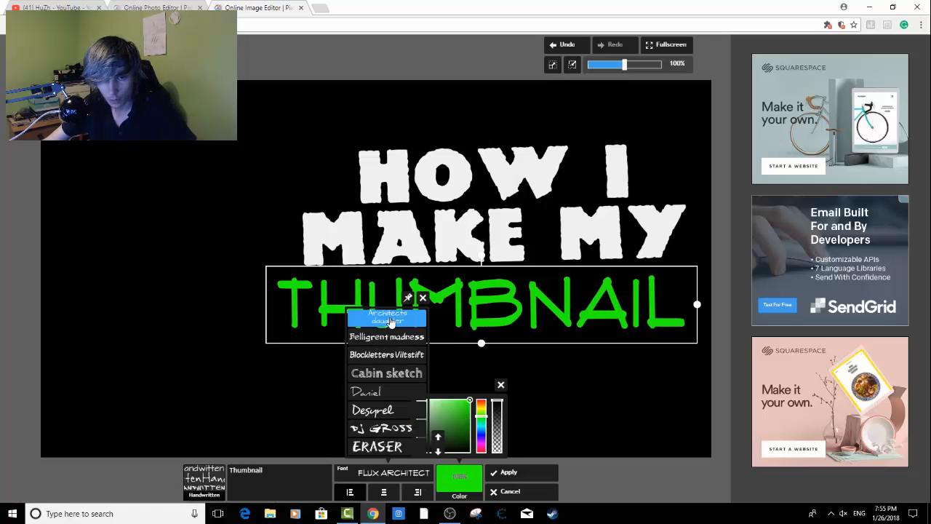
left_click(439, 453)
left_click(424, 415)
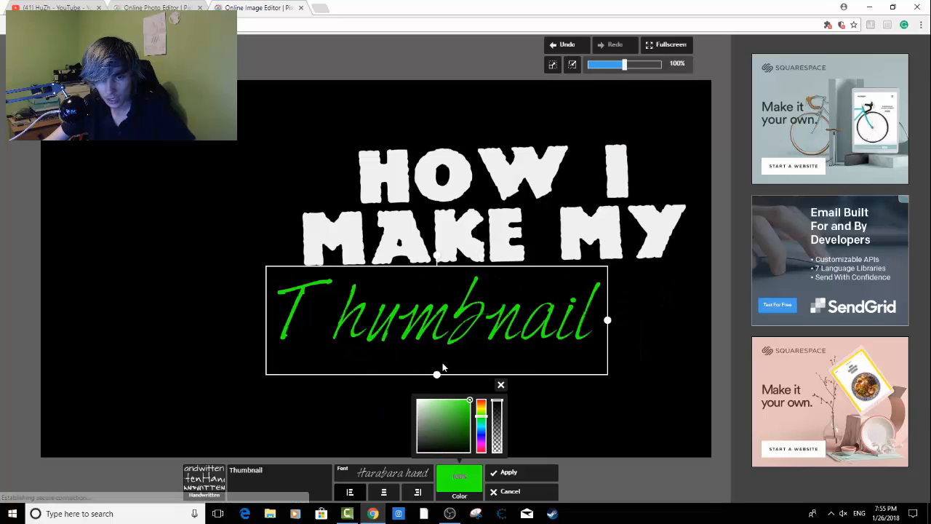
- Change the font of the "Thumbnail" text to Jenna Sue
left_click(415, 475)
left_click(438, 453)
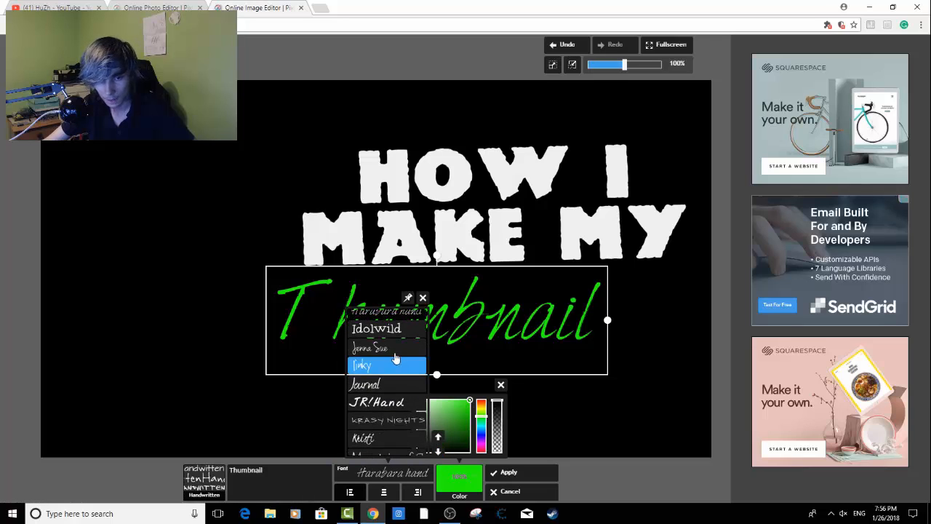
left_click(394, 350)
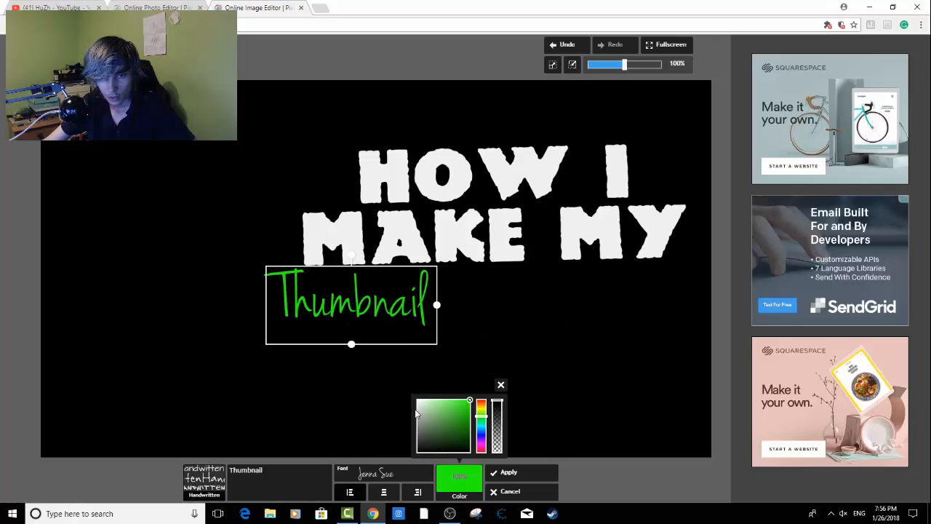
- Enlarge the "Thumbnail" text to about the width of "Make My", tilt it very slightly, position it just below that line and apply it
left_click_drag(437, 306, 679, 325)
left_click(455, 481)
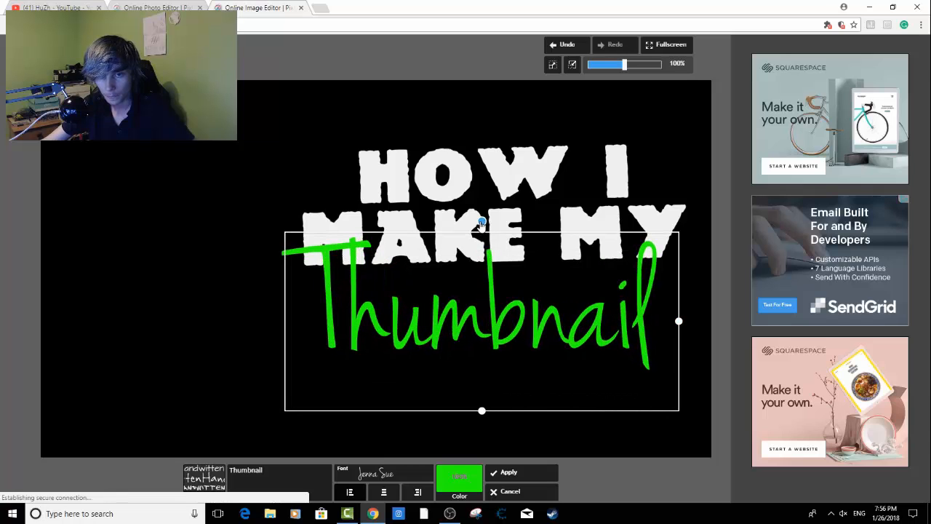
left_click_drag(480, 222, 481, 222)
left_click_drag(478, 311, 491, 325)
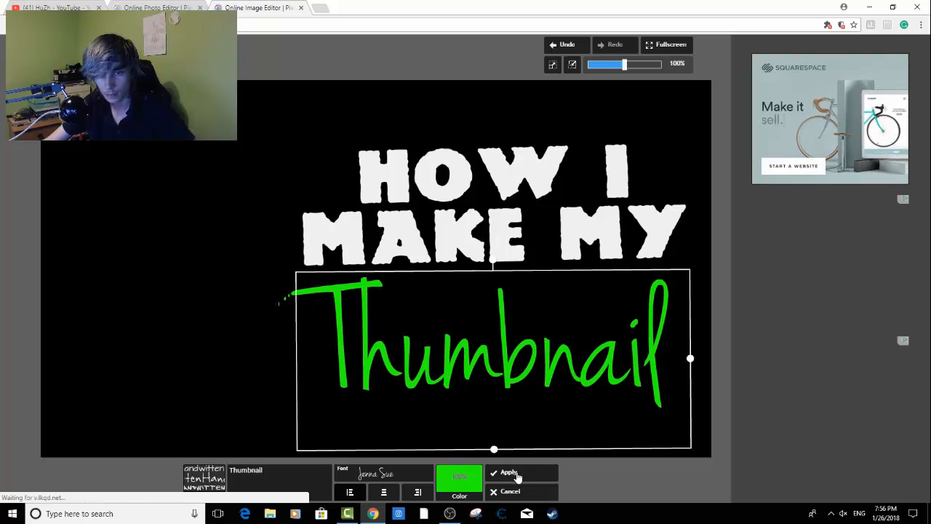
left_click(493, 472)
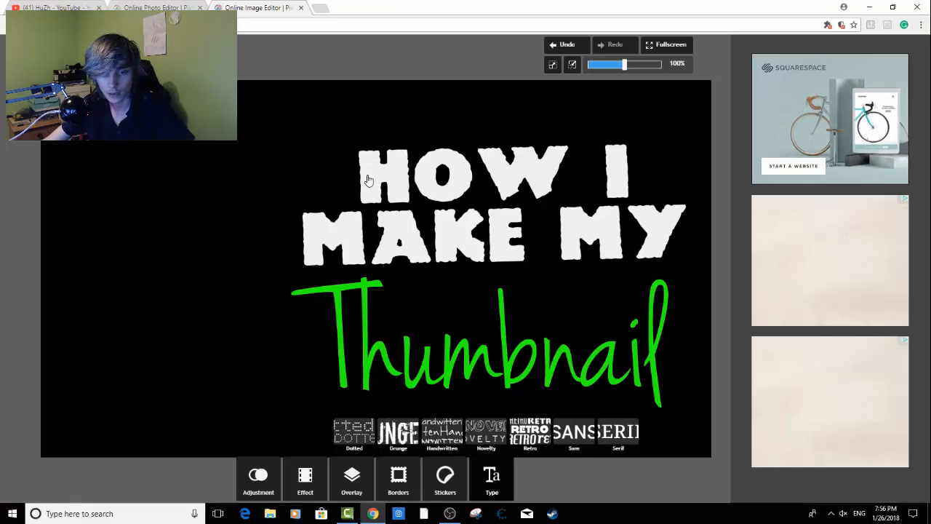
- Save the title image to the Pictures folder as a JPEG named "subscribe now bitch"
left_click(66, 45)
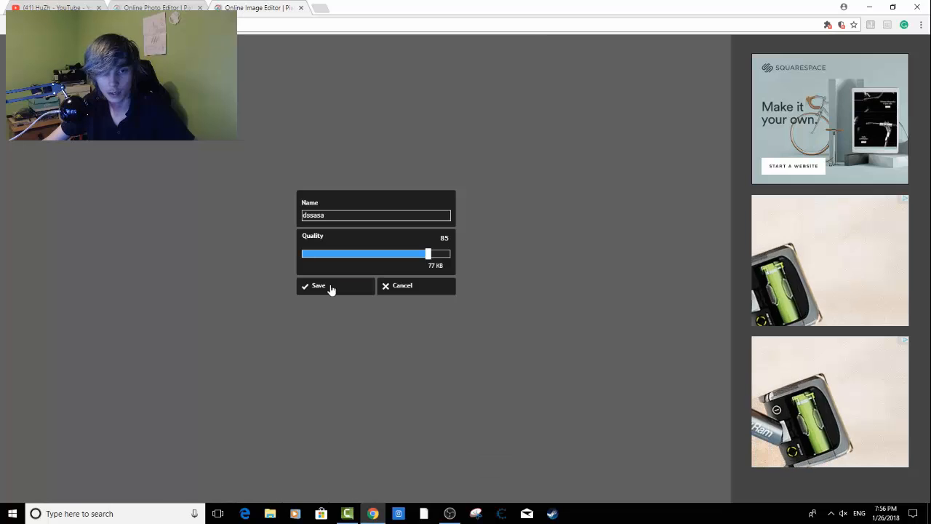
left_click(348, 290)
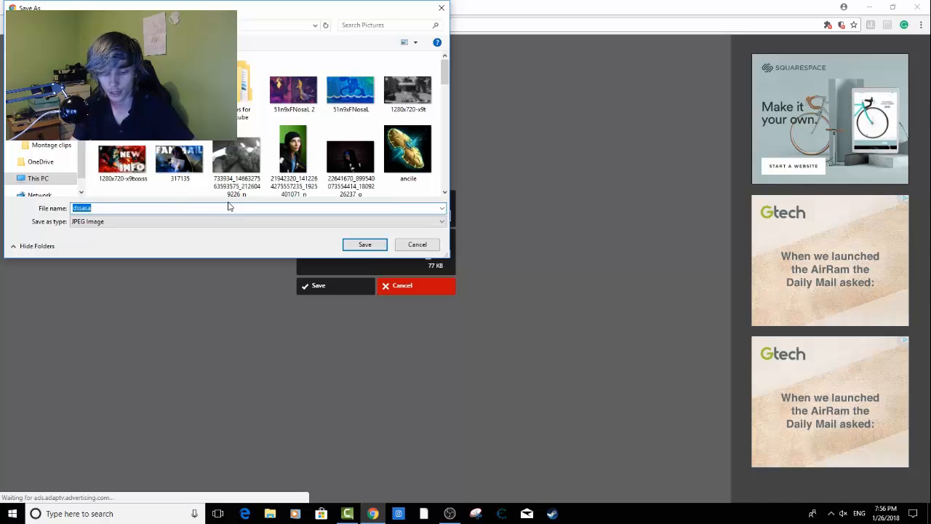
type("subsc")
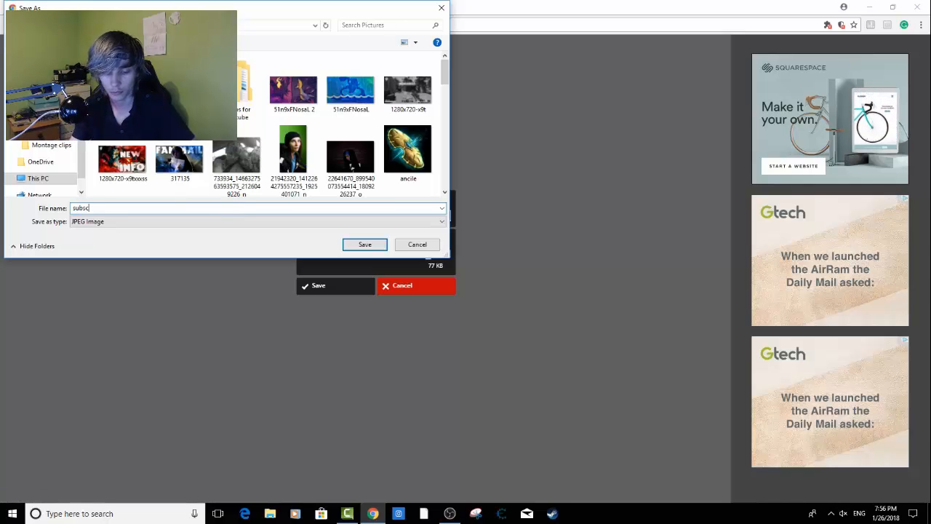
type("ribe now bitc")
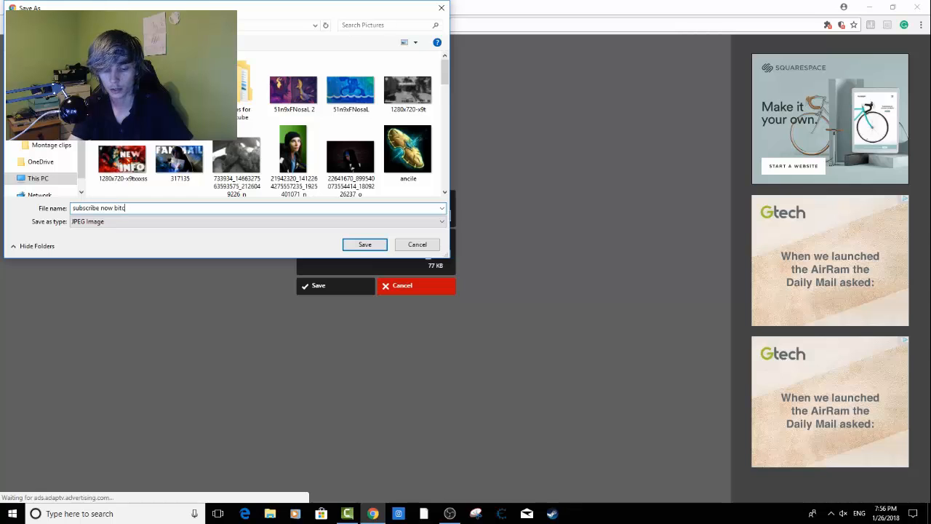
type("h")
key("Return")
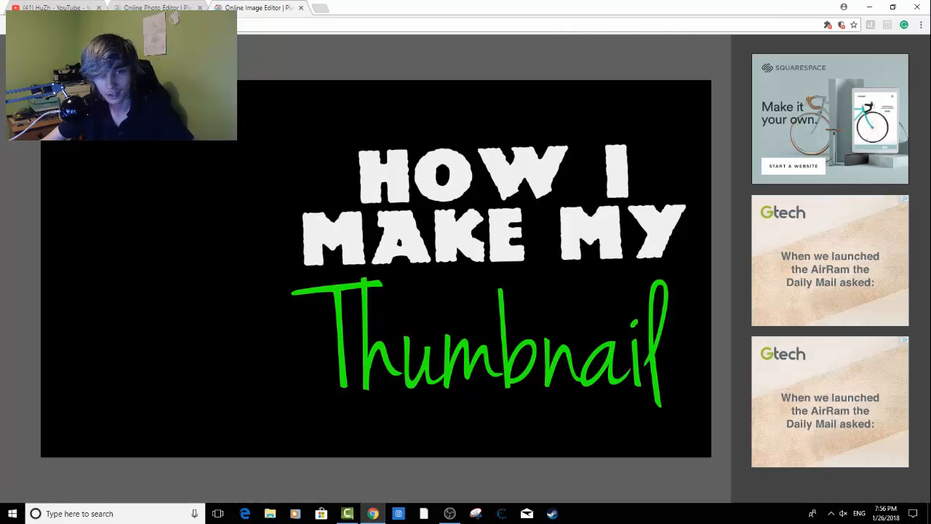
- Switch to Pixlr Editor with the person cutout and open the saved image "subscribe now bitch" there
left_click(163, 7)
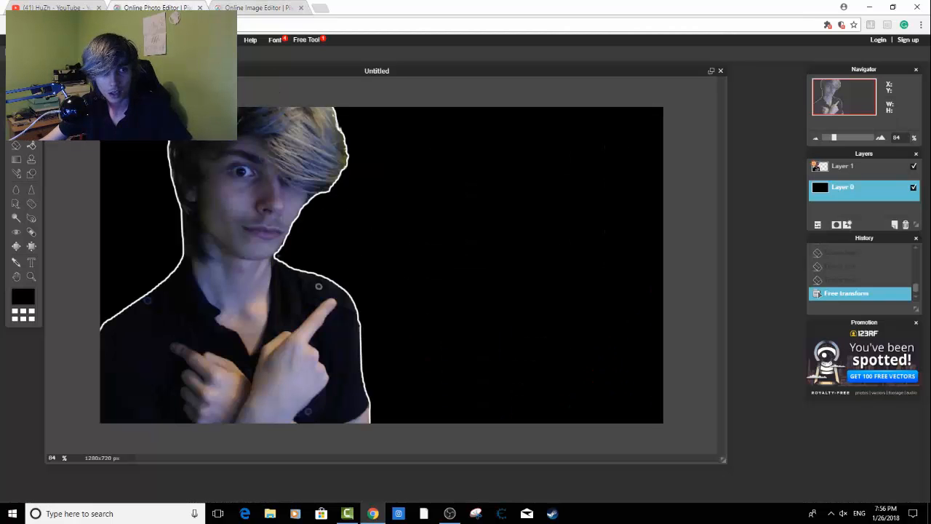
left_click(14, 40)
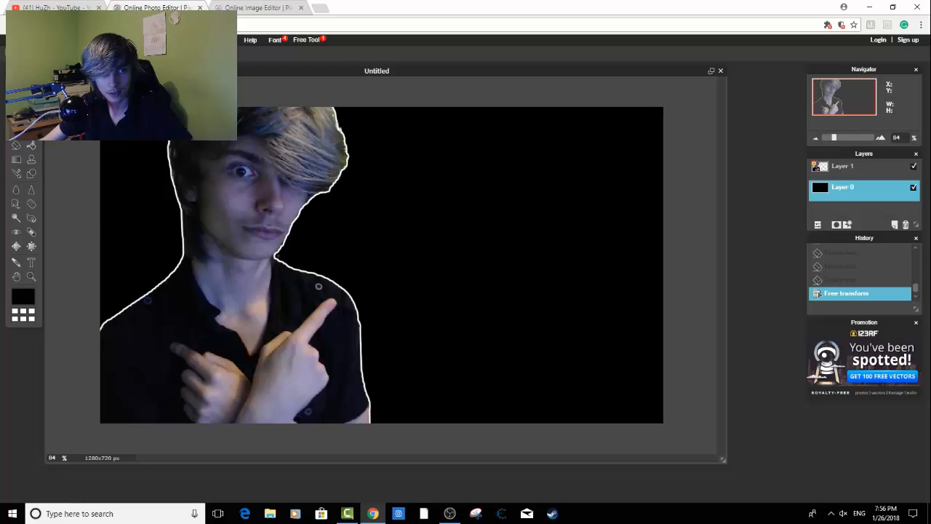
left_click(31, 66)
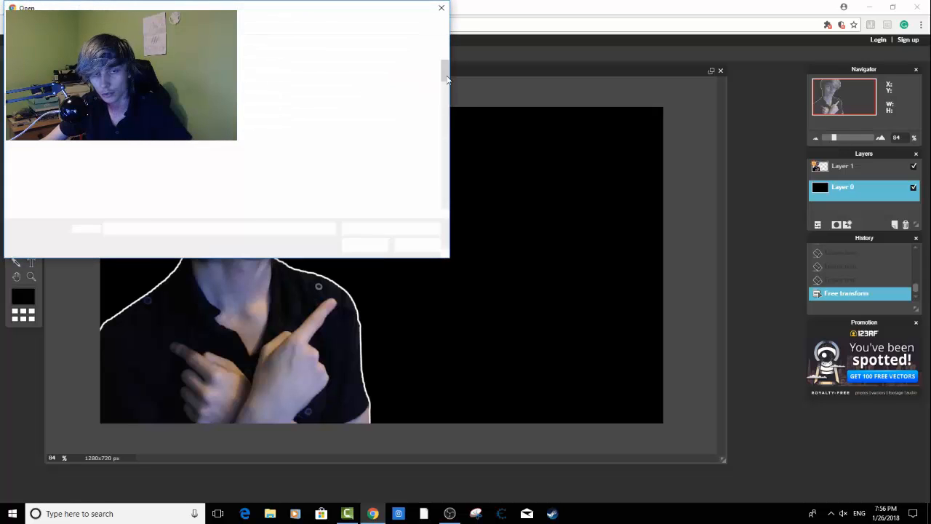
scroll(445, 96, "down", 3)
left_click_drag(445, 97, 449, 195)
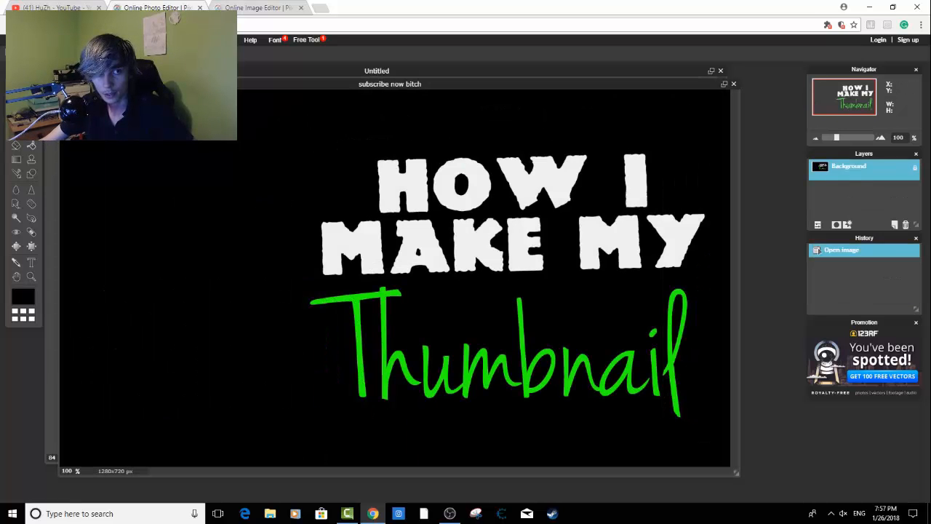
- Select the black area around the title with the Wand tool, unlock the background layer and clear the selection
left_click(467, 129)
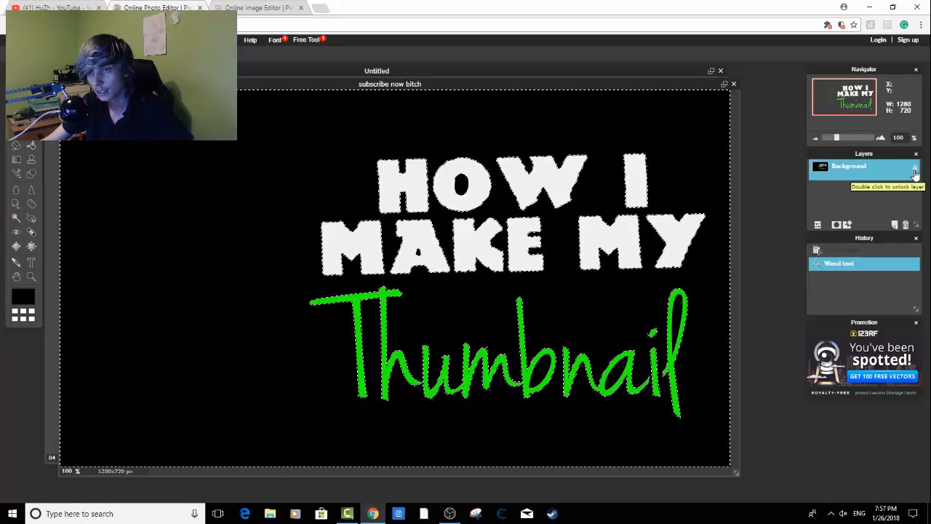
double_click(915, 171)
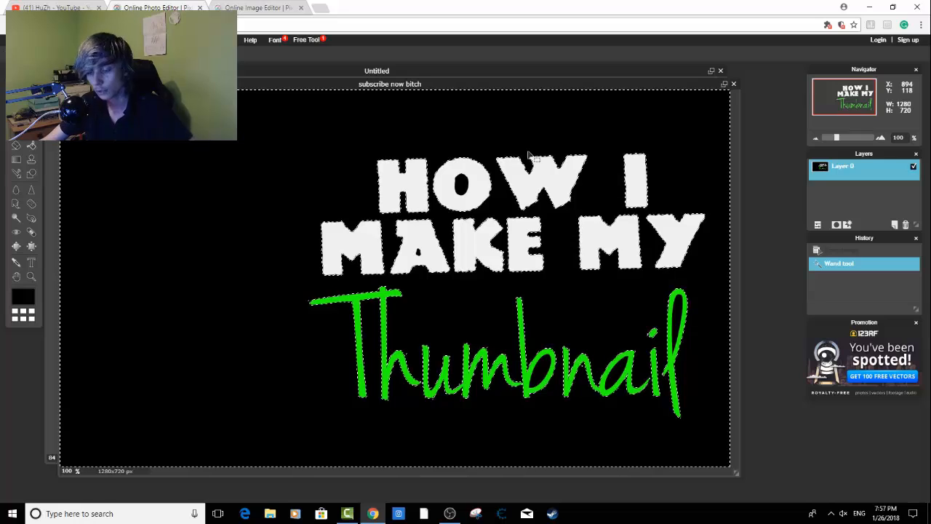
key("Delete")
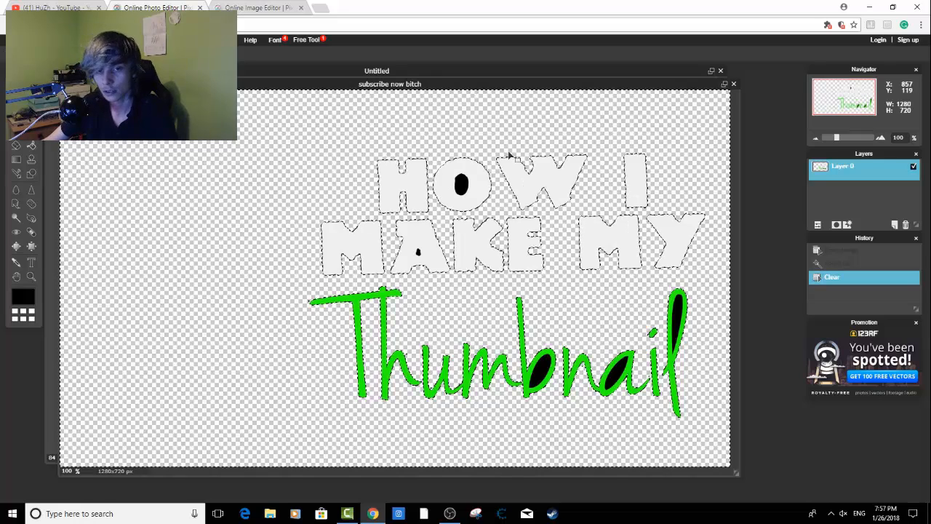
- Clear the remaining black areas enclosed by the letters O, A, b, a and l in the title text
left_click(463, 182)
key("Delete")
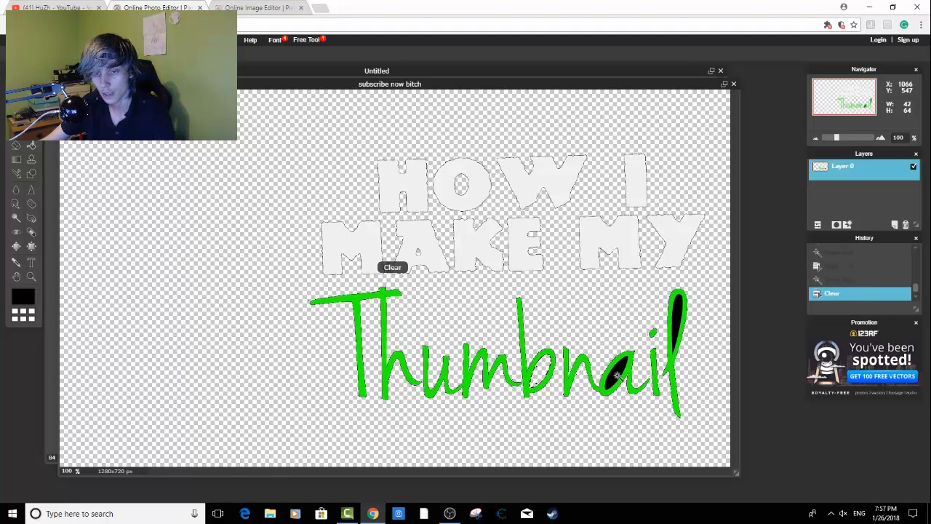
key("Delete")
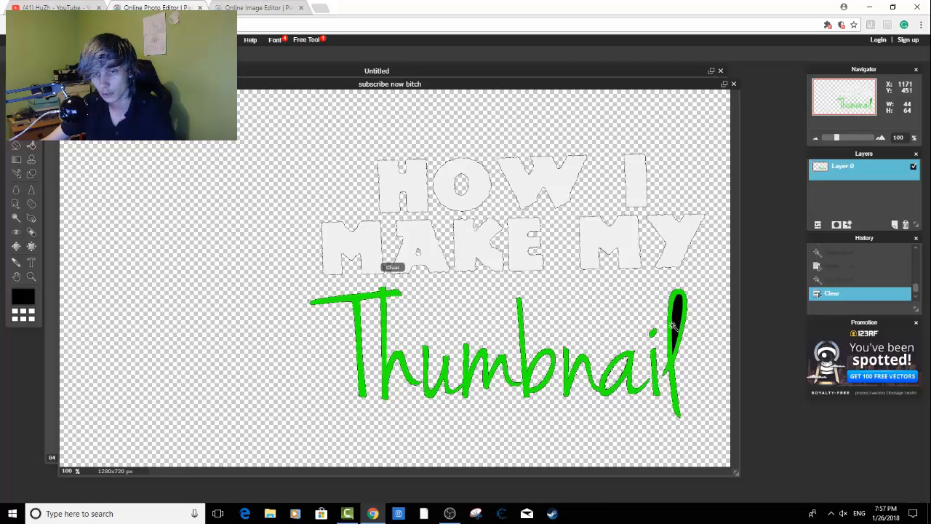
key("Delete")
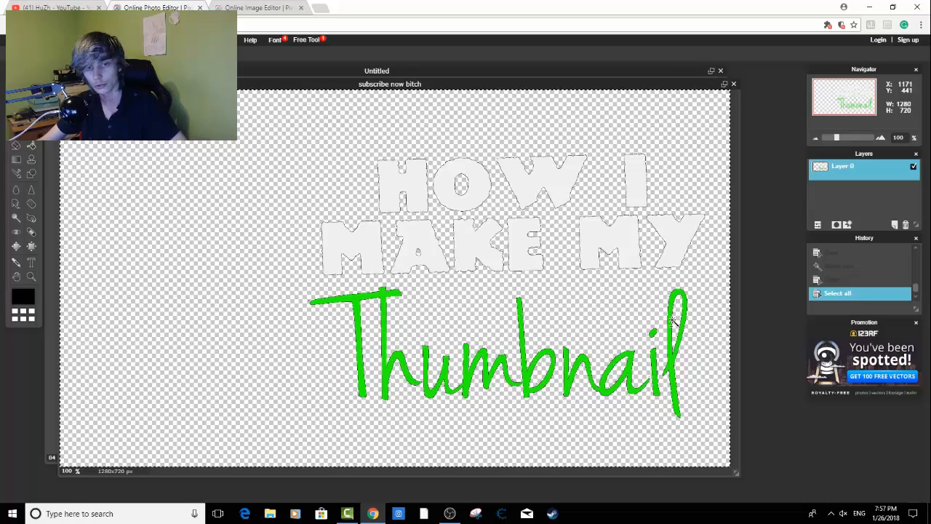
- Copy the entire title image into the Untitled cutout document as a new layer, closing the title image without saving
key("ctrl+c")
left_click(733, 84)
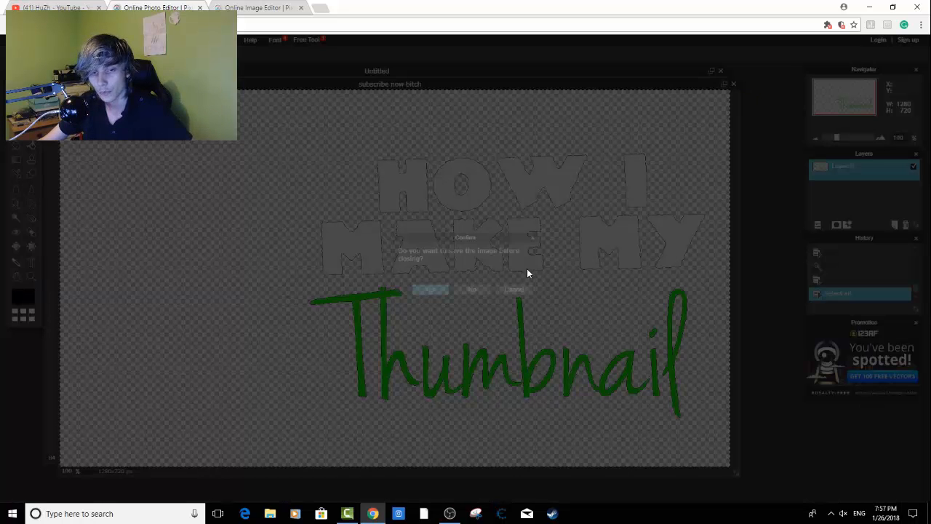
left_click(472, 289)
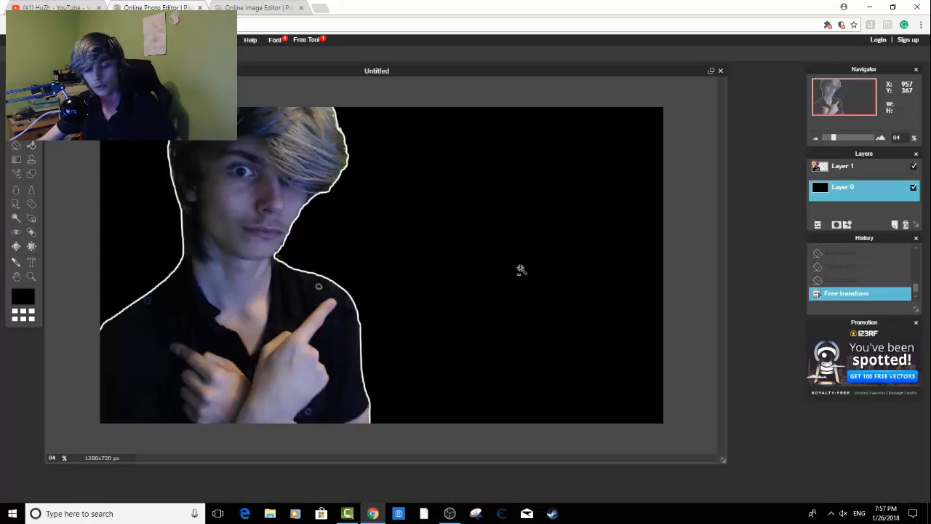
key("ctrl+v")
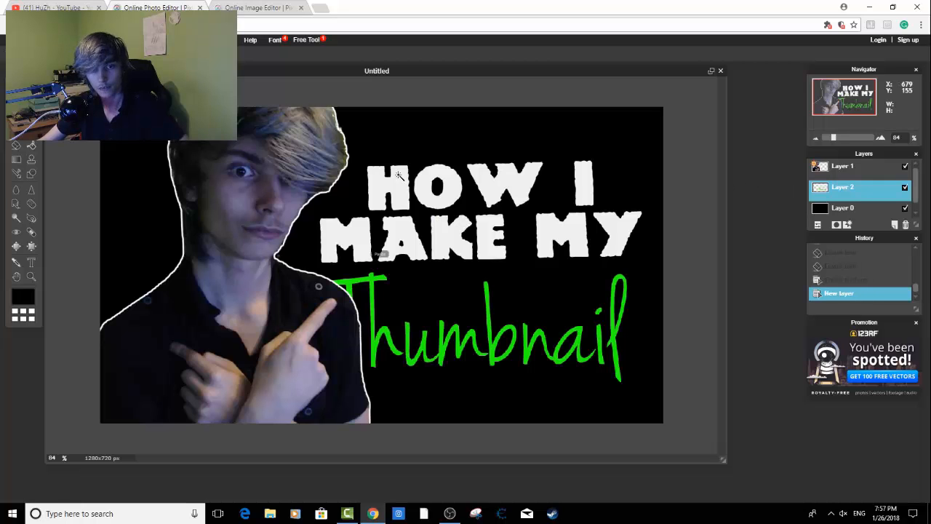
- Free-transform the title layer: shrink it slightly, tilt it a little counterclockwise, and move it up and right, clear of the person's face
left_click(34, 40)
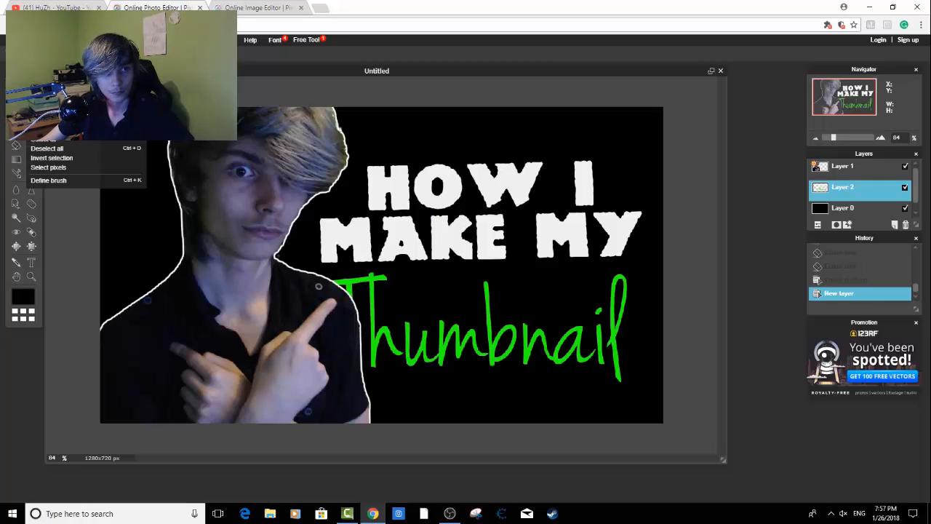
left_click(52, 117)
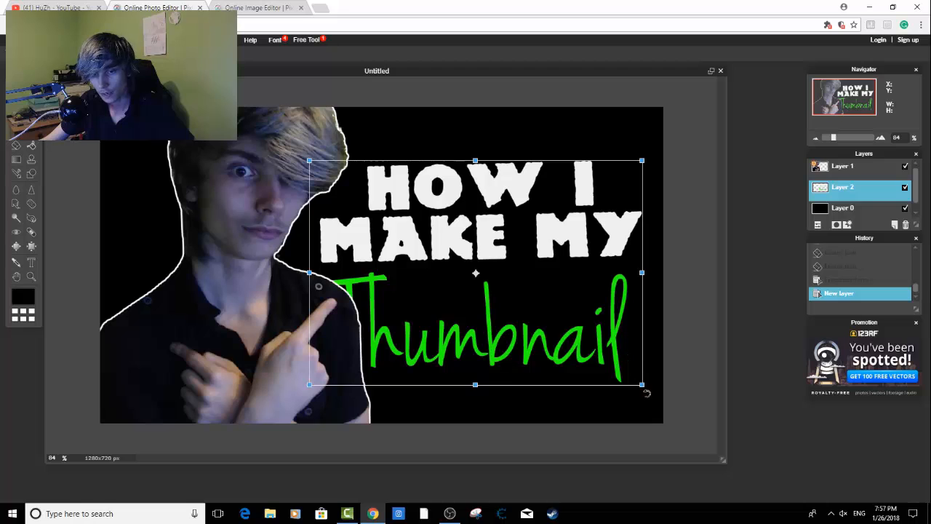
left_click_drag(641, 386, 623, 344)
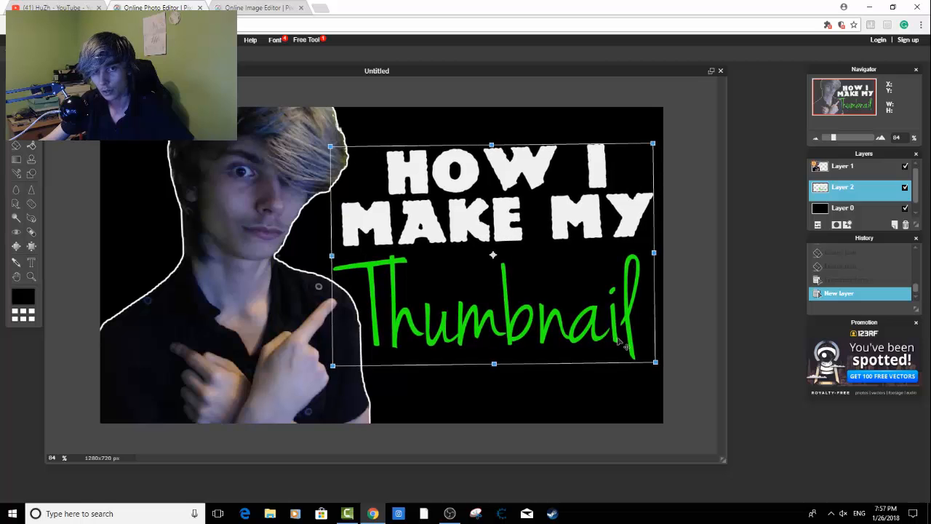
left_click(595, 419)
left_click(440, 290)
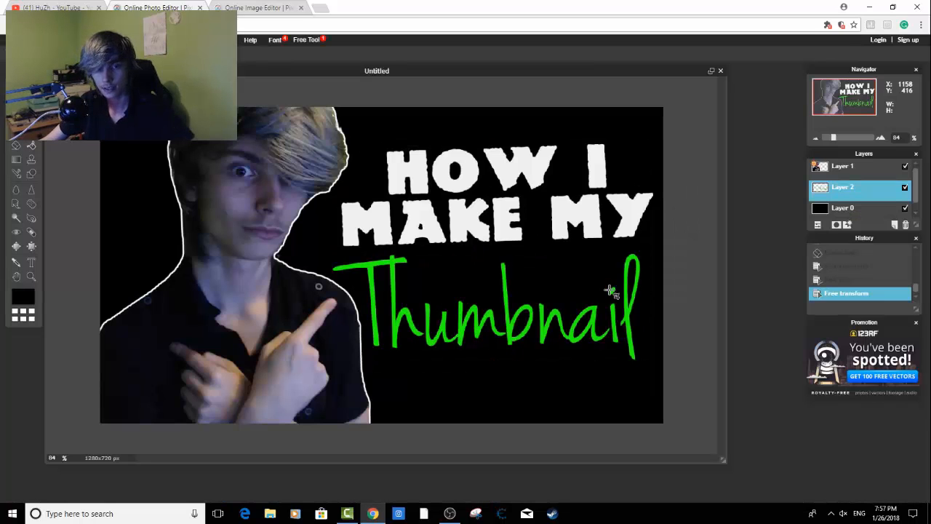
- Give the title layer a drop shadow, an inner shadow and an outer glow with hardness 10 and colour 000000
left_click(849, 225)
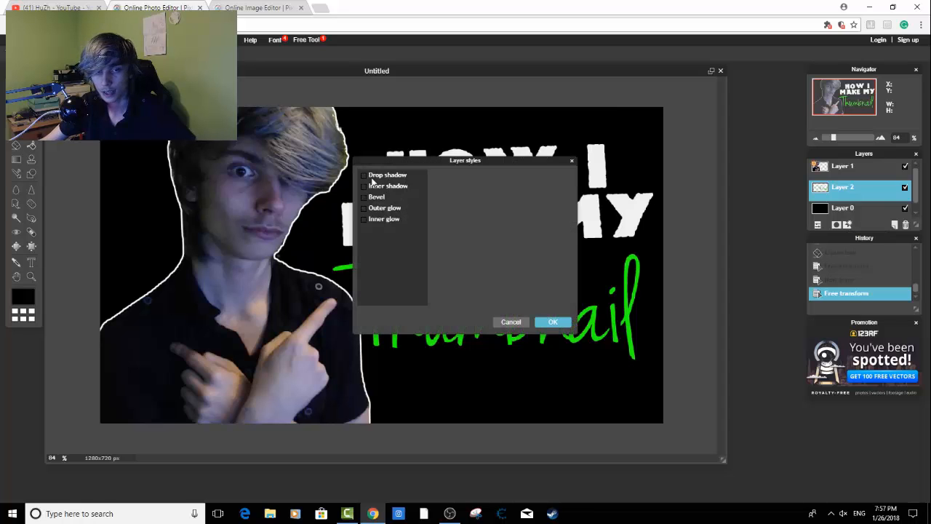
left_click(364, 186)
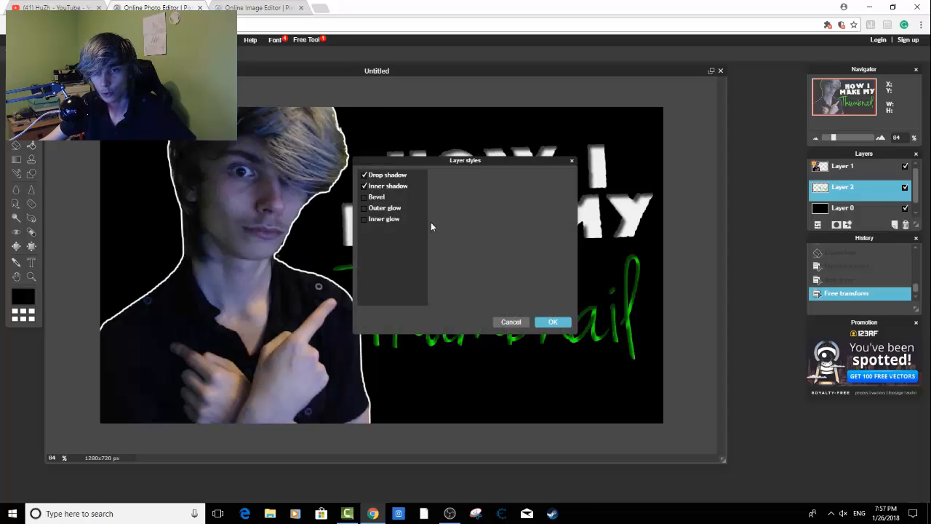
left_click(386, 208)
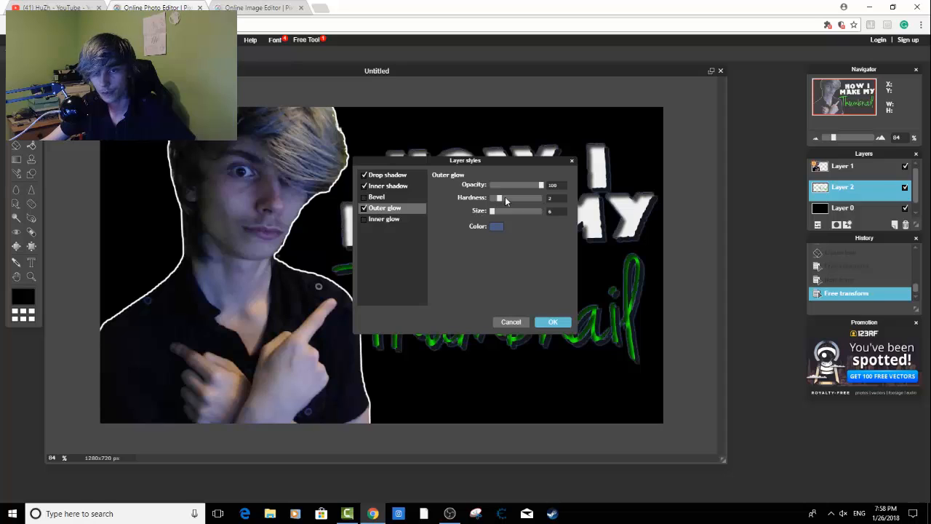
left_click_drag(511, 199, 556, 216)
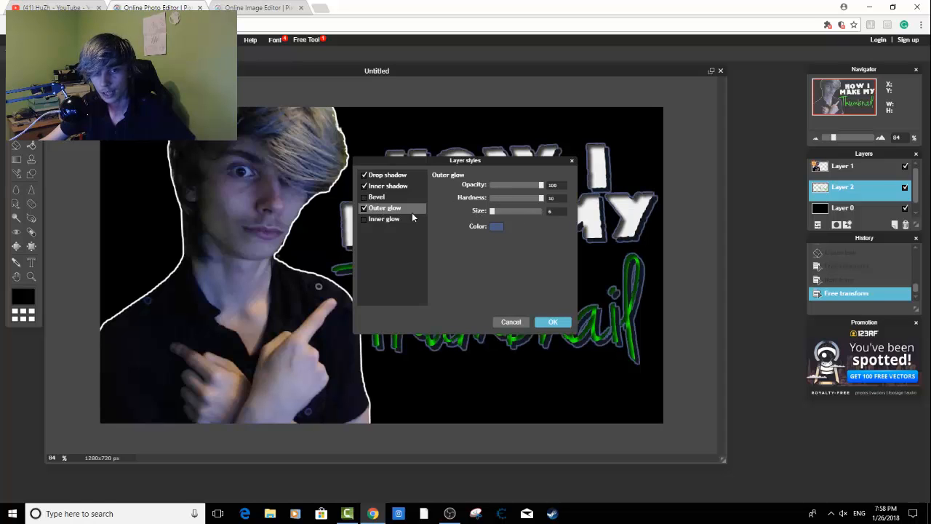
left_click(497, 228)
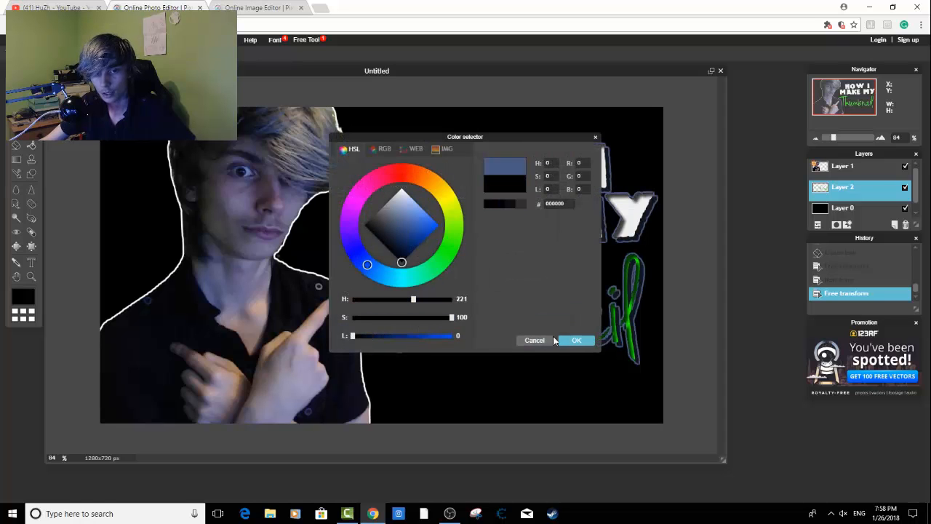
left_click(564, 342)
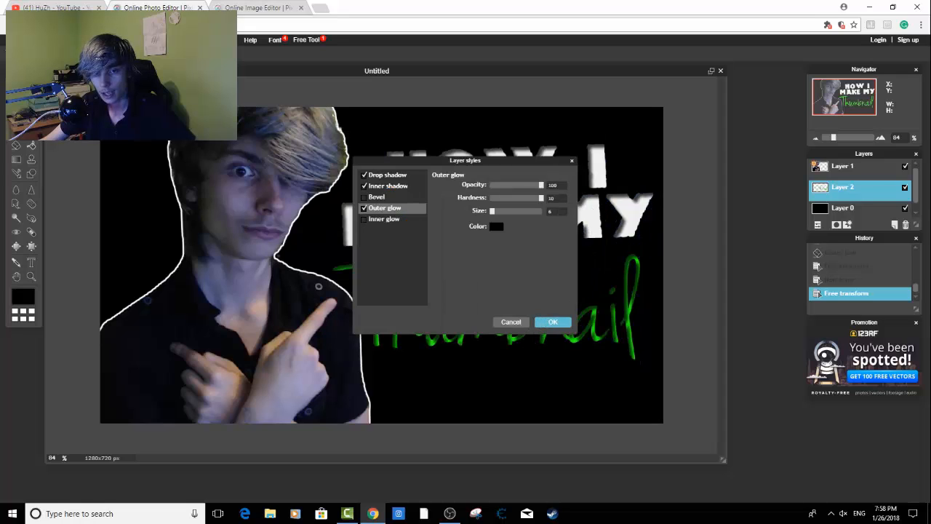
left_click(552, 321)
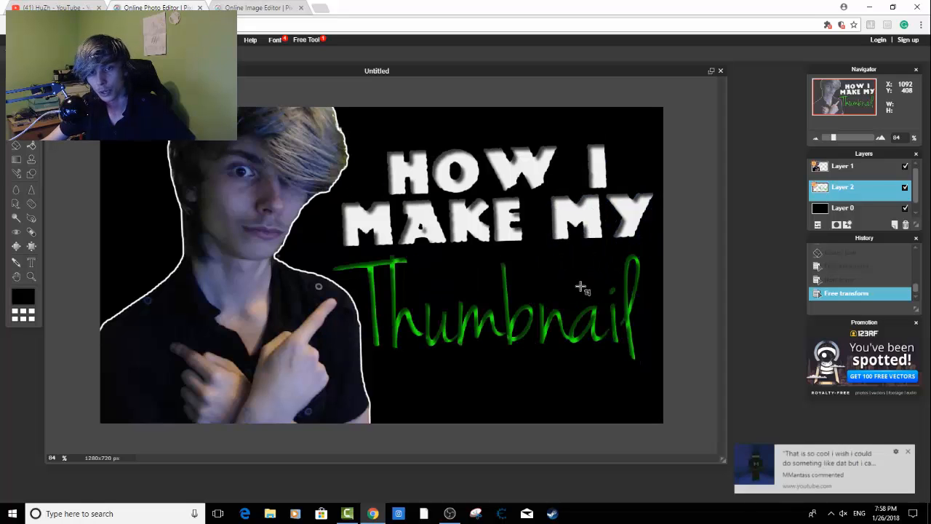
left_click(916, 452)
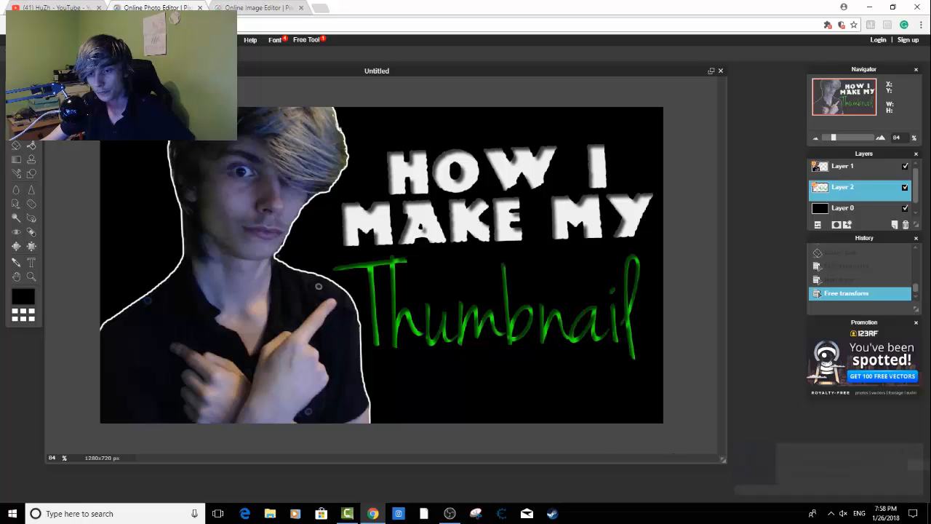
- Open the green galaxy image "jhdg" from the Pictures folder
left_click(12, 40)
left_click(33, 70)
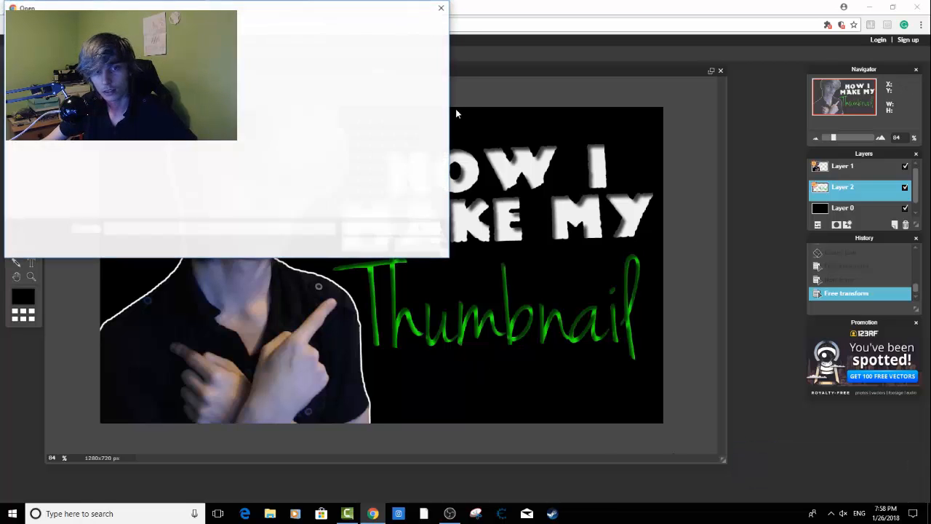
left_click_drag(445, 75, 445, 141)
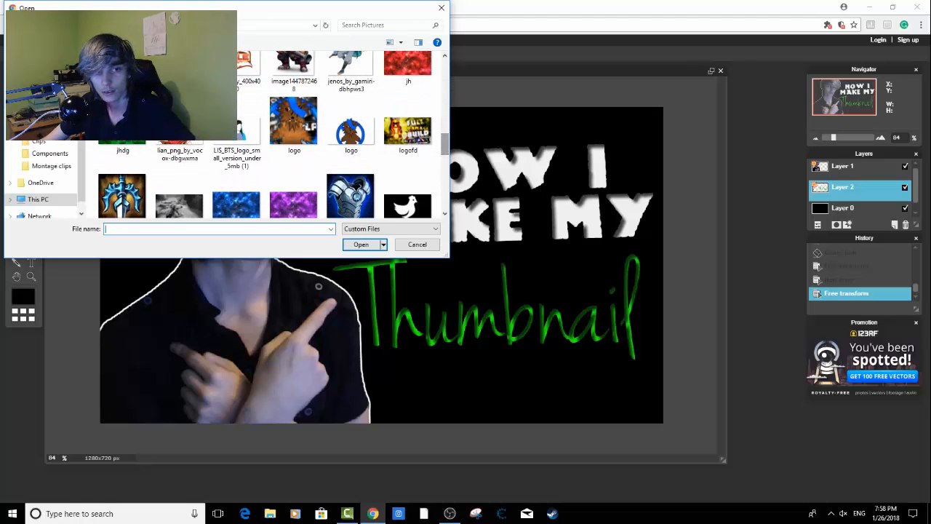
double_click(121, 131)
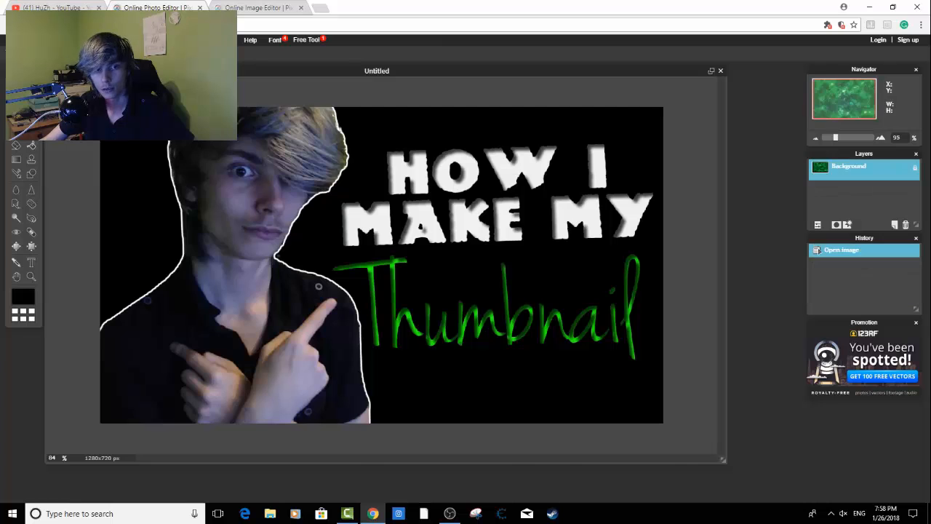
- Copy the entire galaxy image into the Untitled document as a new layer above the person, closing the source image without saving
key("ctrl+a")
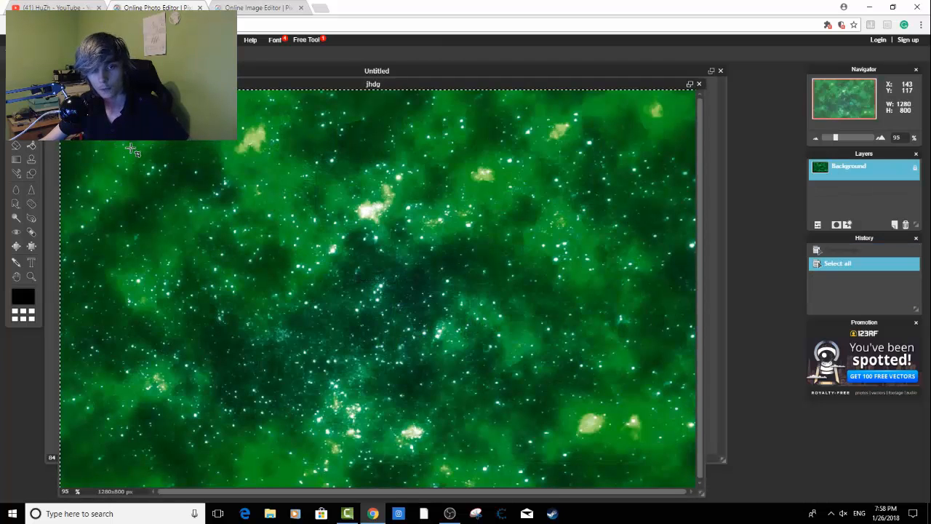
key("ctrl+c")
left_click(698, 84)
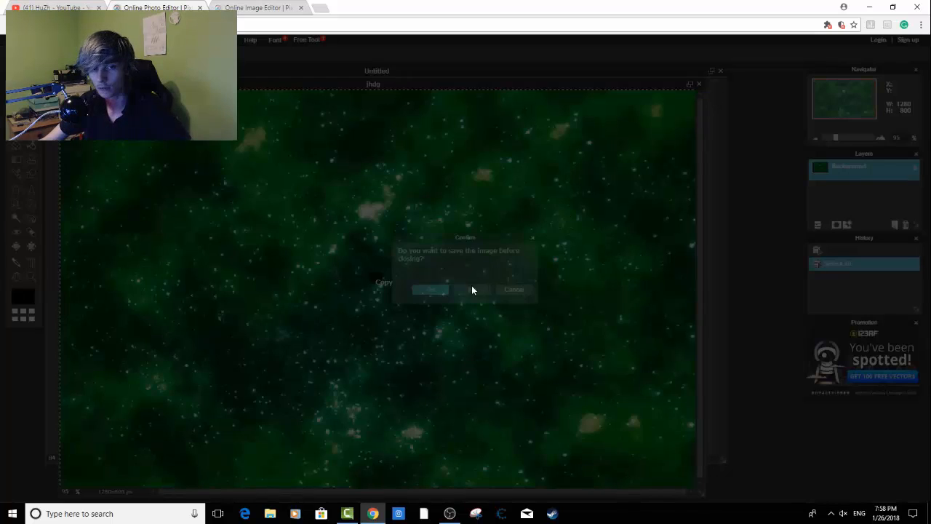
left_click(472, 289)
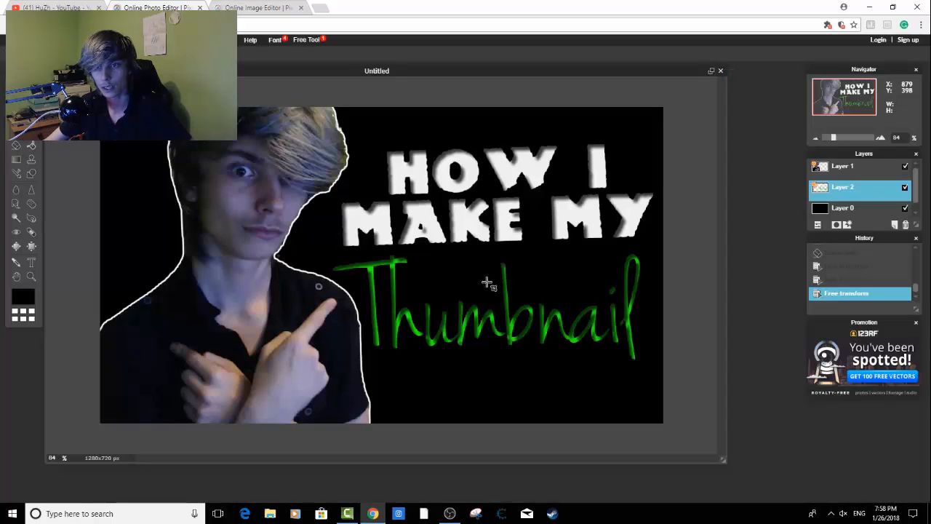
left_click(839, 168)
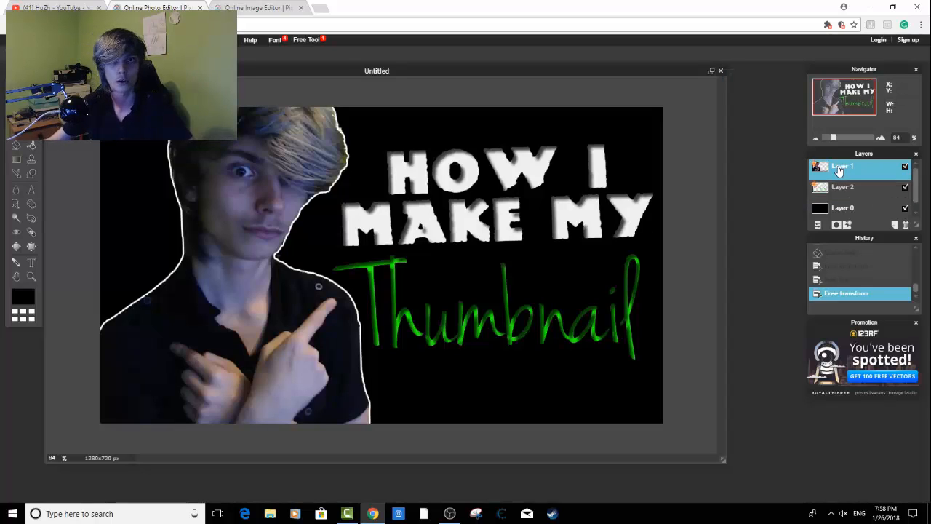
key("ctrl+v")
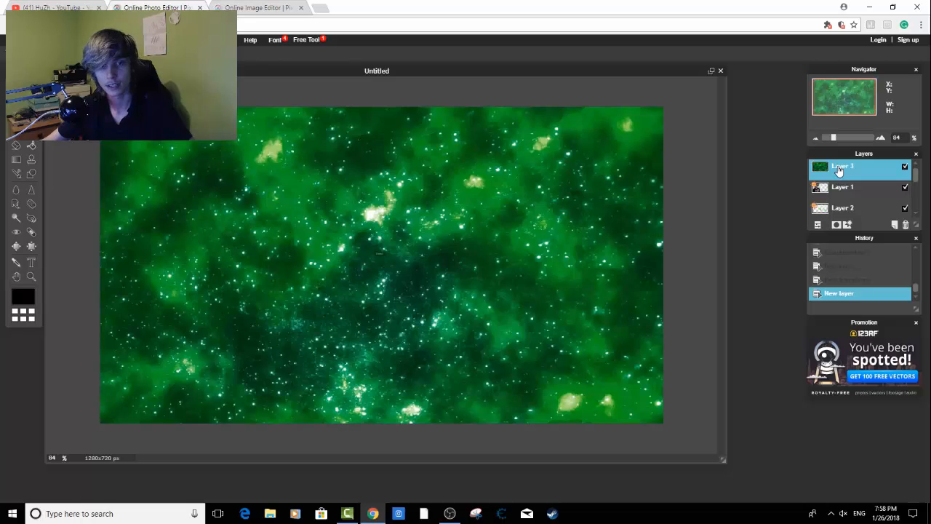
- Erase the galaxy layer over the face and title with an eraser of diameter 999 and hardness 50, and lower the layer's opacity to 64
left_click(16, 147)
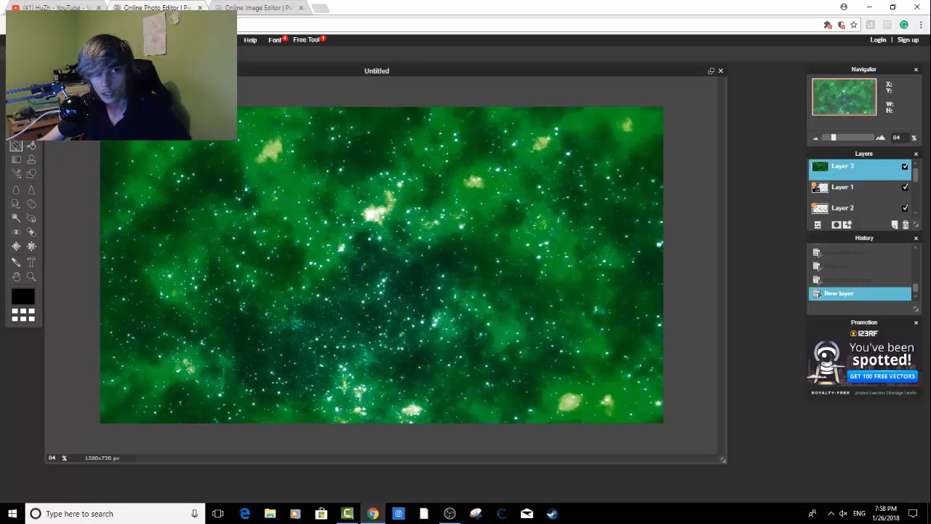
left_click(67, 55)
left_click(169, 96)
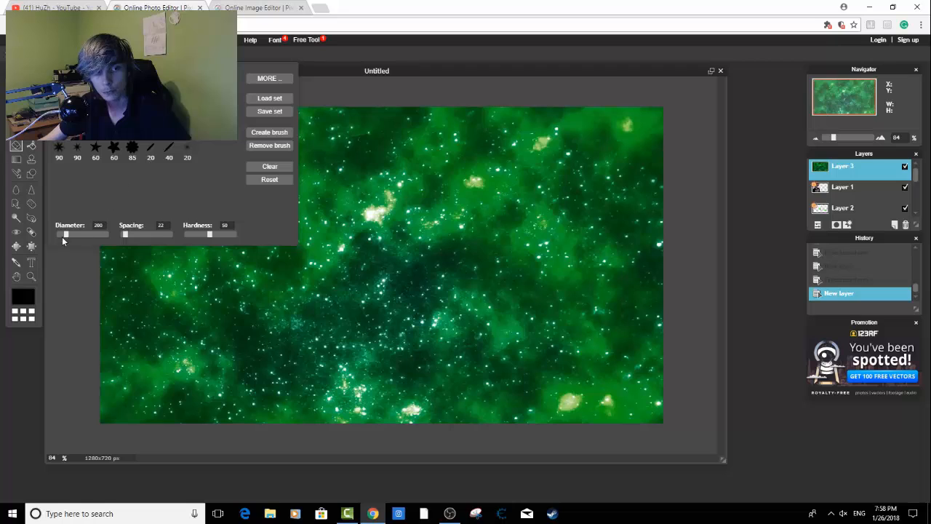
left_click_drag(95, 232, 110, 233)
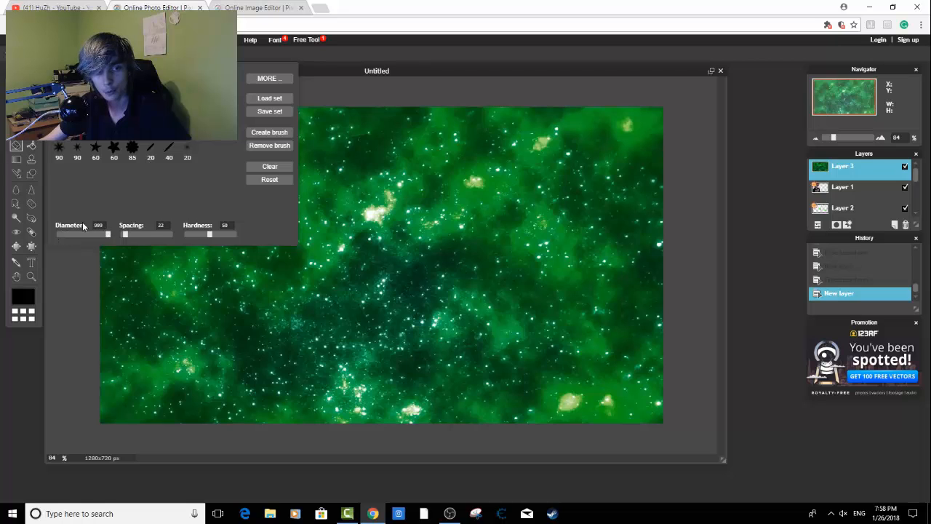
left_click(30, 379)
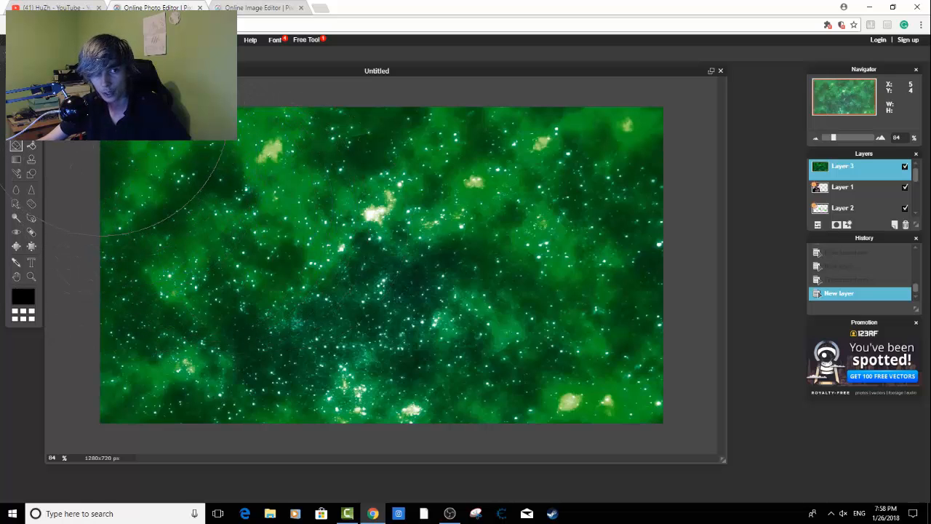
left_click(102, 108)
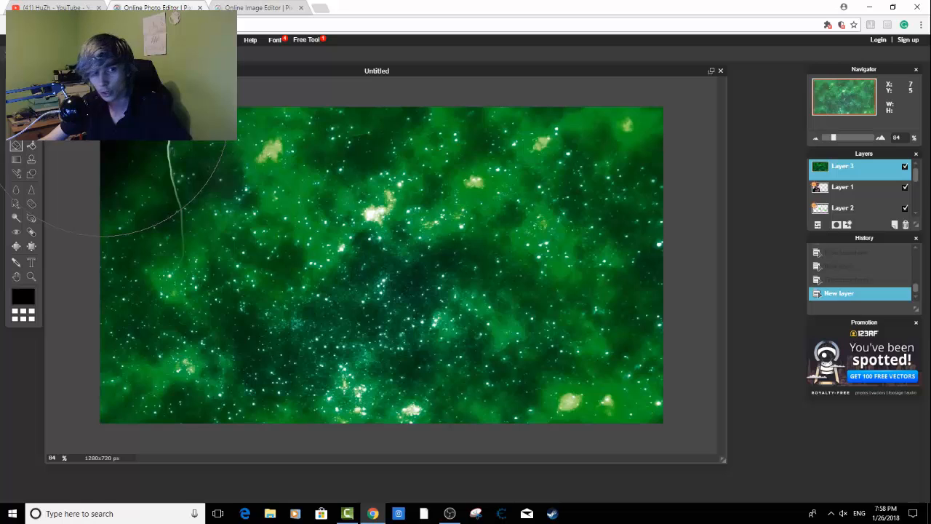
left_click_drag(167, 169, 205, 204)
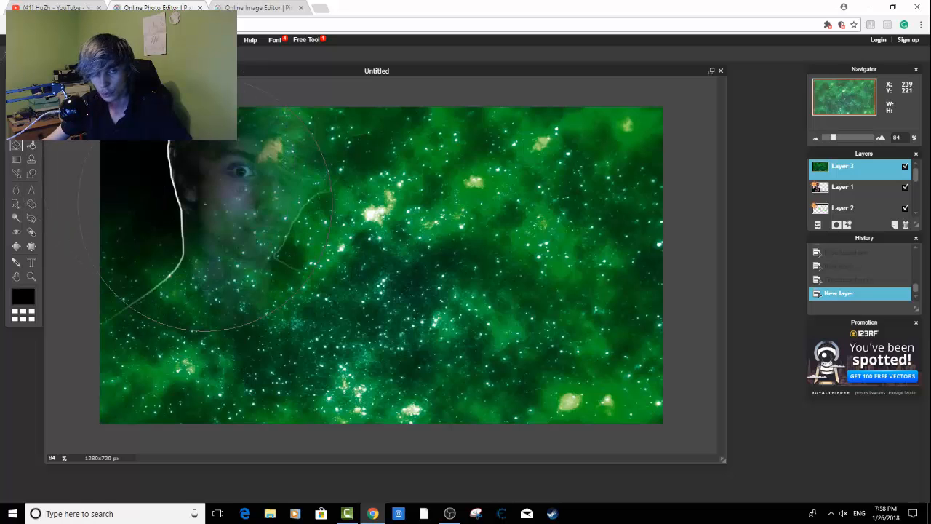
mouse_move(205, 204)
left_mouse_down()
mouse_move(532, 378)
mouse_move(611, 465)
left_mouse_up()
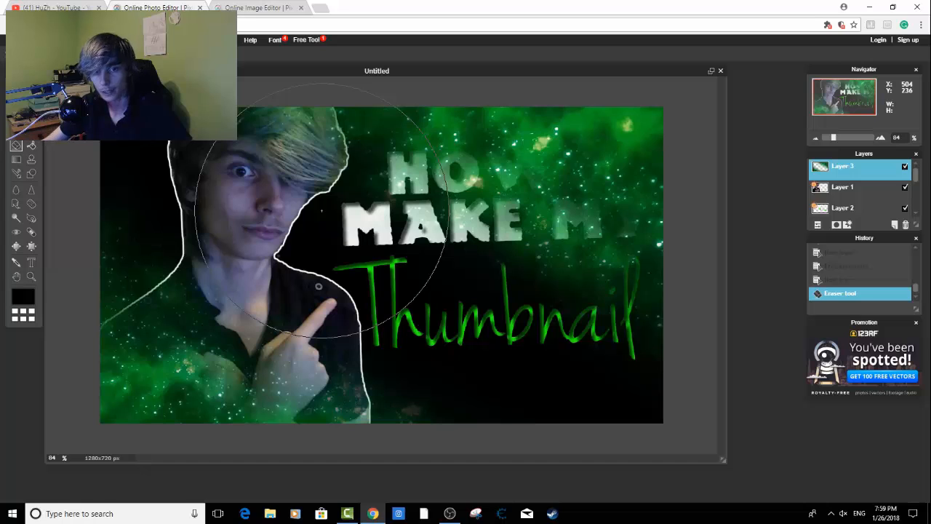
left_click_drag(353, 191, 223, 183)
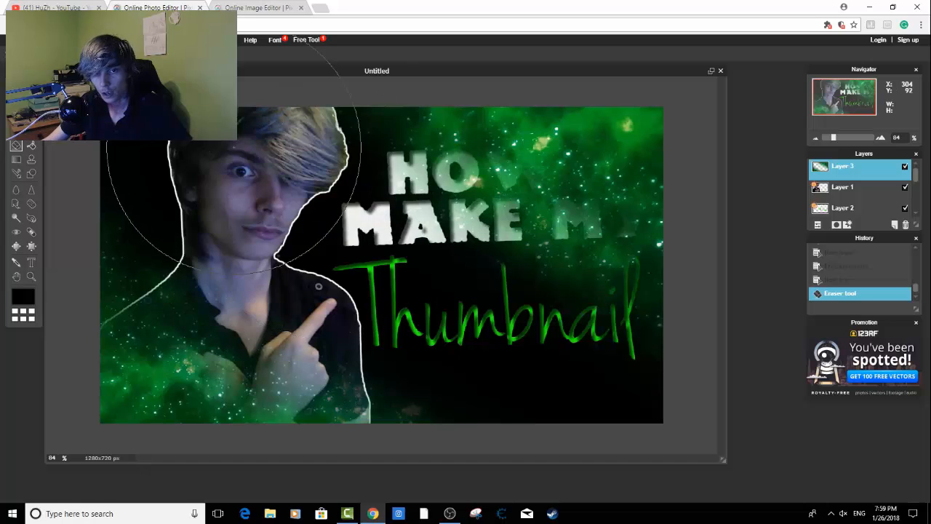
left_click(818, 227)
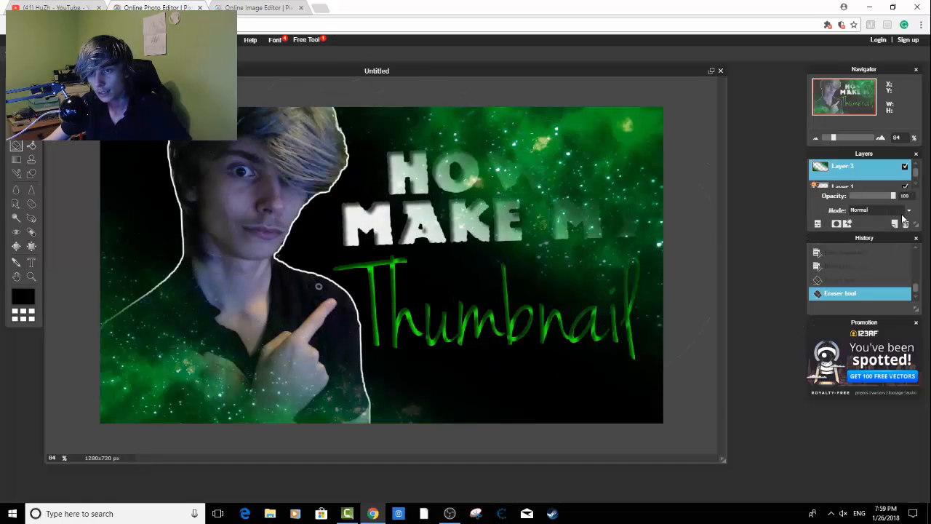
left_click_drag(889, 200, 882, 200)
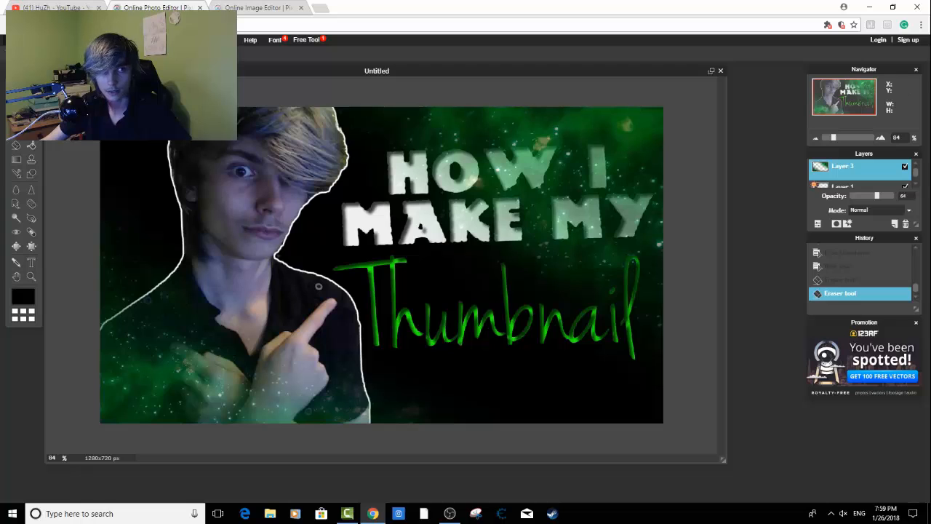
left_click(14, 40)
left_click(32, 69)
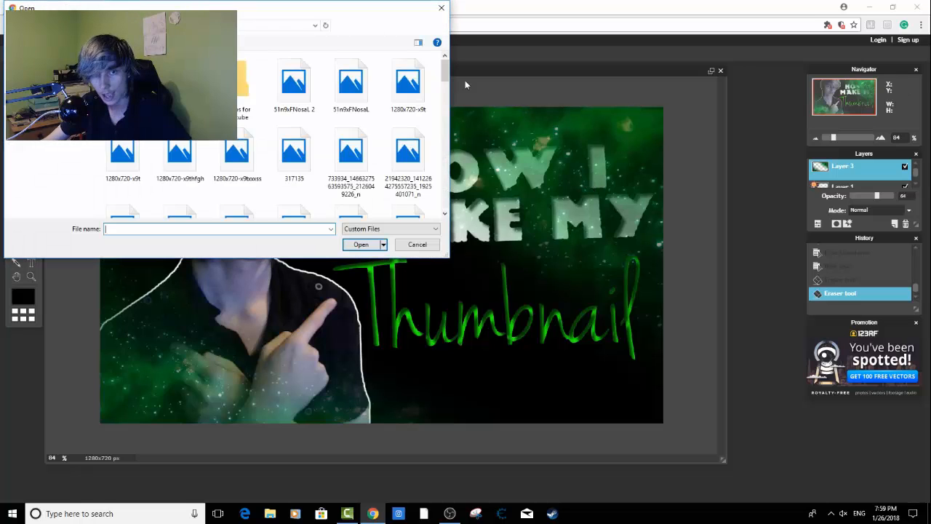
left_click_drag(446, 75, 447, 77)
scroll(415, 124, "down", 2)
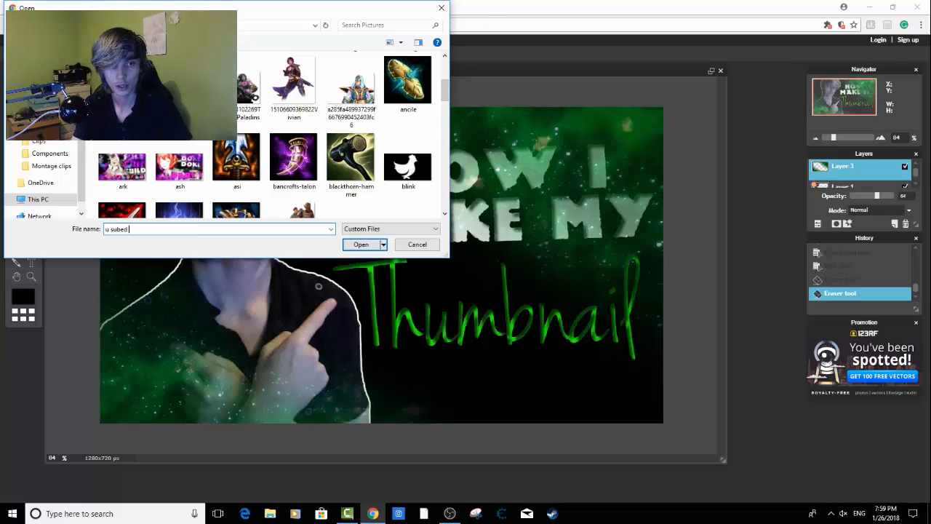
type("?")
key("Return")
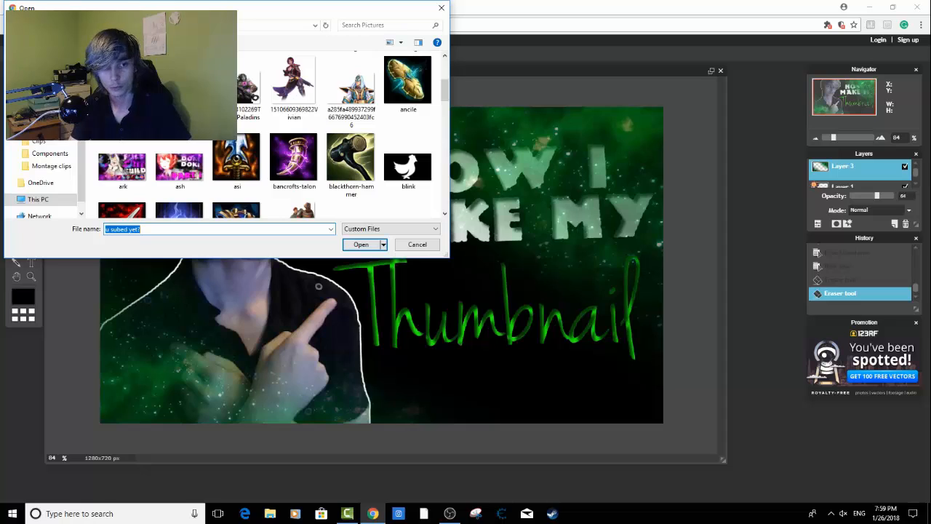
left_click(194, 229)
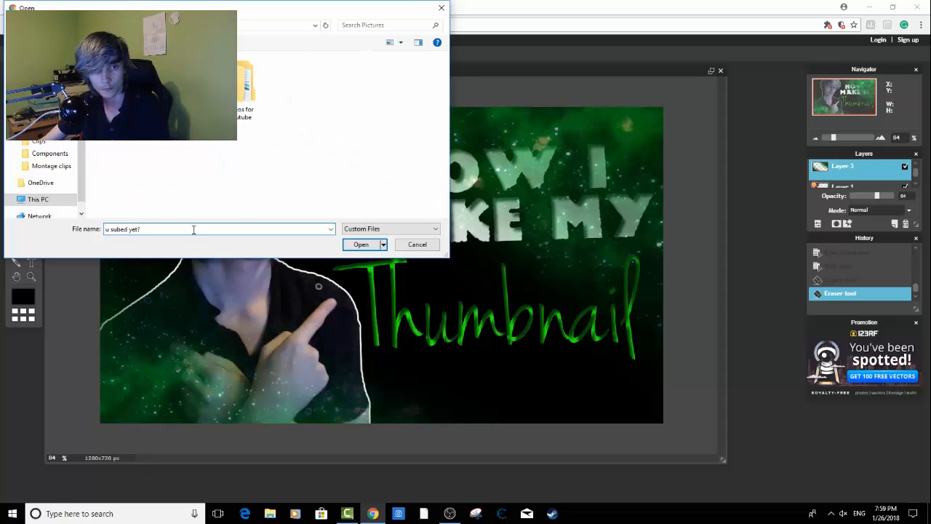
key("Return")
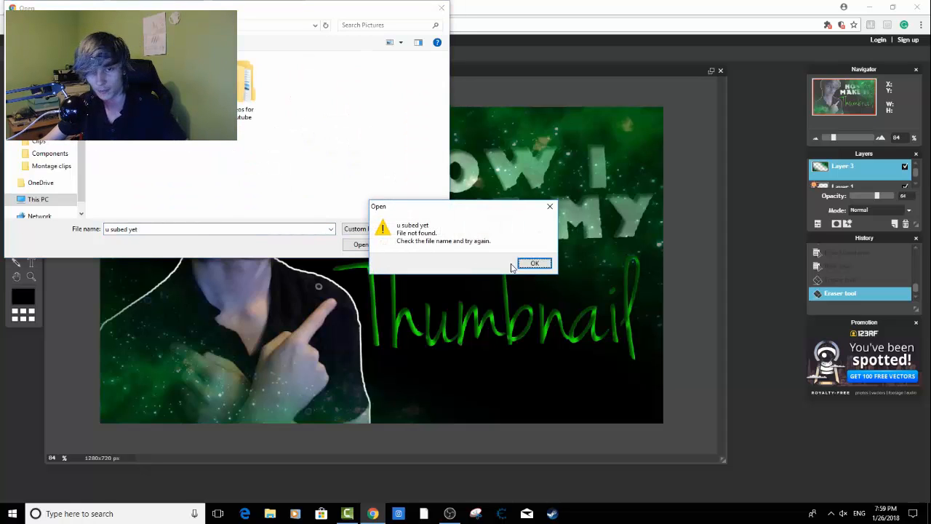
left_click(533, 264)
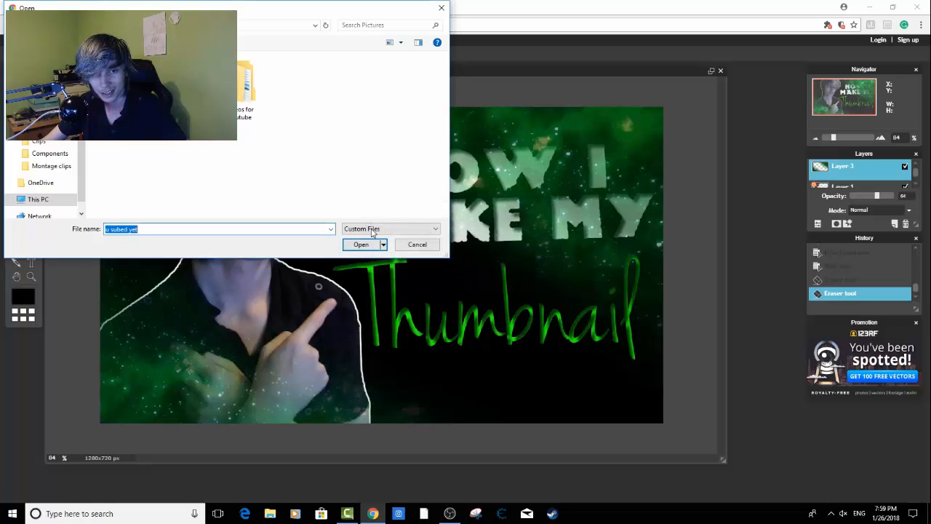
left_click(415, 244)
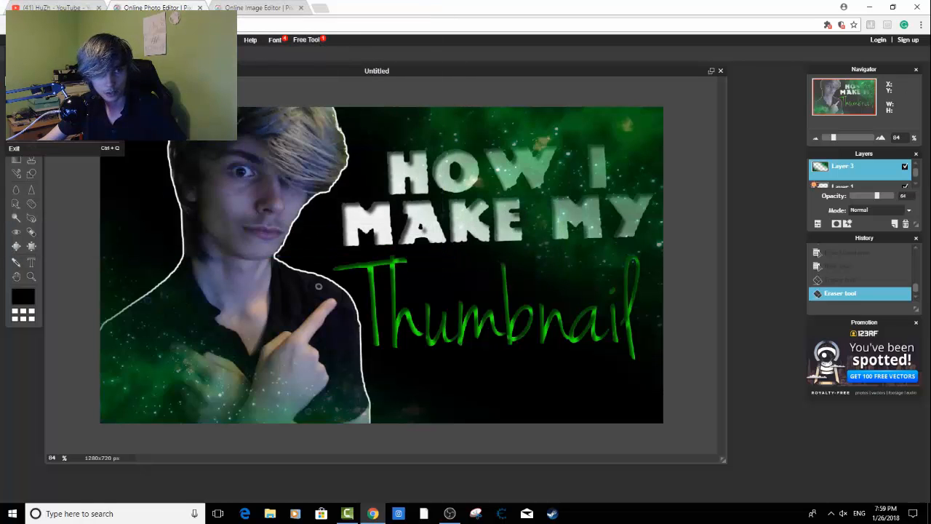
- Save the finished composition to the computer as a JPEG named "hi lol fam g" at quality 80
left_click(31, 114)
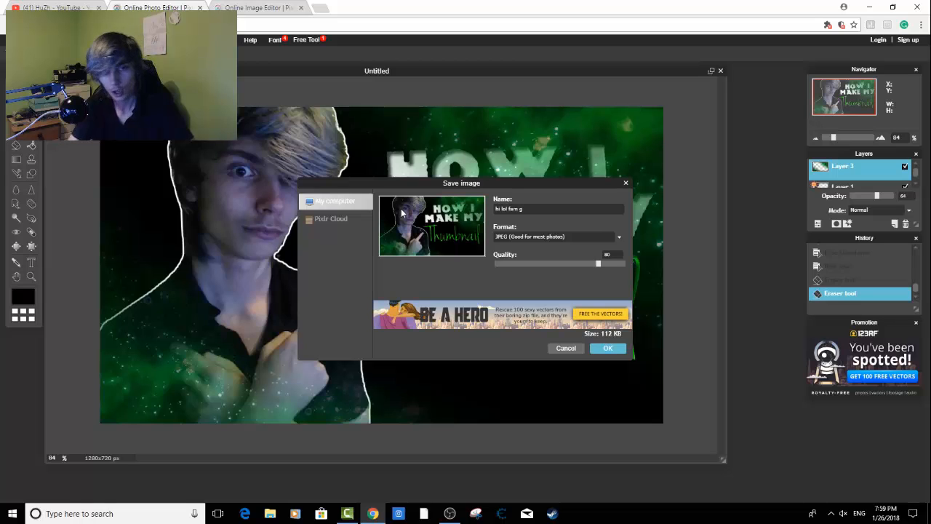
left_click(607, 348)
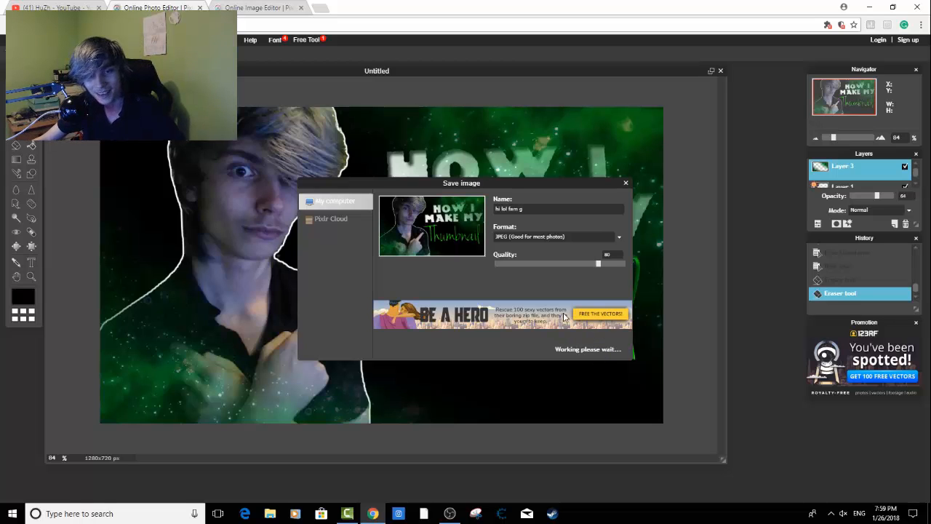
left_click(362, 243)
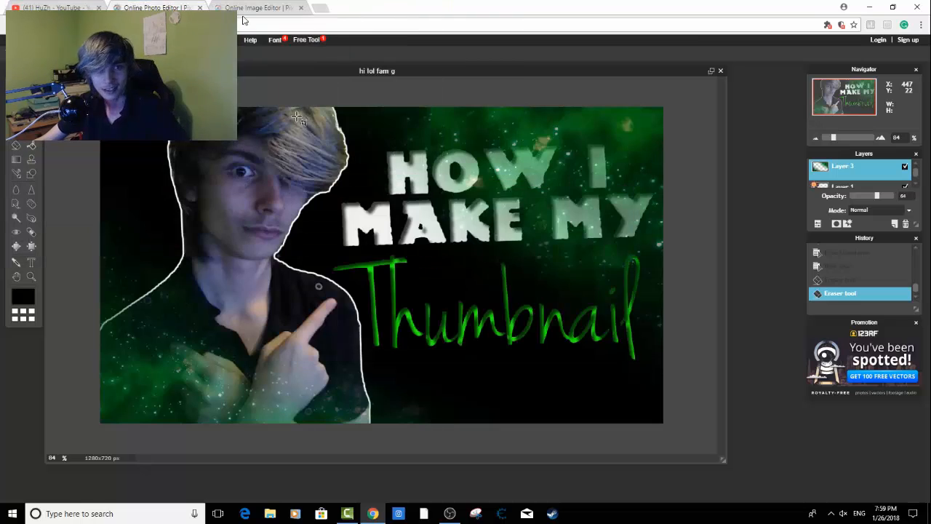
- Switch to Pixlr Express, close the pop-up ad page and open the image "hi lol fam g" from the Pictures folder
left_click(244, 7)
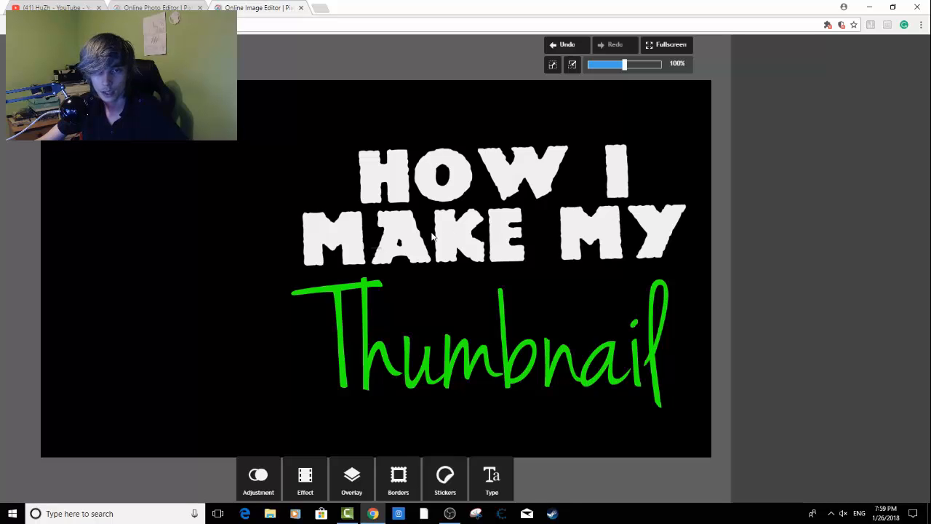
left_click(420, 261)
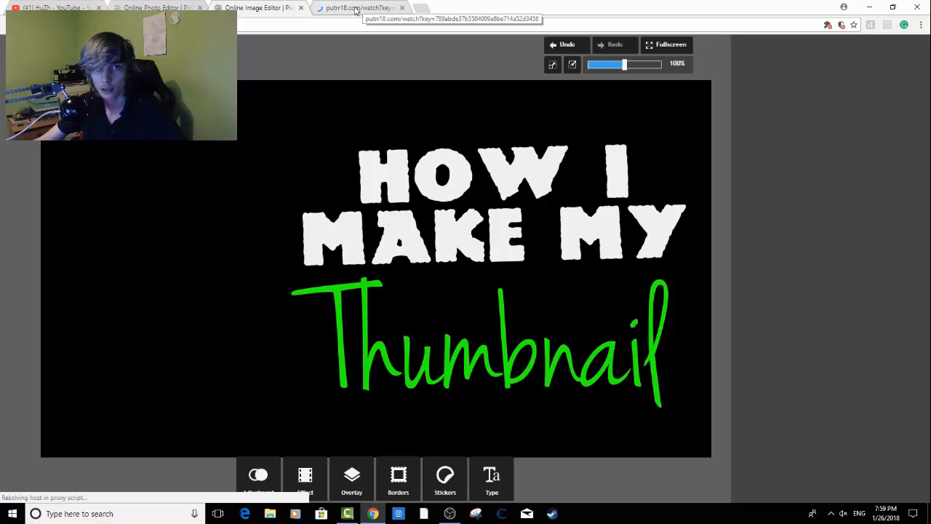
left_click(401, 8)
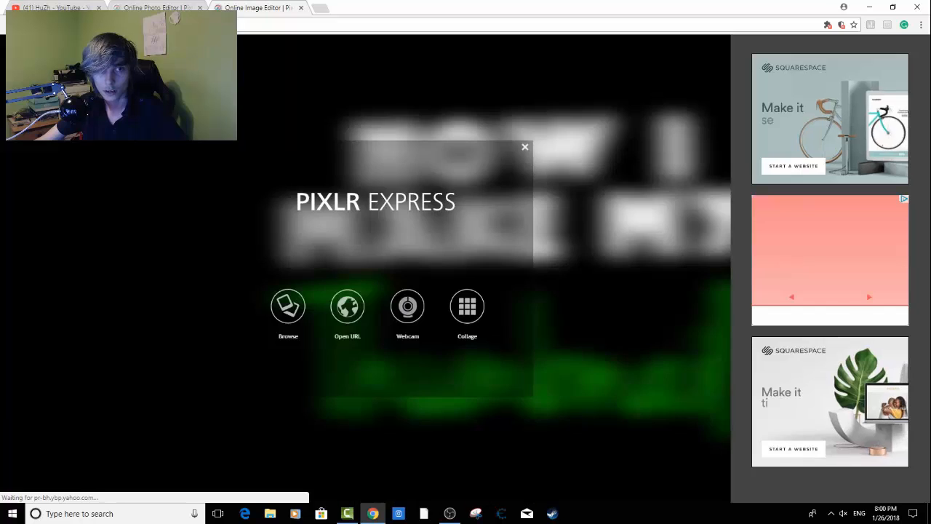
left_click(293, 310)
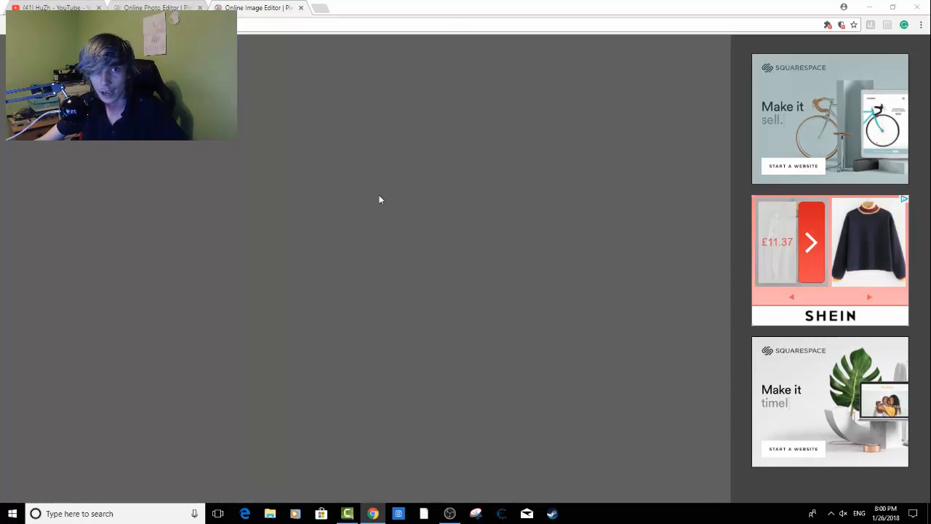
left_click_drag(445, 77, 320, 135)
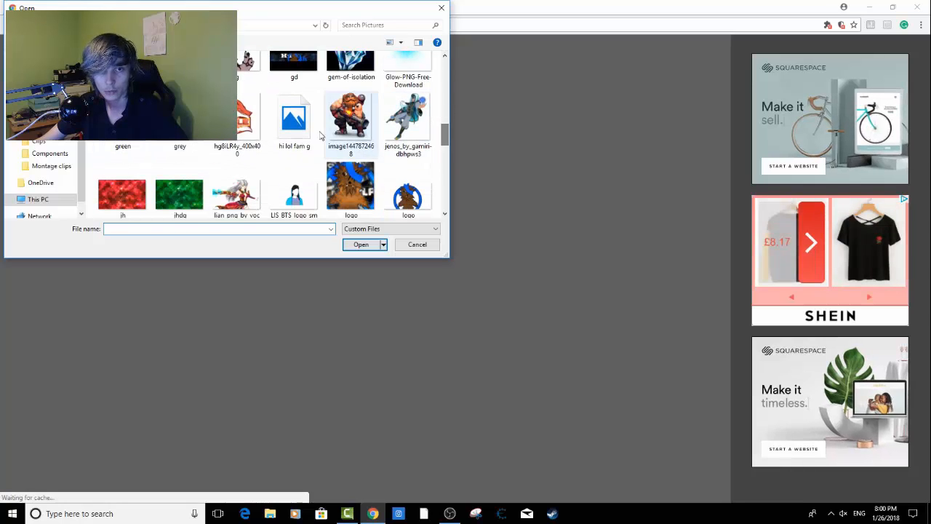
double_click(314, 131)
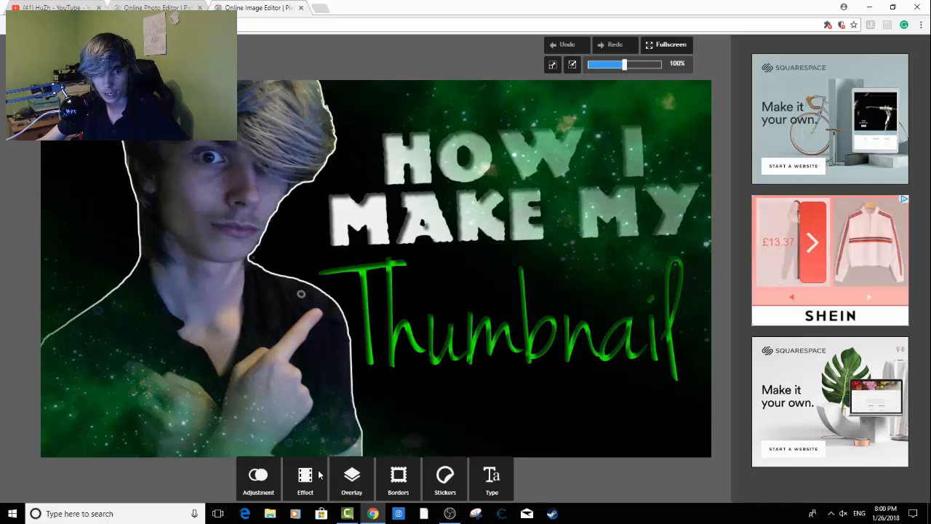
- Apply the Antonio effect from the Default set to the thumbnail with an amount of 58
left_click(319, 475)
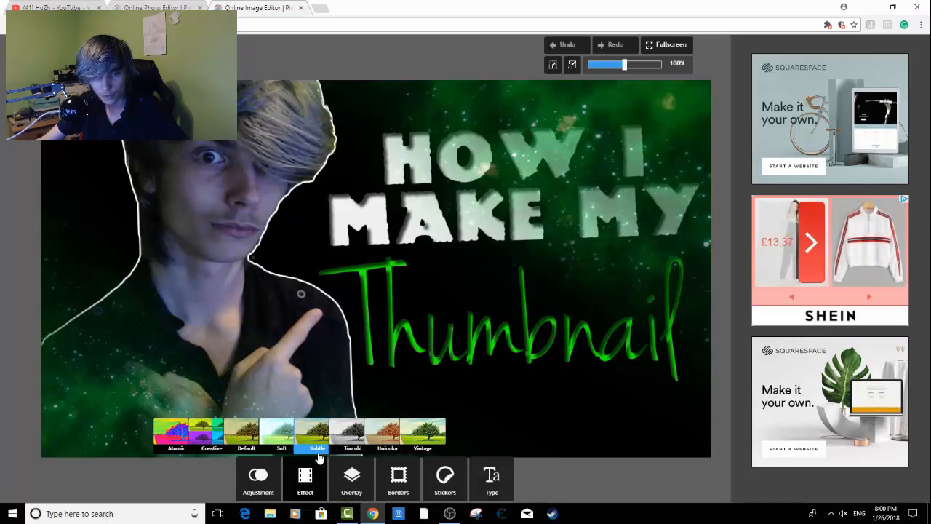
left_click(238, 445)
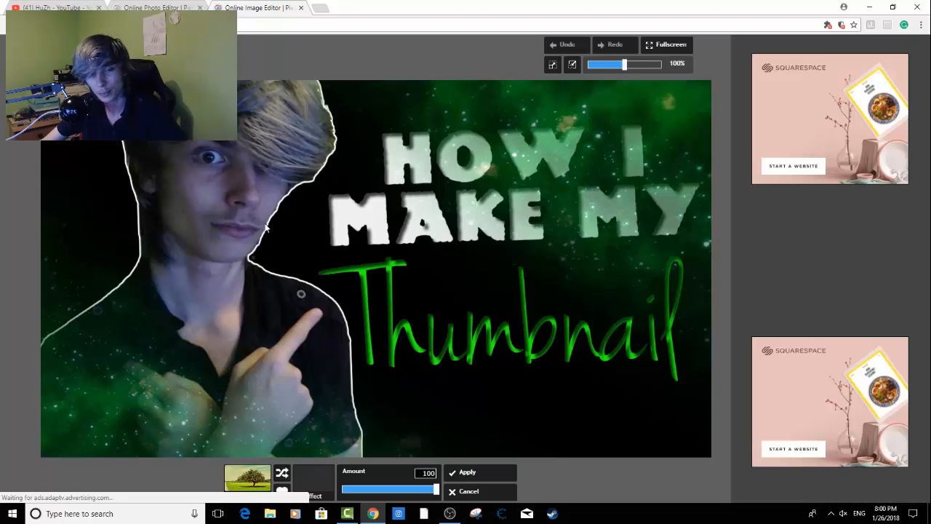
mouse_move(291, 430)
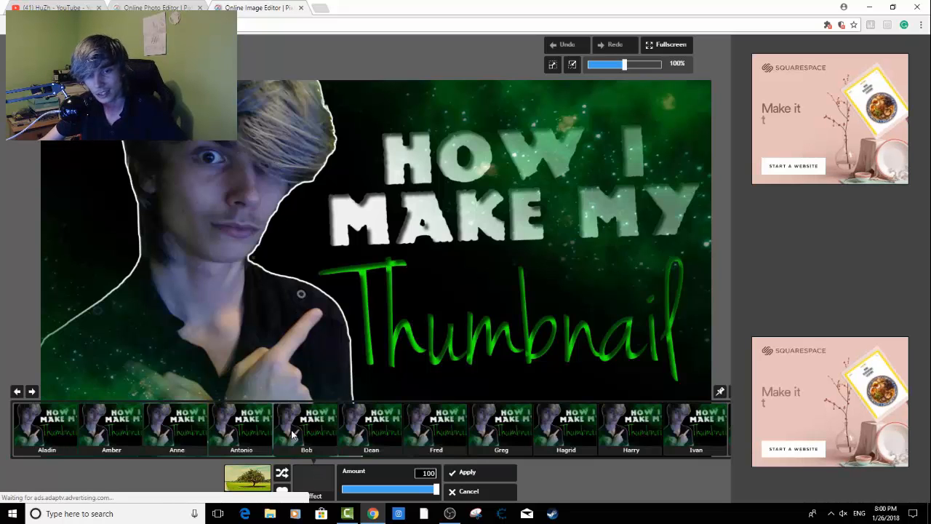
left_click(238, 436)
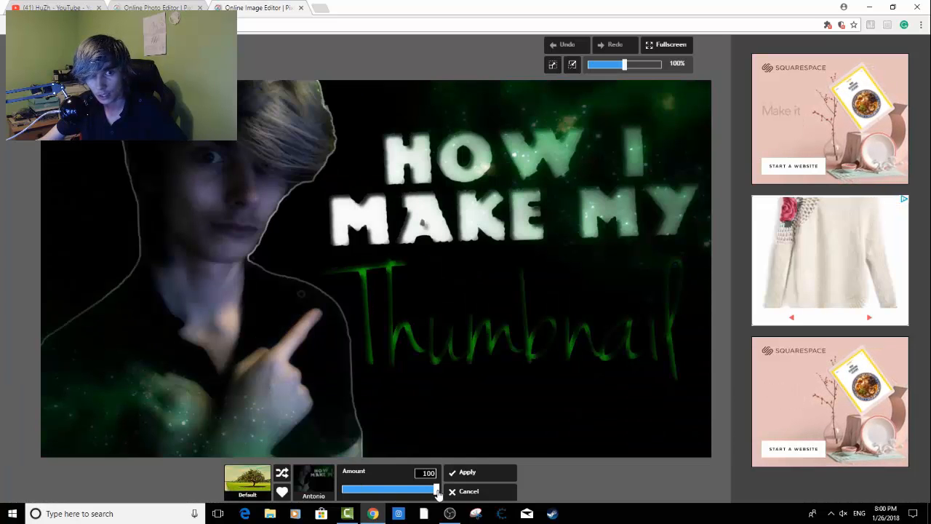
left_click_drag(438, 493, 396, 490)
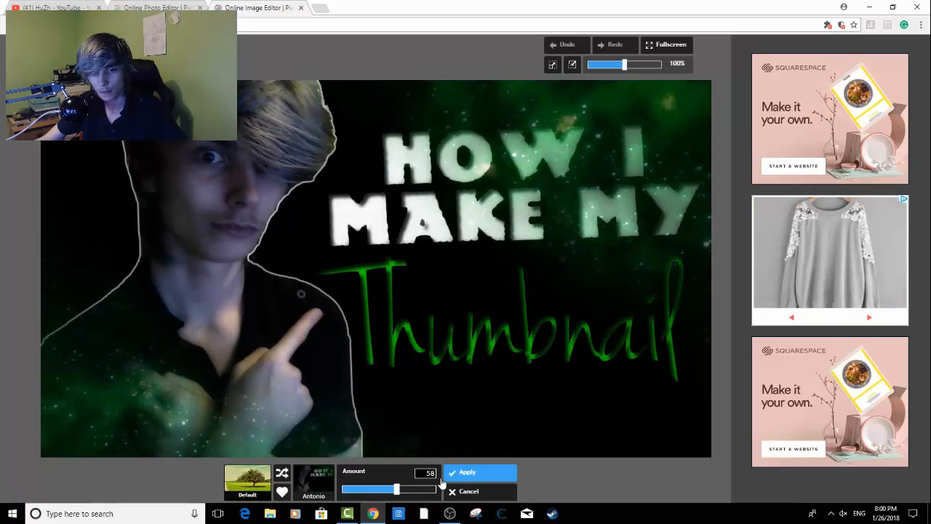
left_click(477, 471)
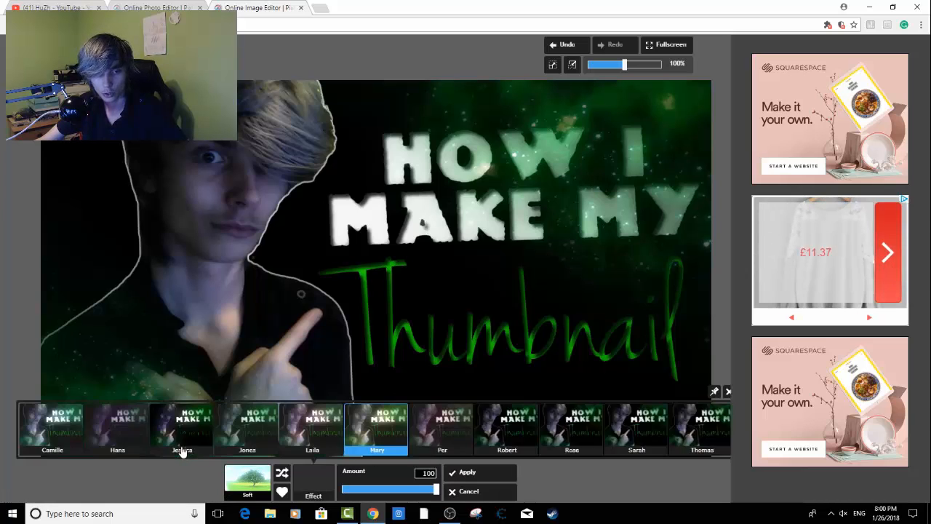
- Apply the Jessica effect from the Soft set to the thumbnail with an amount of 68
left_click(180, 450)
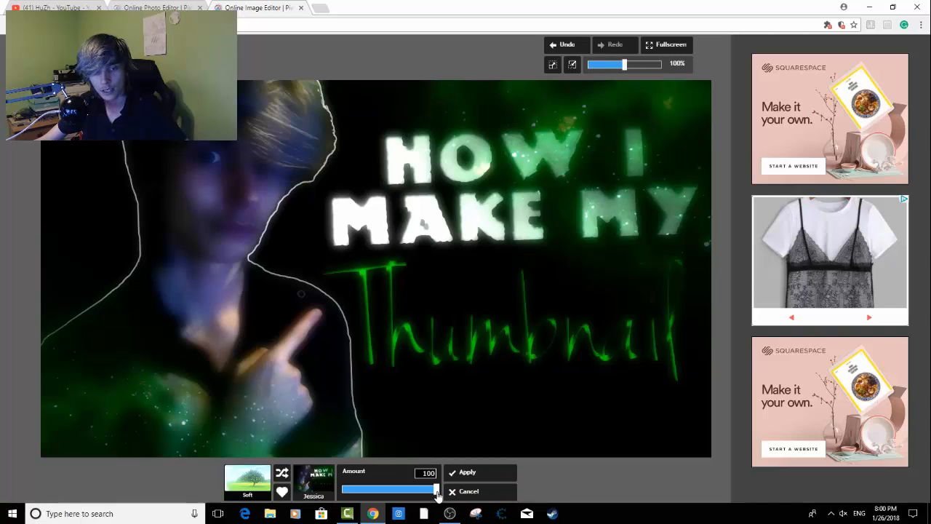
left_click_drag(435, 493, 405, 493)
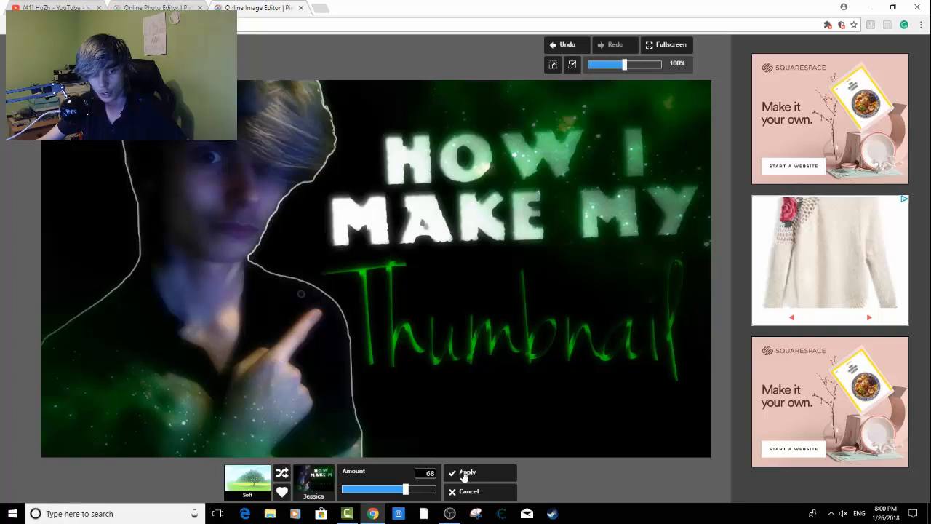
left_click(472, 474)
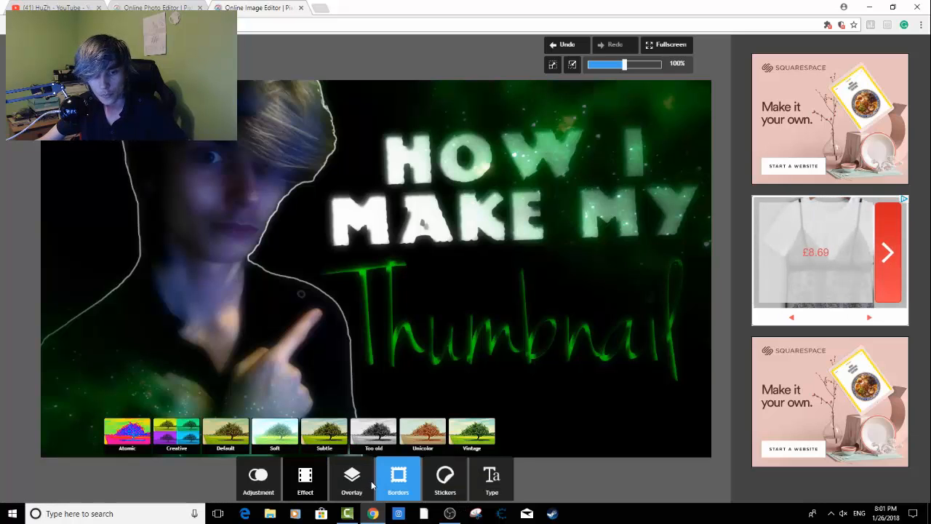
- Try the Default set's Devine overlay in rotated positions and its Kryptonite overlay on the thumbnail
left_click(352, 476)
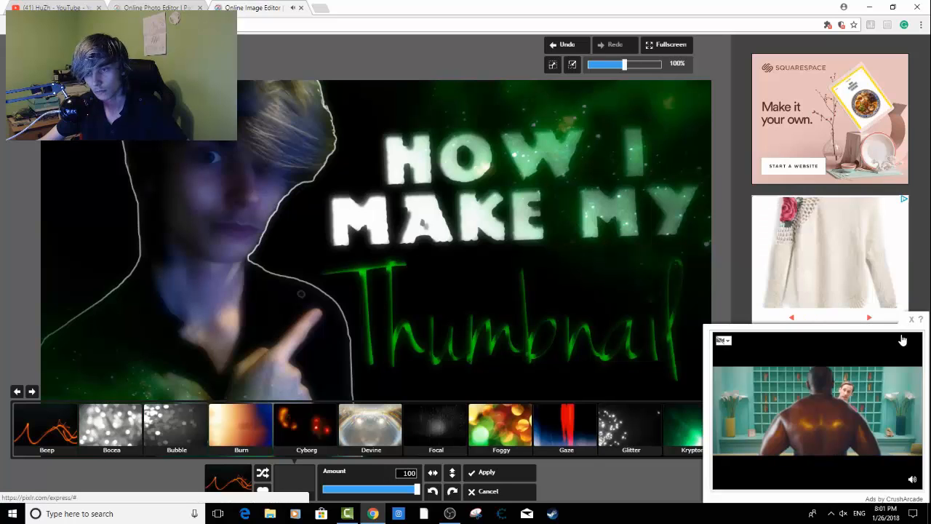
left_click(370, 426)
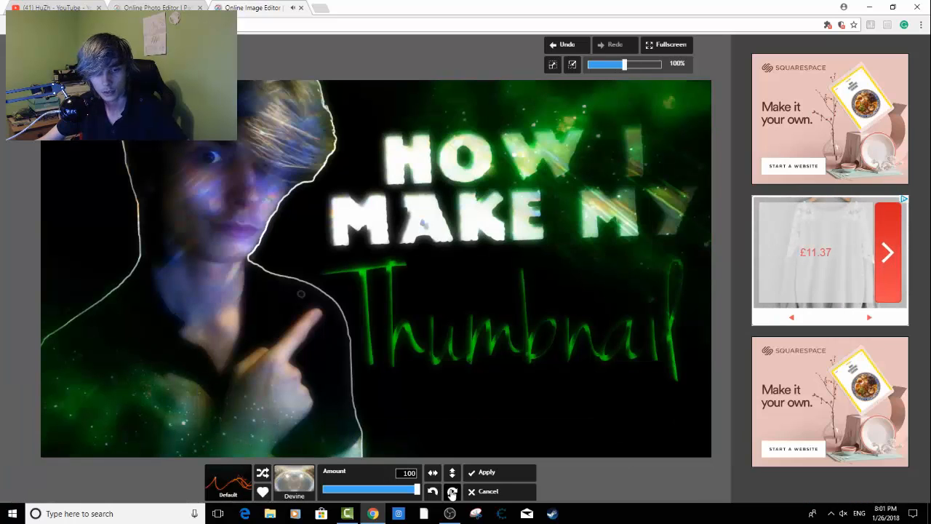
left_click(451, 492)
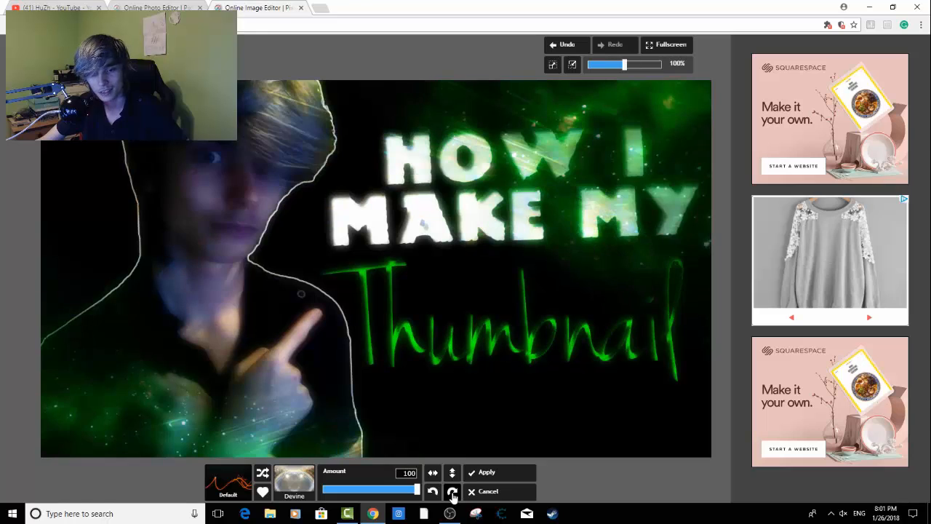
left_click(452, 493)
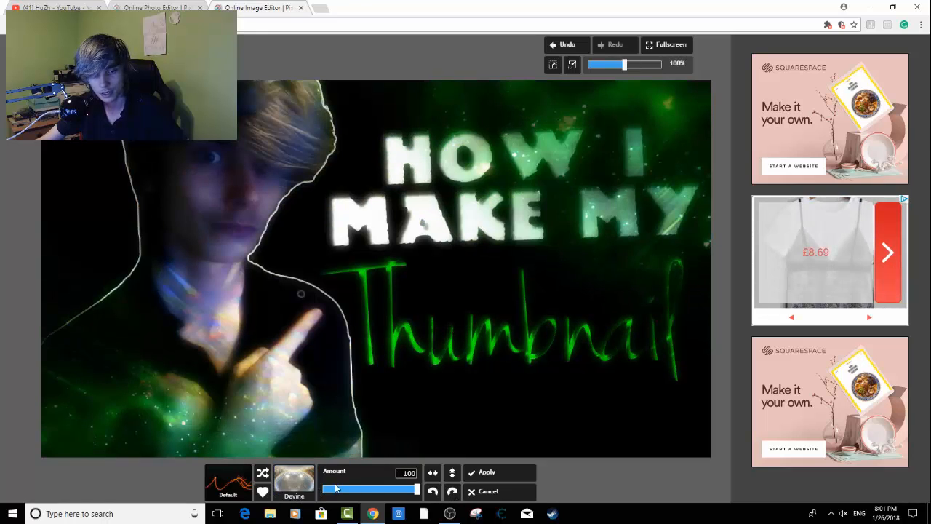
left_click(240, 494)
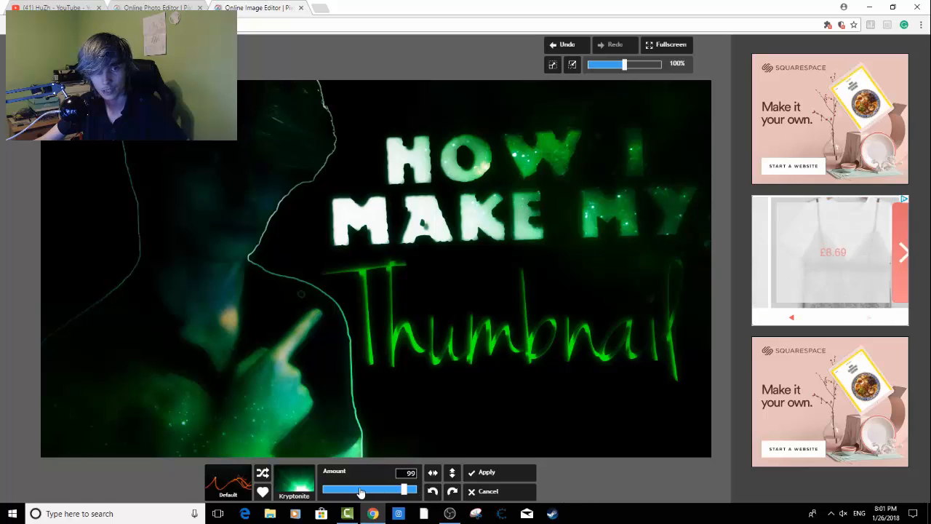
left_click(361, 491)
left_click(299, 490)
- Apply the Devine overlay at an amount of 100, rotated clockwise twice so its light falls on the hand and neck
left_click(378, 453)
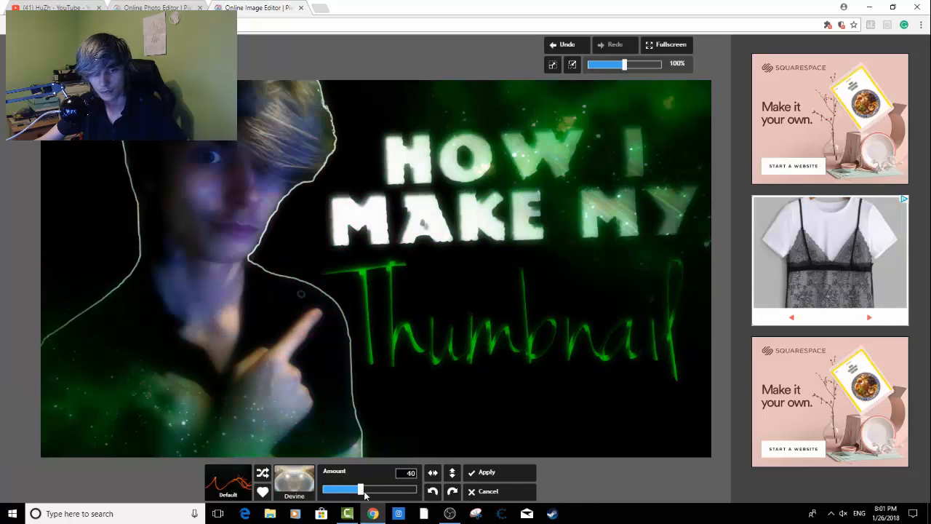
left_click_drag(360, 491, 523, 498)
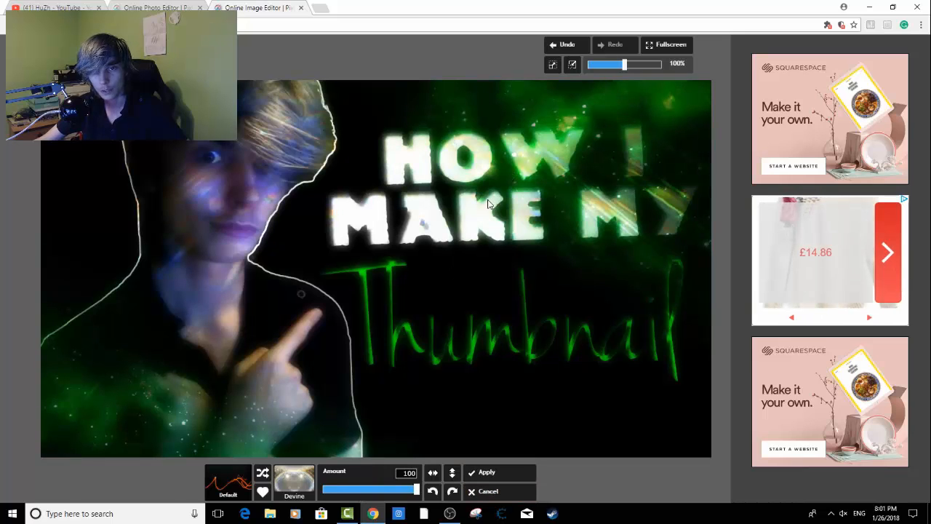
left_click(452, 491)
left_click(451, 490)
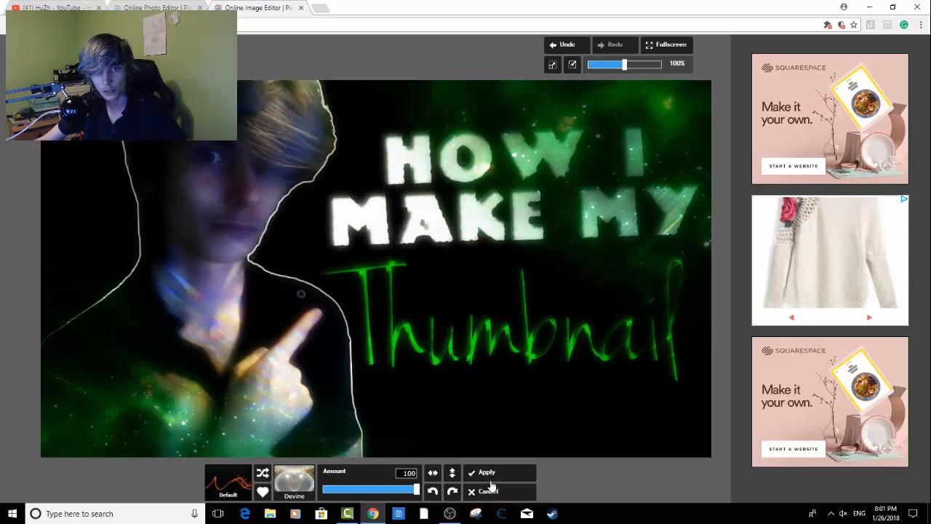
left_click(485, 472)
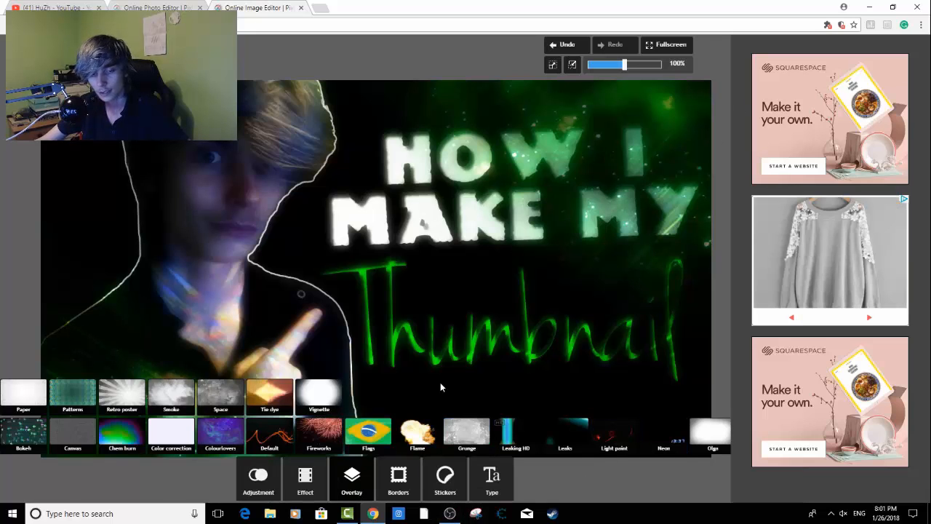
- Try the Retro poster set's Burst overlay on the thumbnail, rotated clockwise
left_click(121, 397)
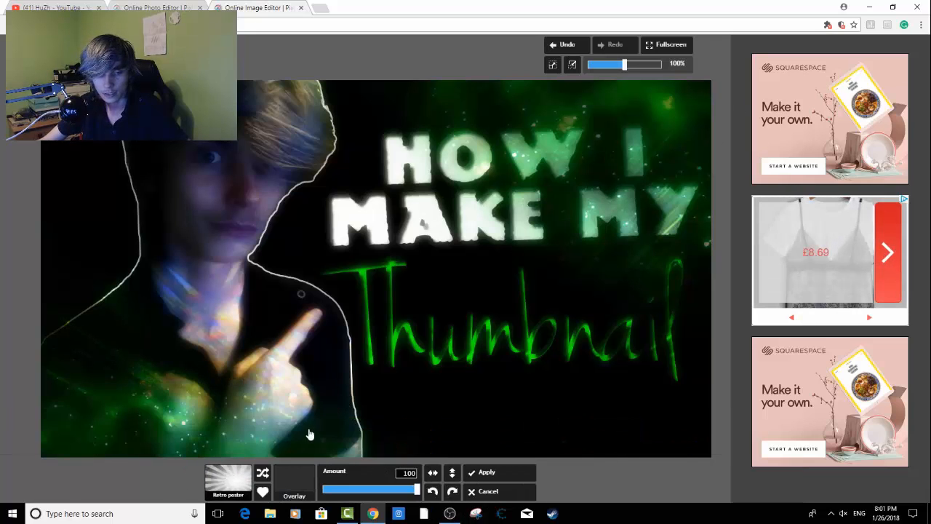
left_click(294, 480)
left_click(133, 419)
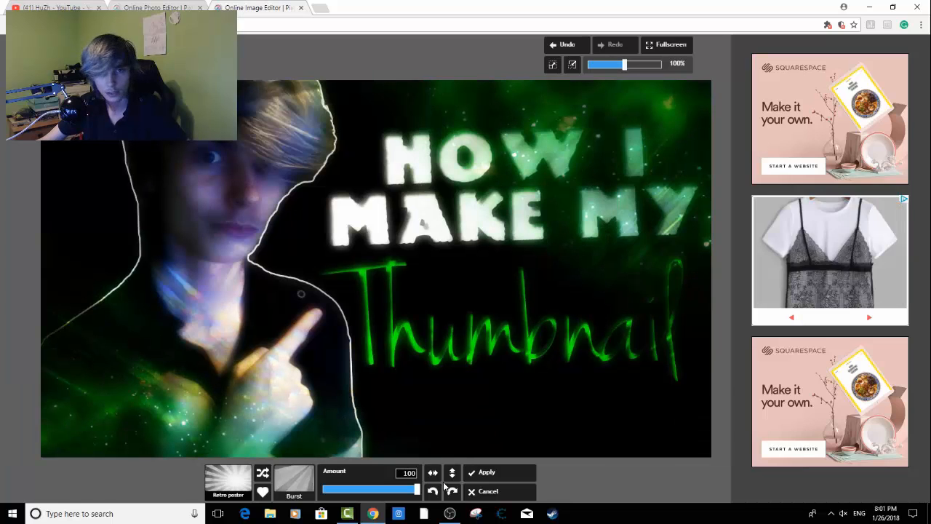
left_click(452, 492)
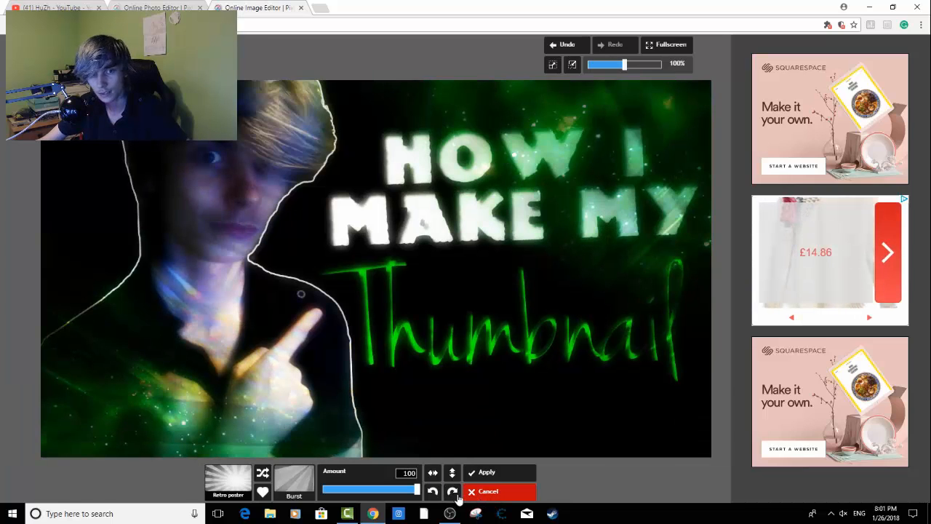
left_click(477, 492)
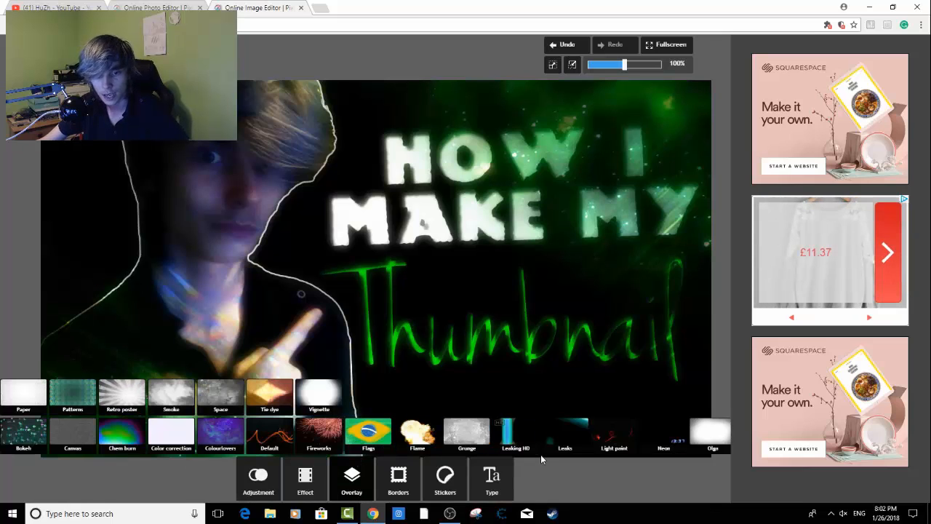
- Apply the Ufo overlay from the Leaks set to the thumbnail with an amount of 15
left_click(563, 438)
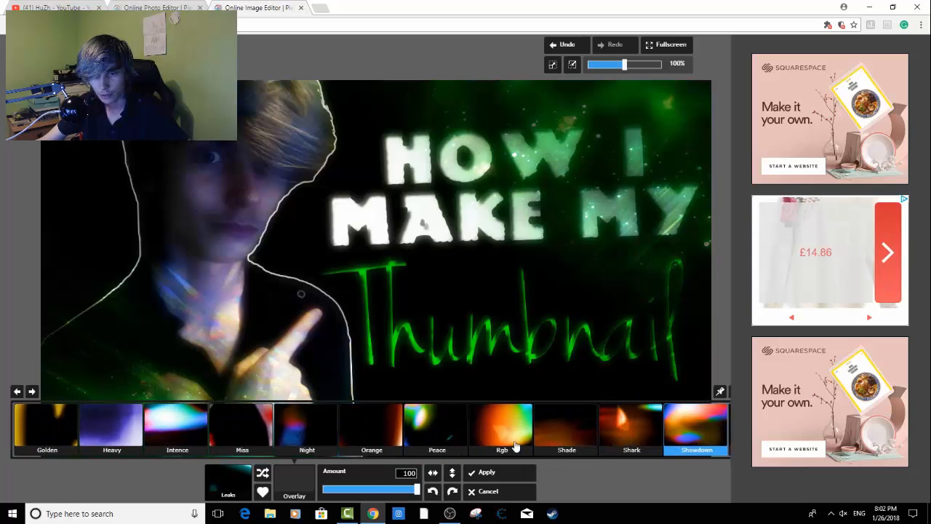
left_click(702, 444)
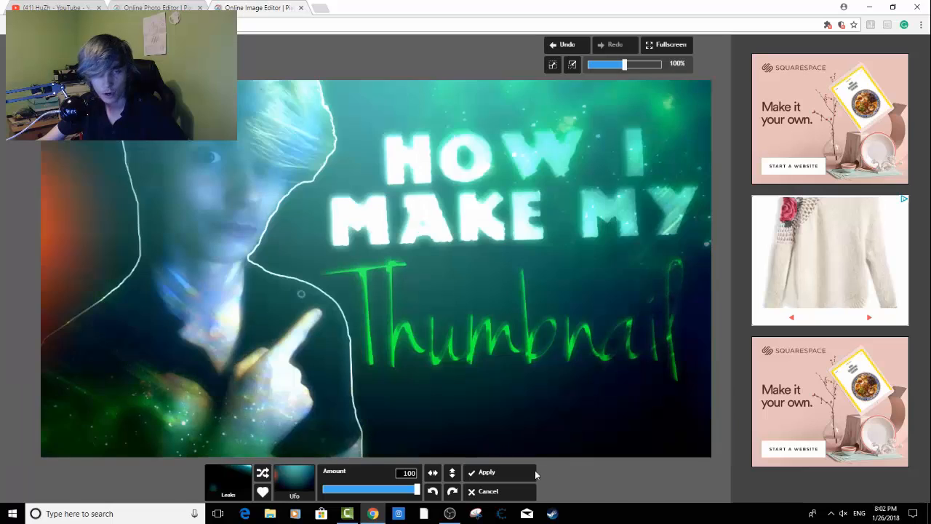
left_click_drag(416, 495, 338, 491)
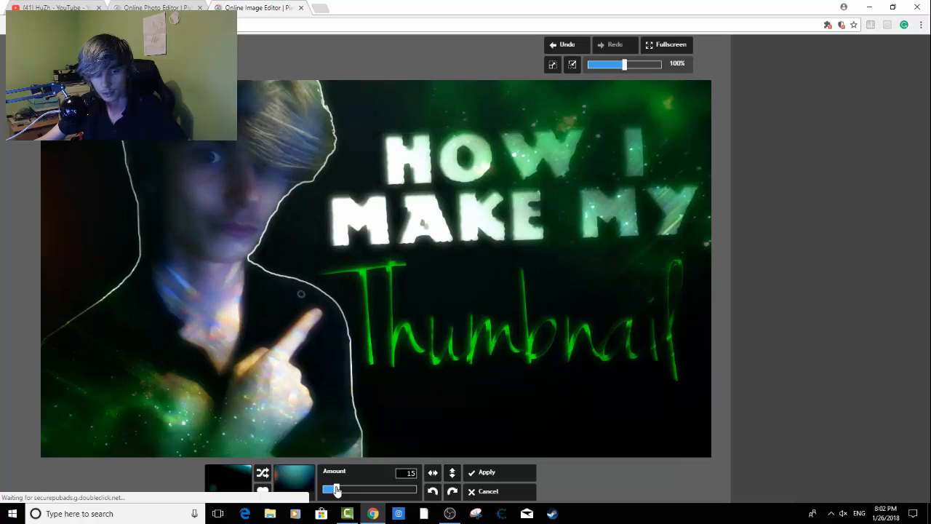
left_click(481, 473)
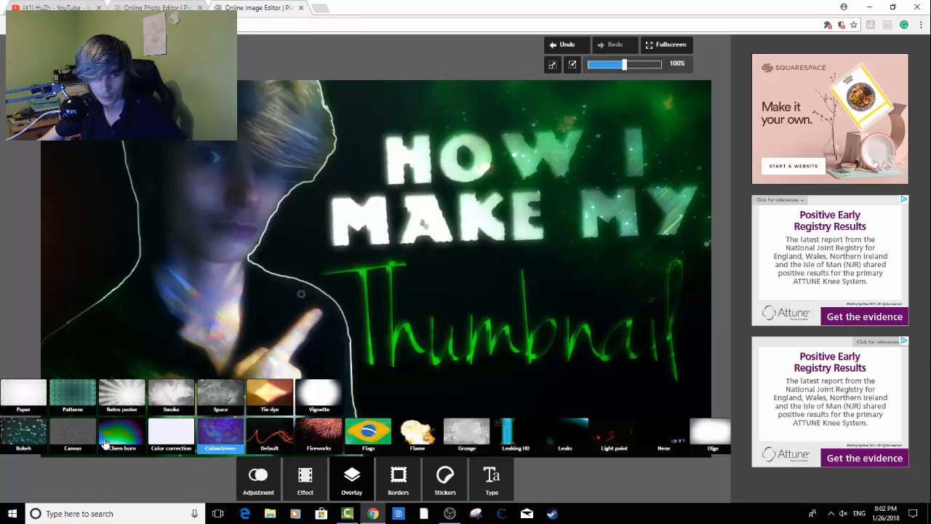
- Compare the Bokeh set's Dreamscape and Flounce overlays, and apply Dreamscape to the thumbnail with an amount of 66
left_click(24, 432)
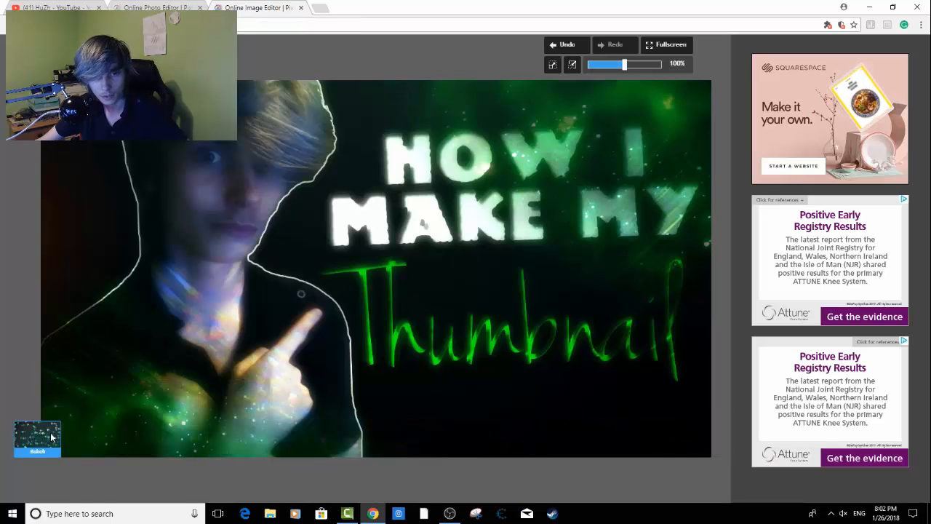
left_click(316, 424)
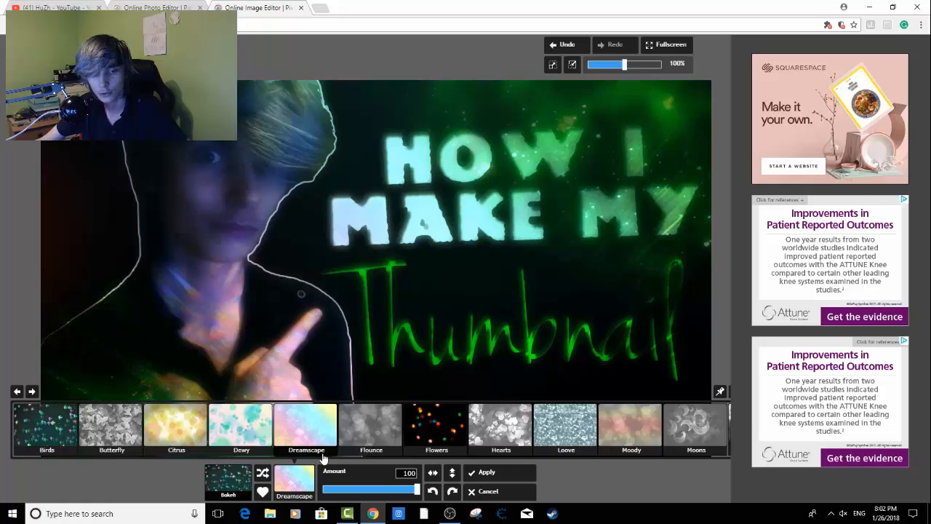
left_click(366, 439)
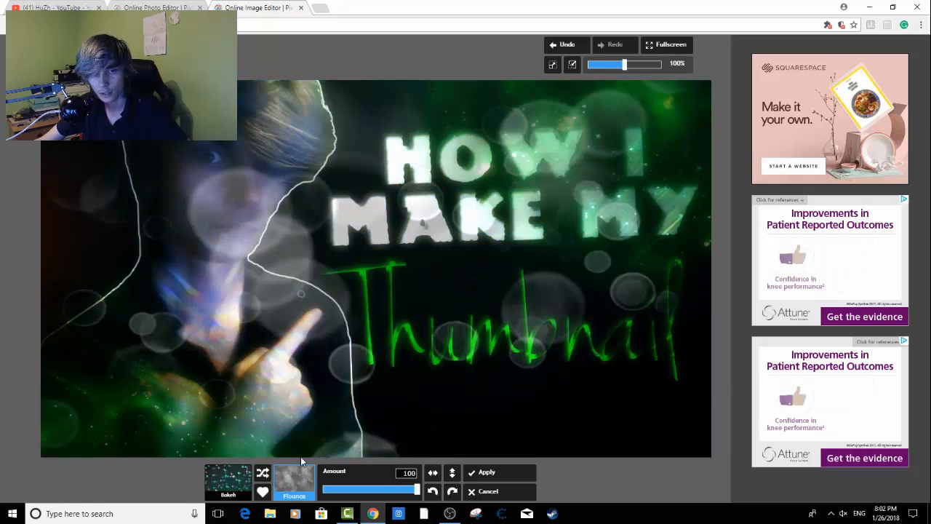
left_click(298, 440)
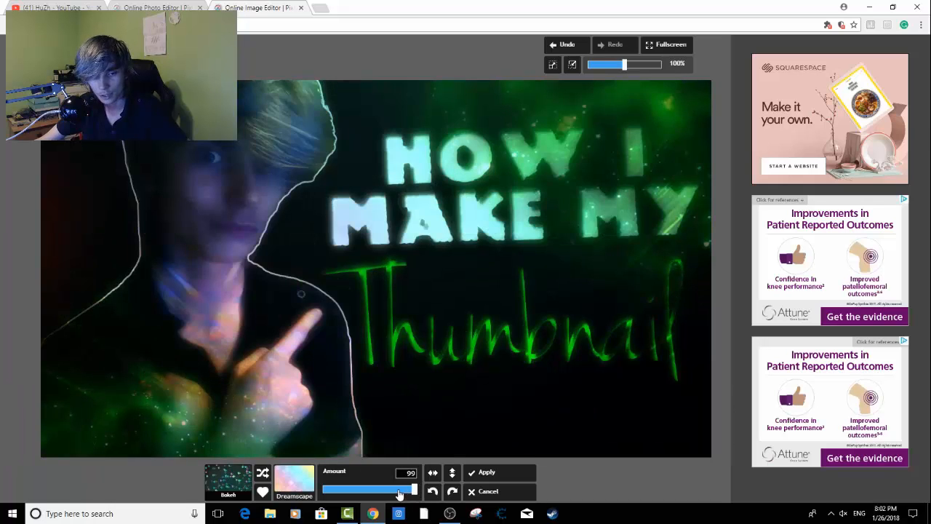
left_click_drag(399, 494, 381, 491)
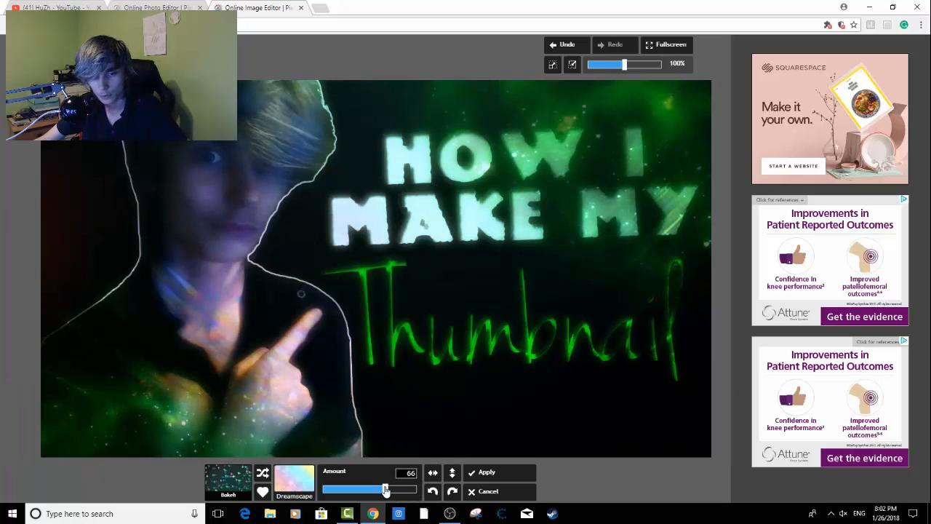
left_click(488, 472)
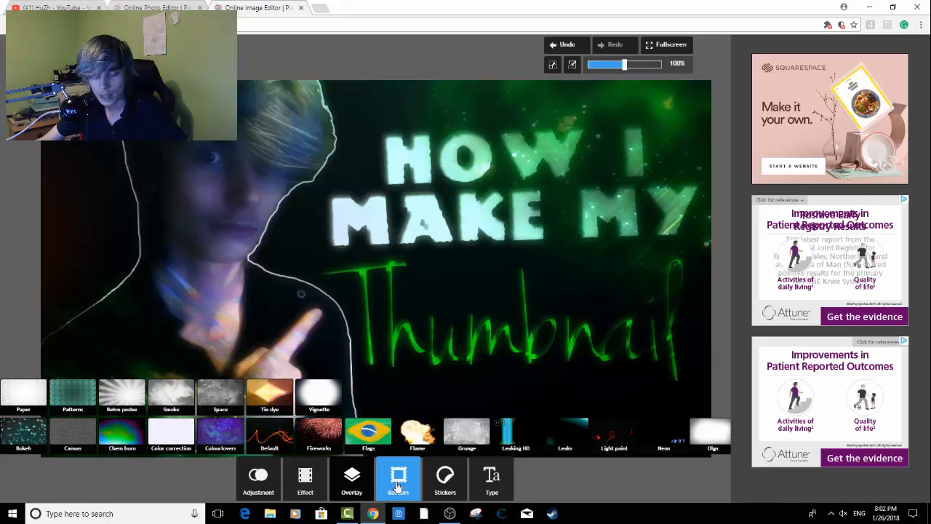
- Add the Clean border from the favorites around the thumbnail with an amount of 25
left_click(397, 486)
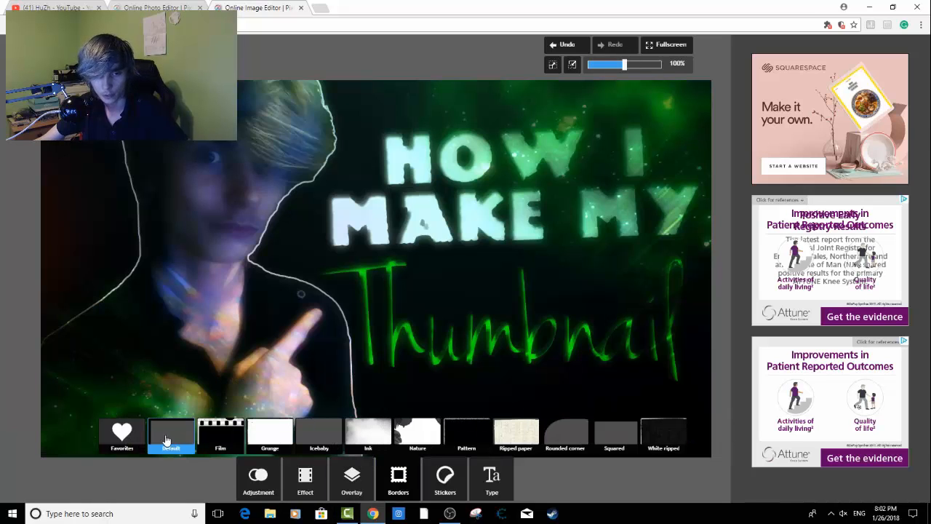
left_click(166, 439)
left_click(296, 440)
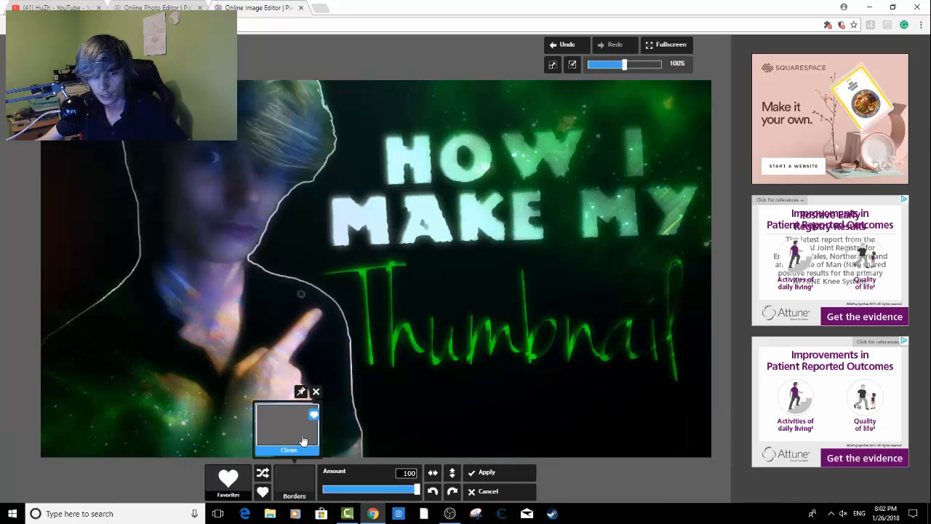
left_click_drag(390, 492, 350, 490)
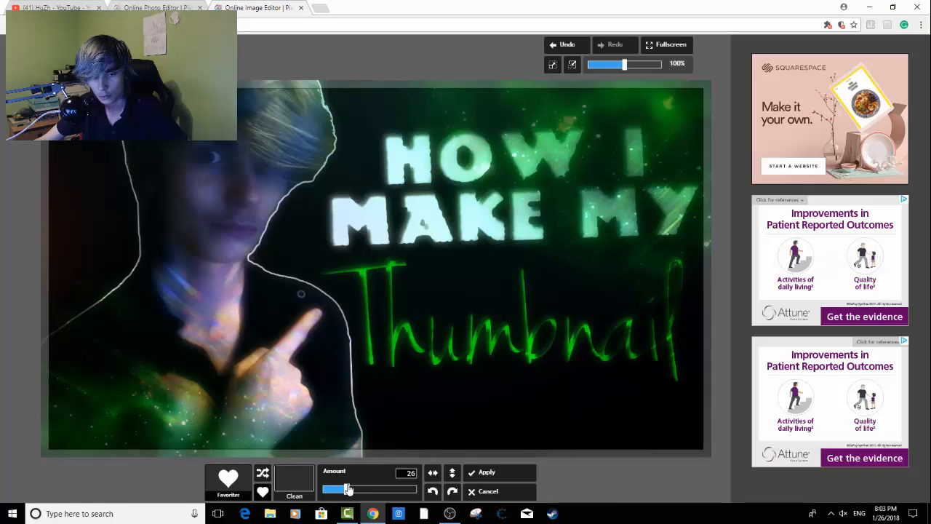
left_click_drag(347, 489, 346, 489)
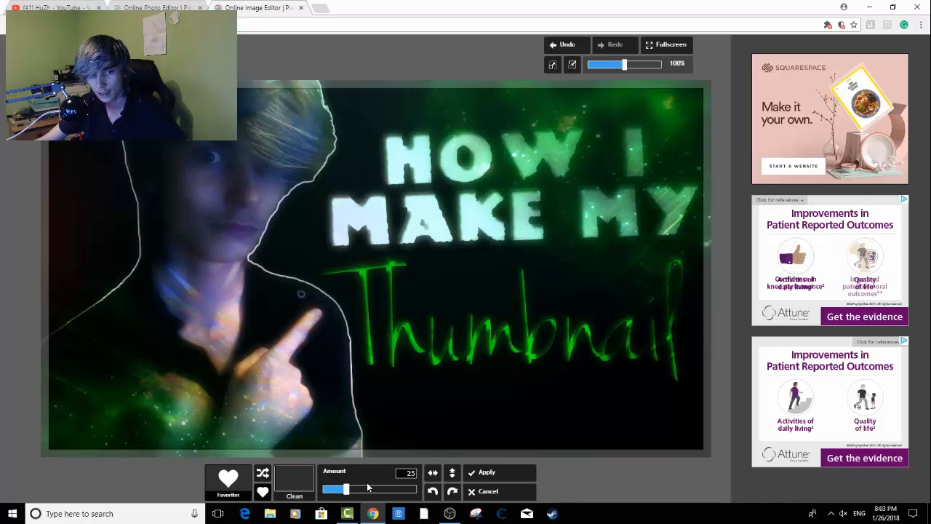
left_click(499, 474)
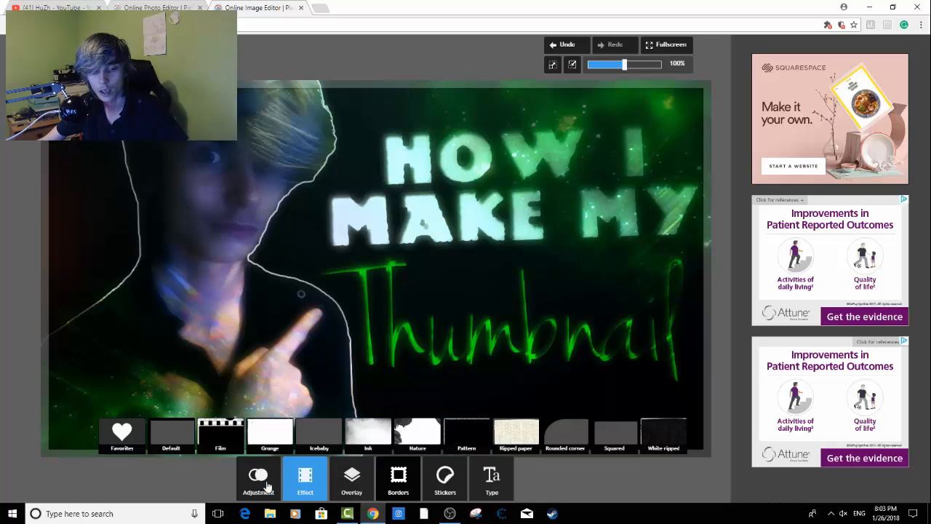
- Adjust the thumbnail's color to a saturation of 30 and a lightness of 3, keeping the hue at 0
left_click(322, 474)
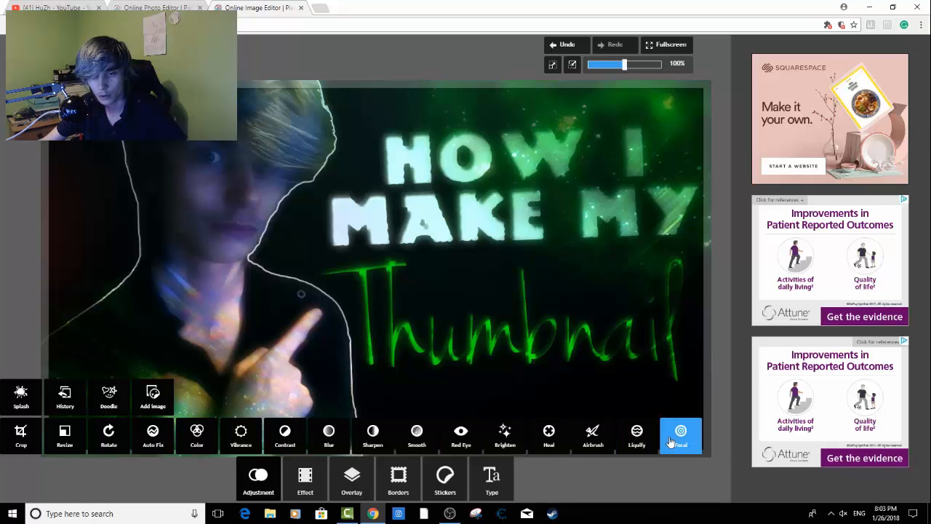
left_click(196, 440)
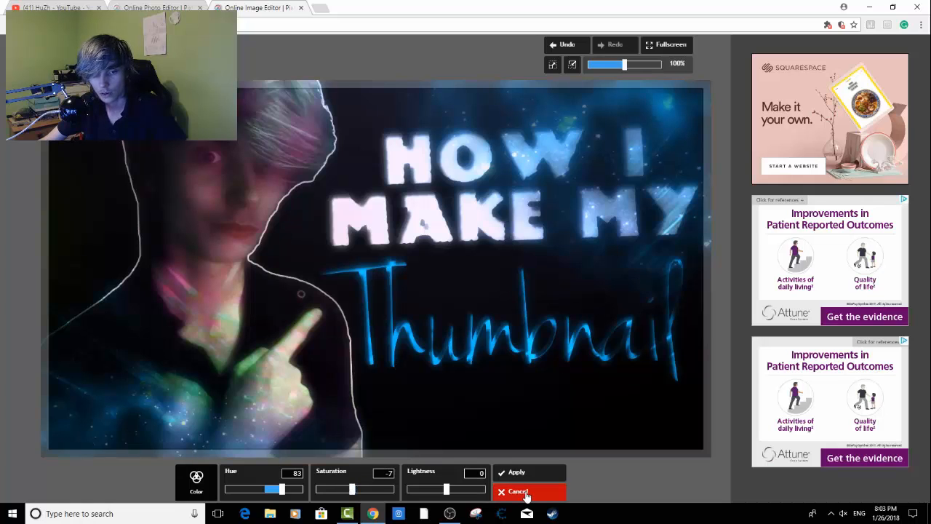
key("Return")
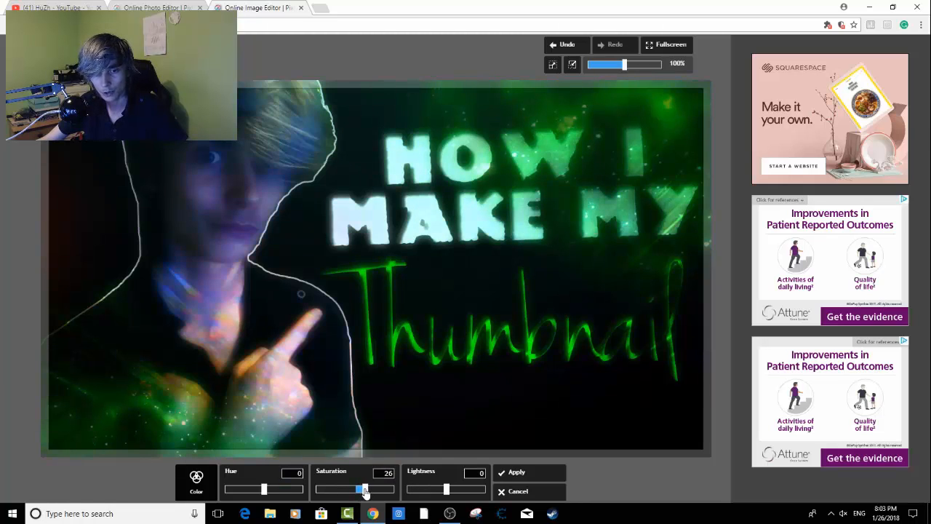
left_click(447, 492)
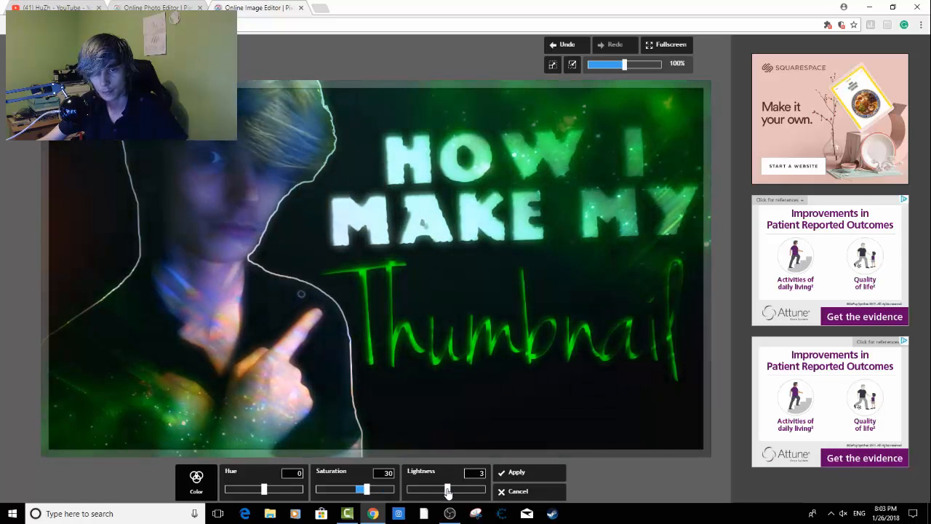
left_click(509, 473)
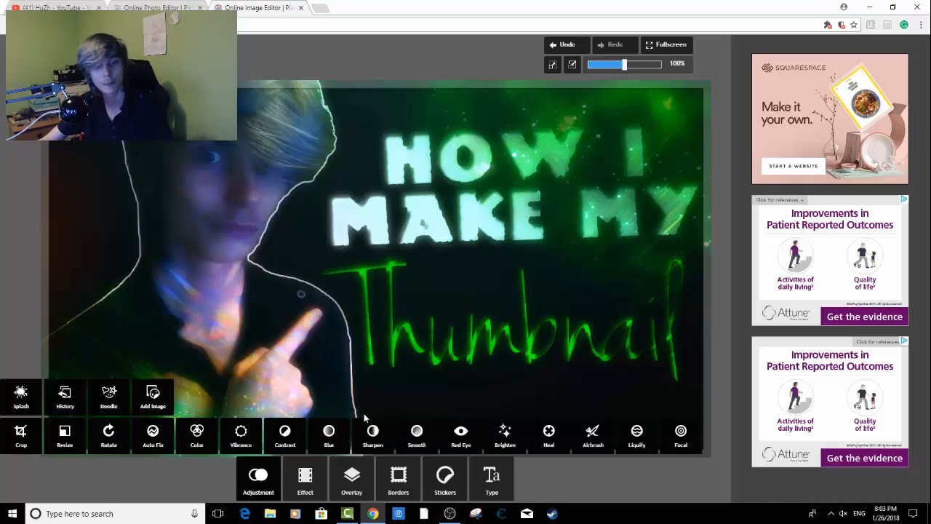
left_click(263, 477)
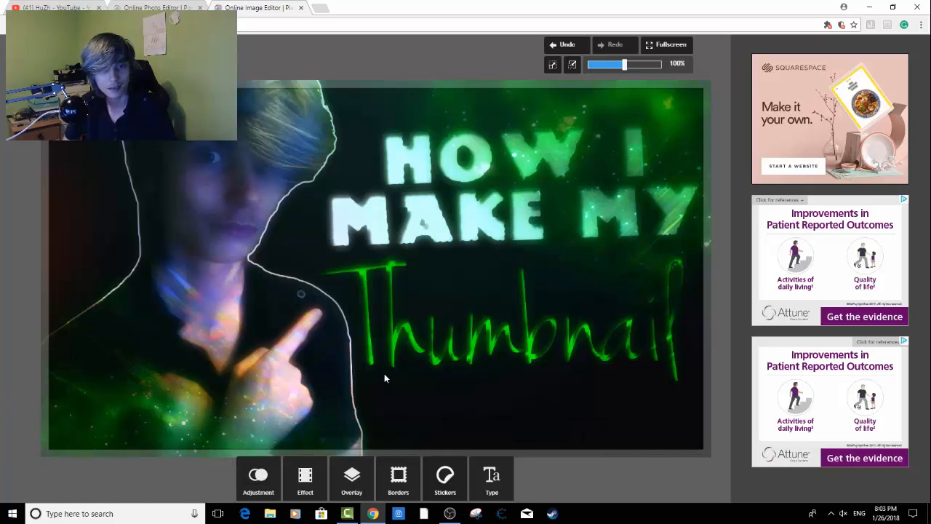